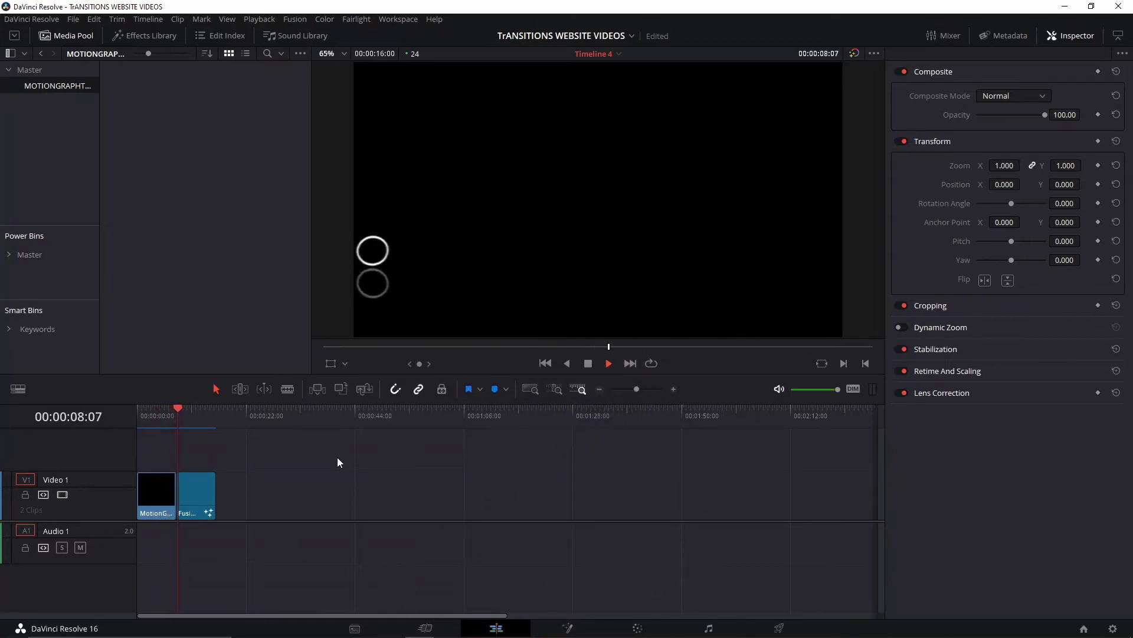
# - Play back the Fusion composition clip on the timeline to preview the rolling ring animation
pyautogui.press('space')
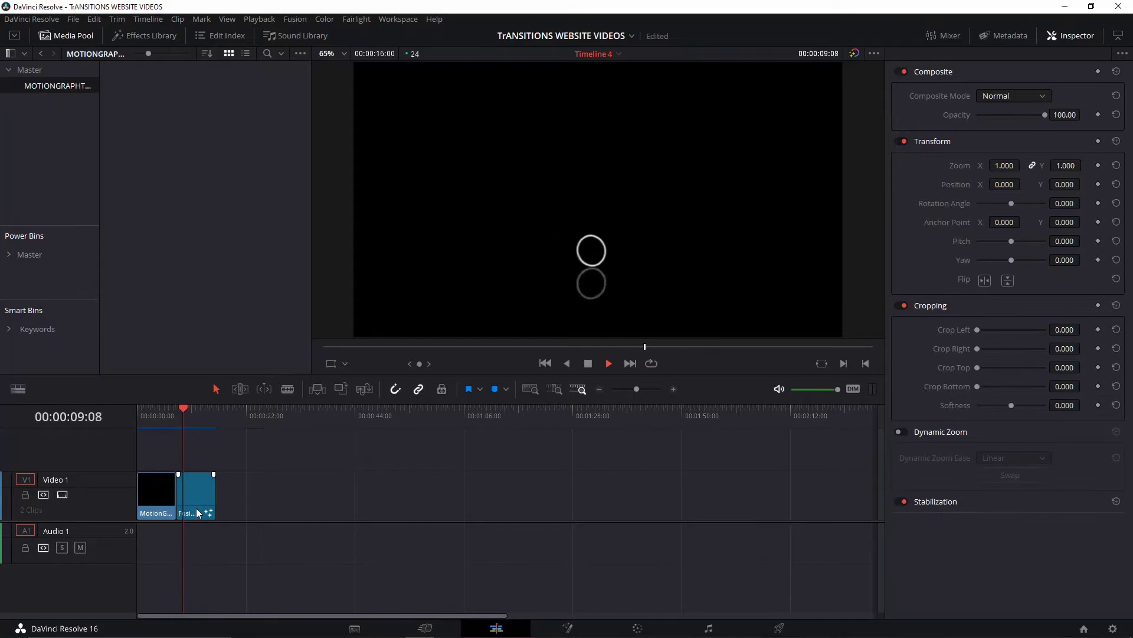
pyautogui.press('space')
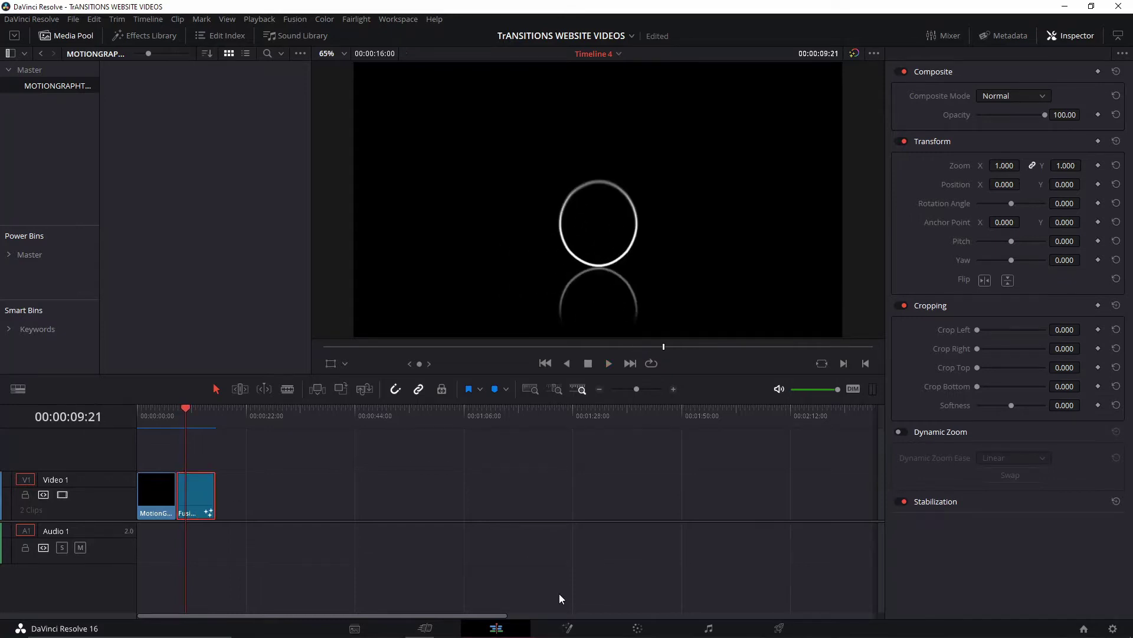
pyautogui.press('Home')
pyautogui.press('space')
pyautogui.click(177, 422)
pyautogui.press('space')
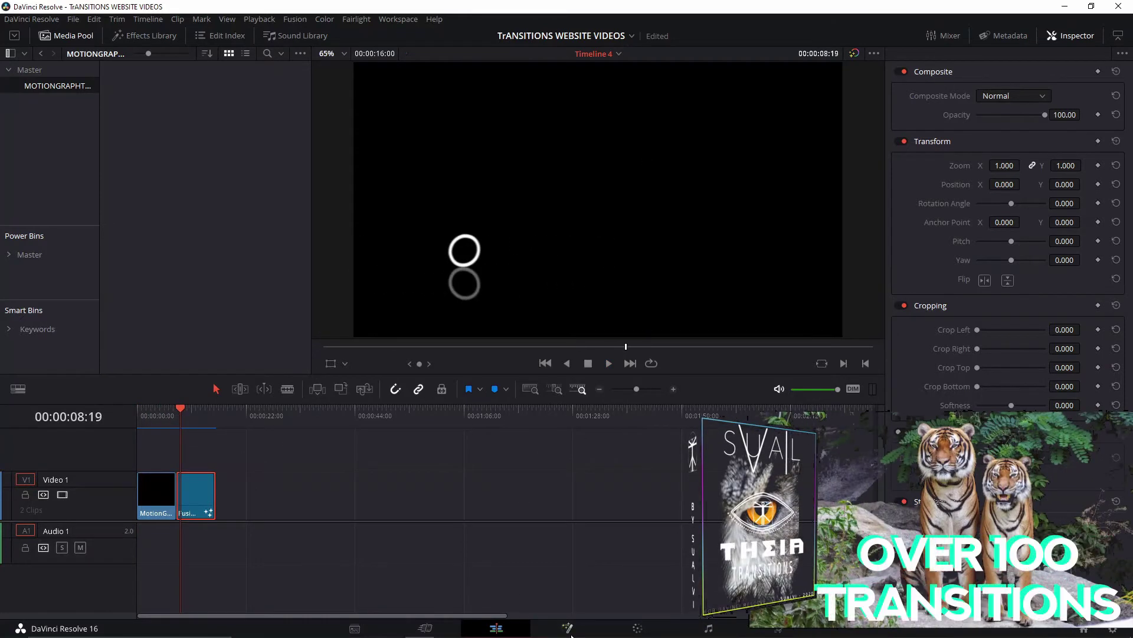
# - Open the clip's node composition in the Fusion page and save the project
pyautogui.hotkey('shift', '5')
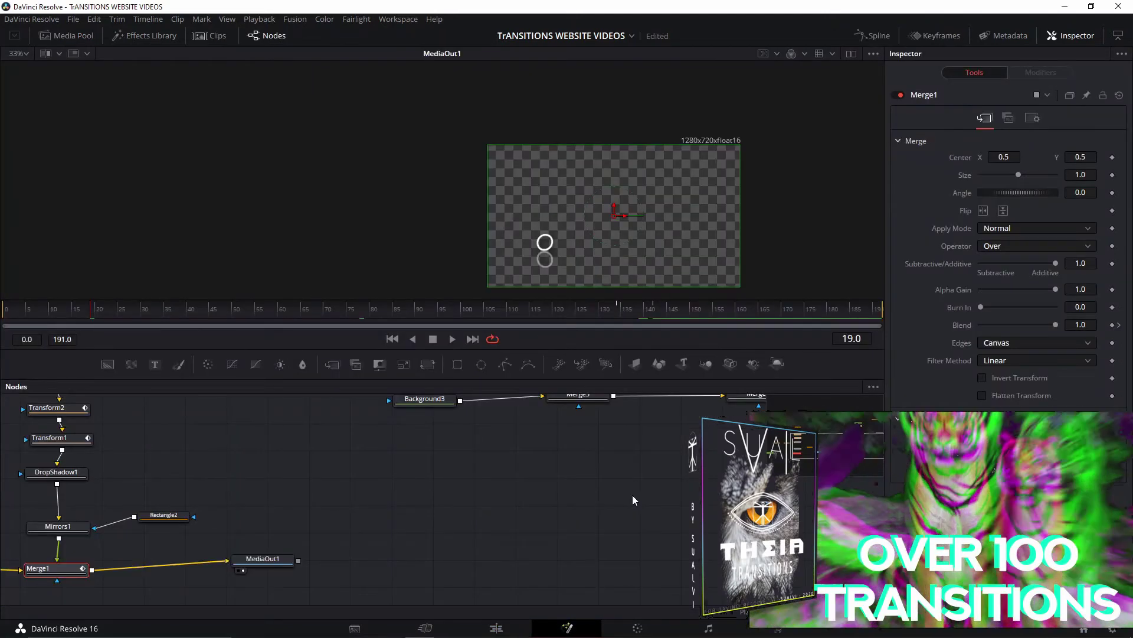
pyautogui.moveTo(593, 494); pyautogui.dragTo(528, 617)
pyautogui.hotkey('ctrl', 's')
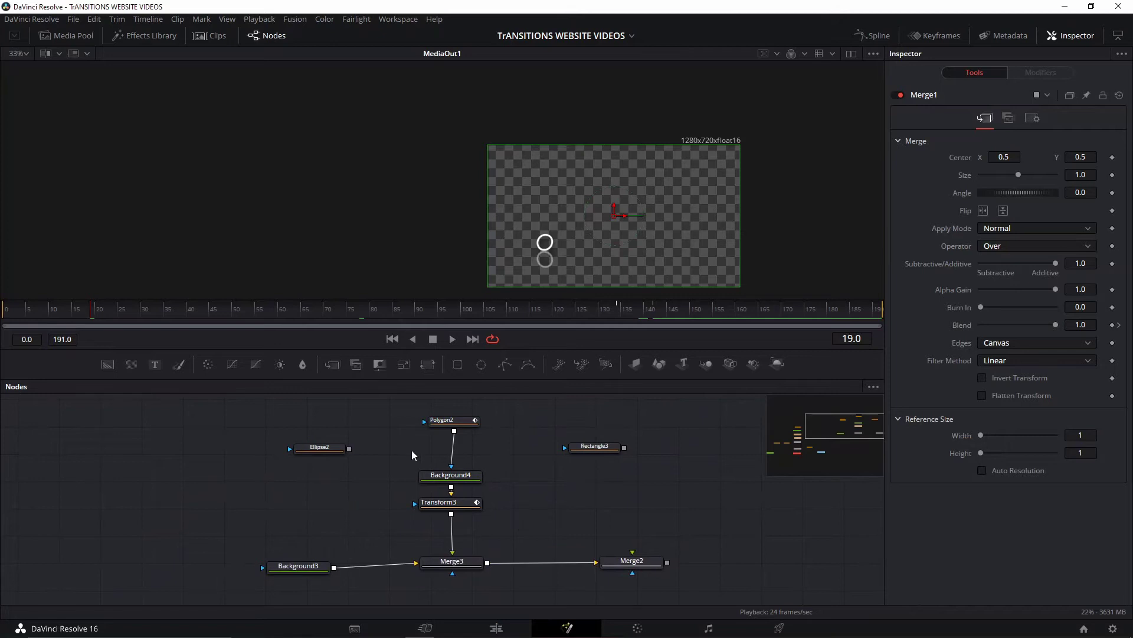
# - Delete the separate node group made of Background3, Background4, Transform3, Merge2, Merge3, Polygon2, Ellipse2 and Rectangle3
pyautogui.moveTo(250, 521); pyautogui.dragTo(356, 452)
pyautogui.moveTo(498, 481); pyautogui.dragTo(465, 536)
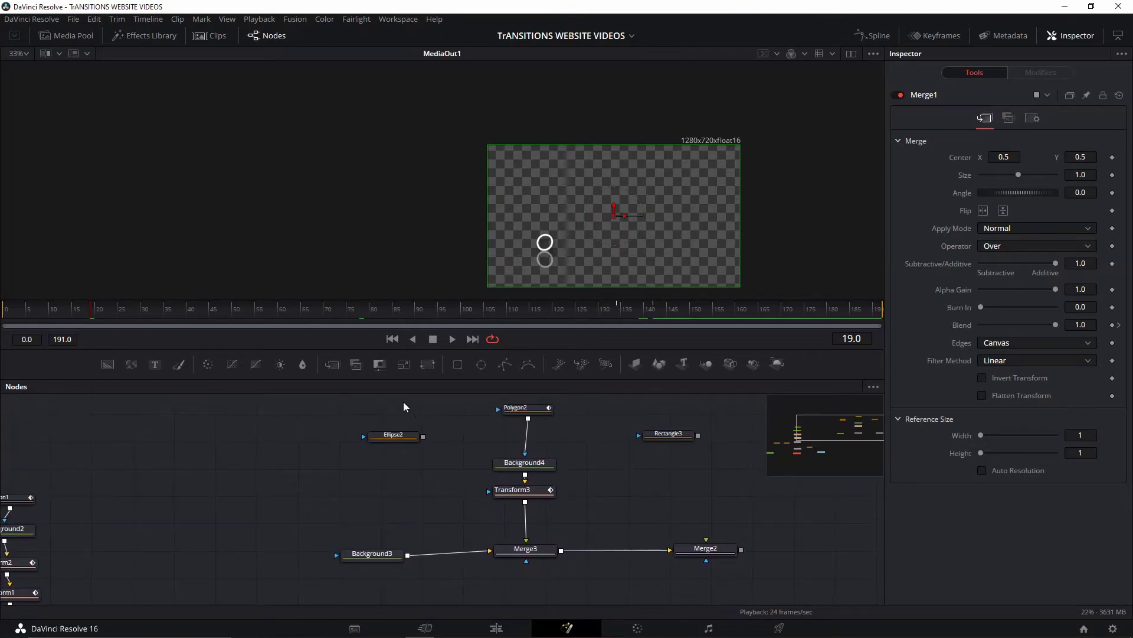
pyautogui.moveTo(404, 406); pyautogui.dragTo(710, 587)
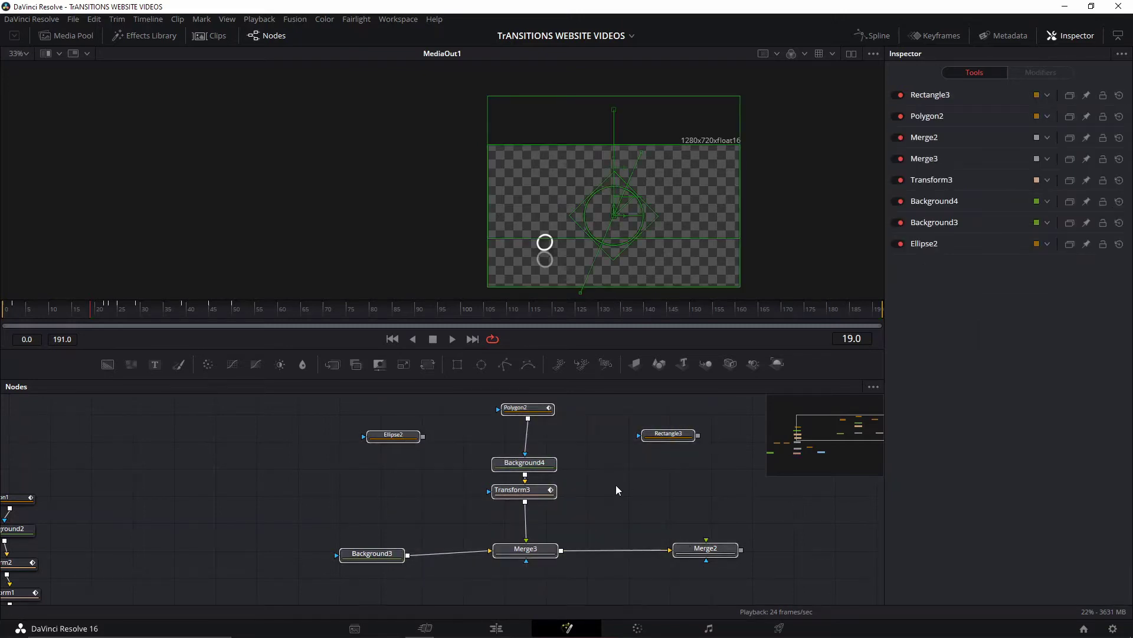
pyautogui.press('Delete')
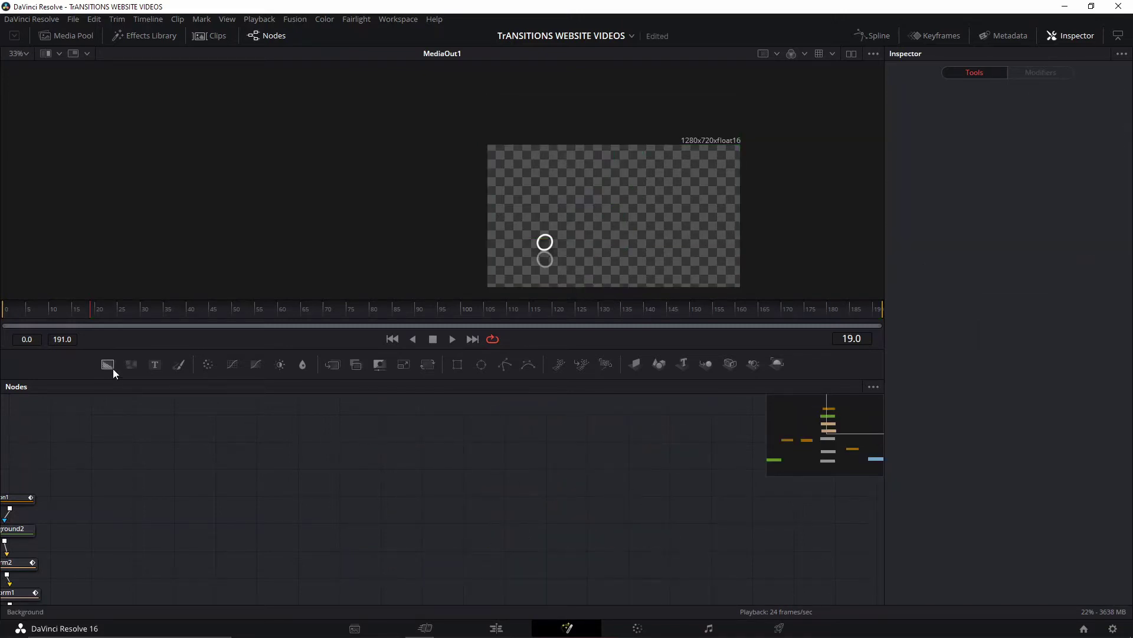
# - Add a new Background node and chain two Merge nodes after it in an empty part of the node graph
pyautogui.moveTo(108, 365); pyautogui.dragTo(391, 486)
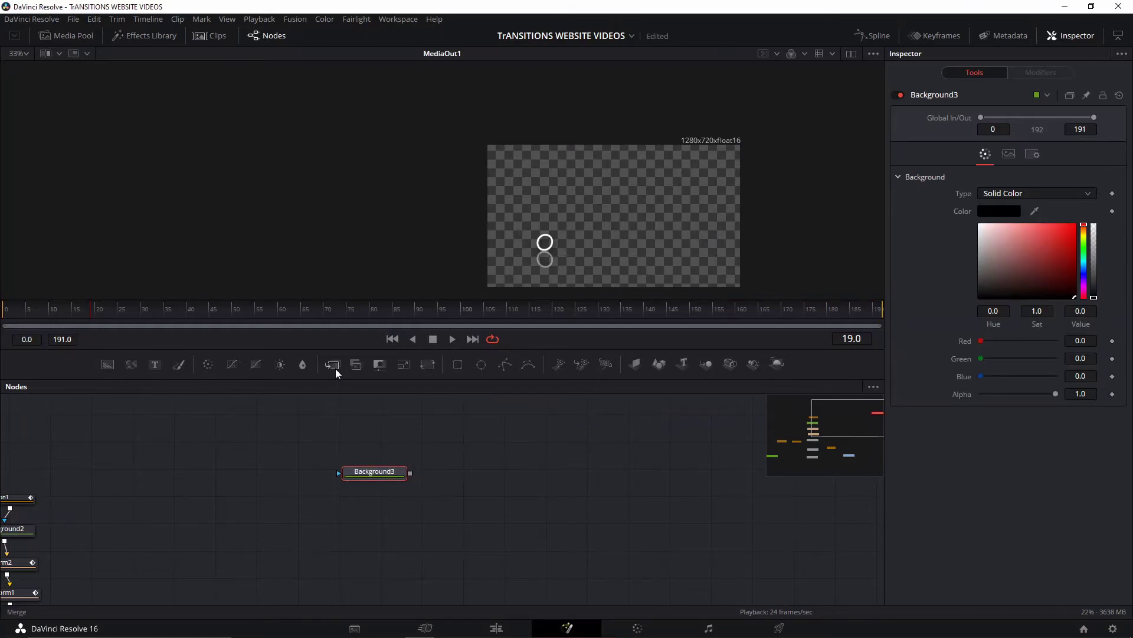
pyautogui.click(332, 365)
pyautogui.moveTo(516, 473); pyautogui.dragTo(703, 479)
pyautogui.click(366, 471)
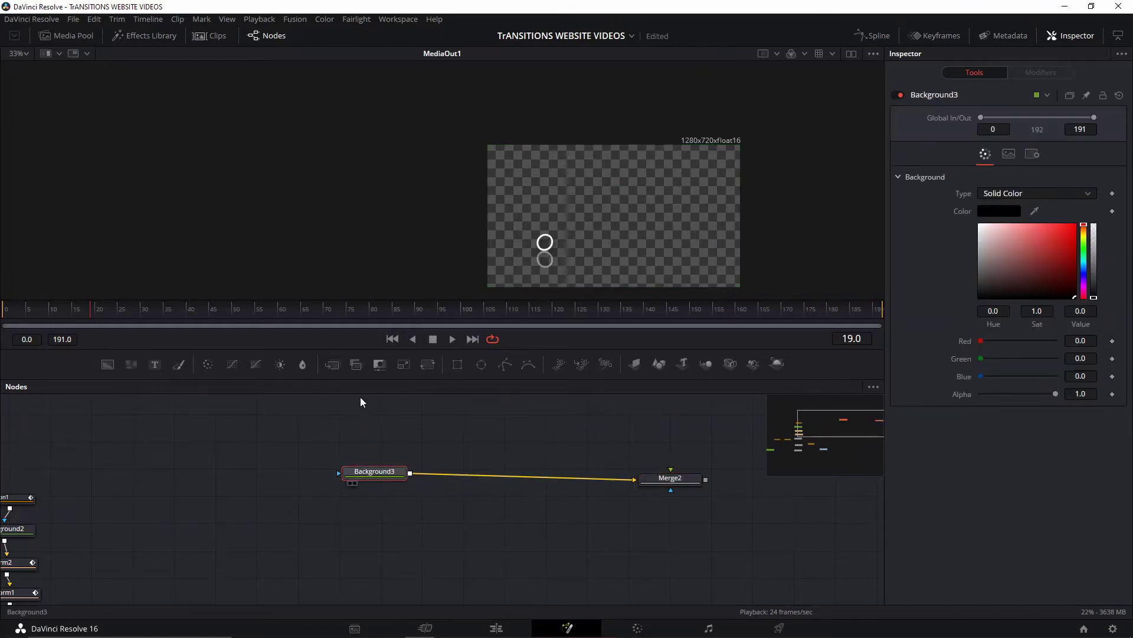
pyautogui.click(332, 364)
pyautogui.moveTo(455, 473); pyautogui.dragTo(493, 474)
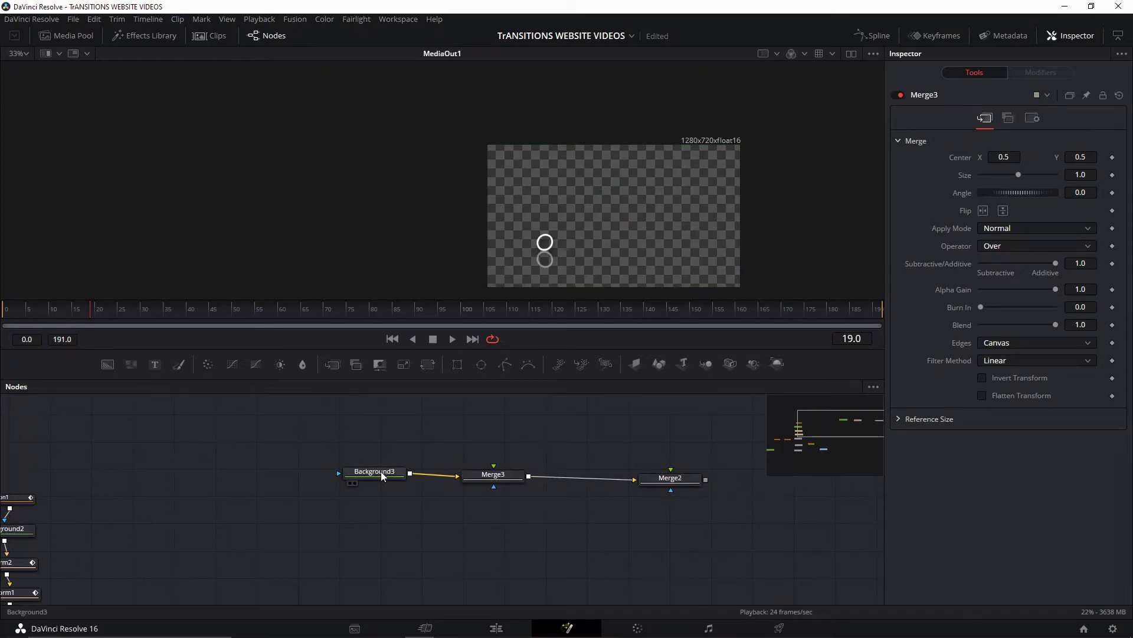
# - Examine the existing ring node tree and its unconnected Rectangle1 and Ellipse1 masks, scrubbing the animation from frame 1 to 144
pyautogui.click(381, 470)
pyautogui.moveTo(163, 574); pyautogui.dragTo(475, 385)
pyautogui.moveTo(510, 453); pyautogui.dragTo(446, 508)
pyautogui.moveTo(90, 310); pyautogui.dragTo(8, 300)
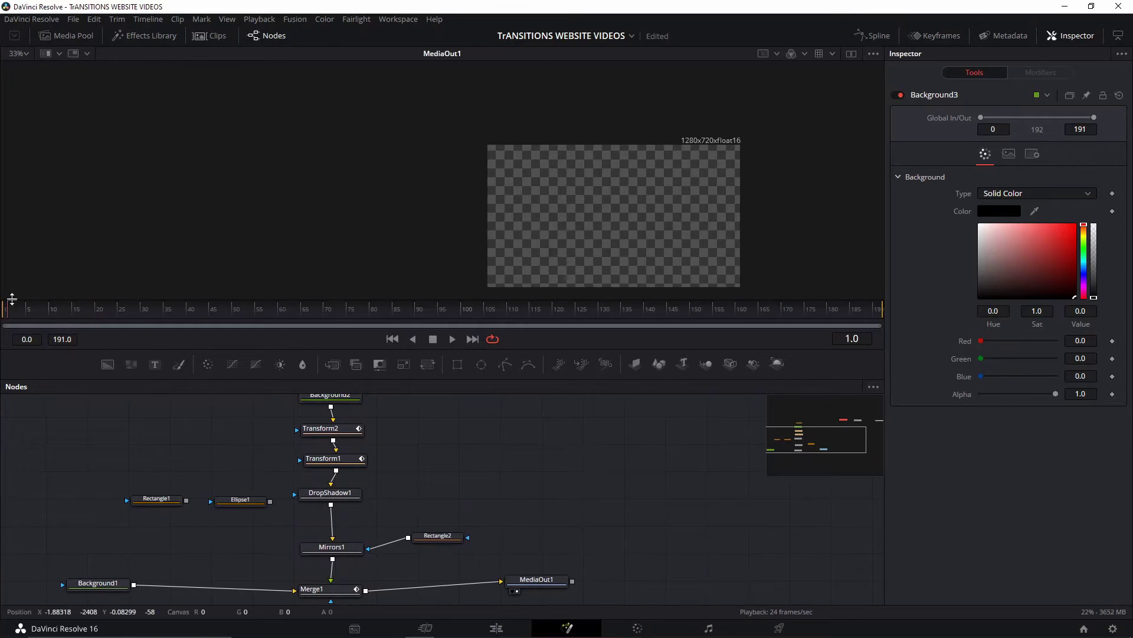
pyautogui.moveTo(484, 464); pyautogui.dragTo(444, 491)
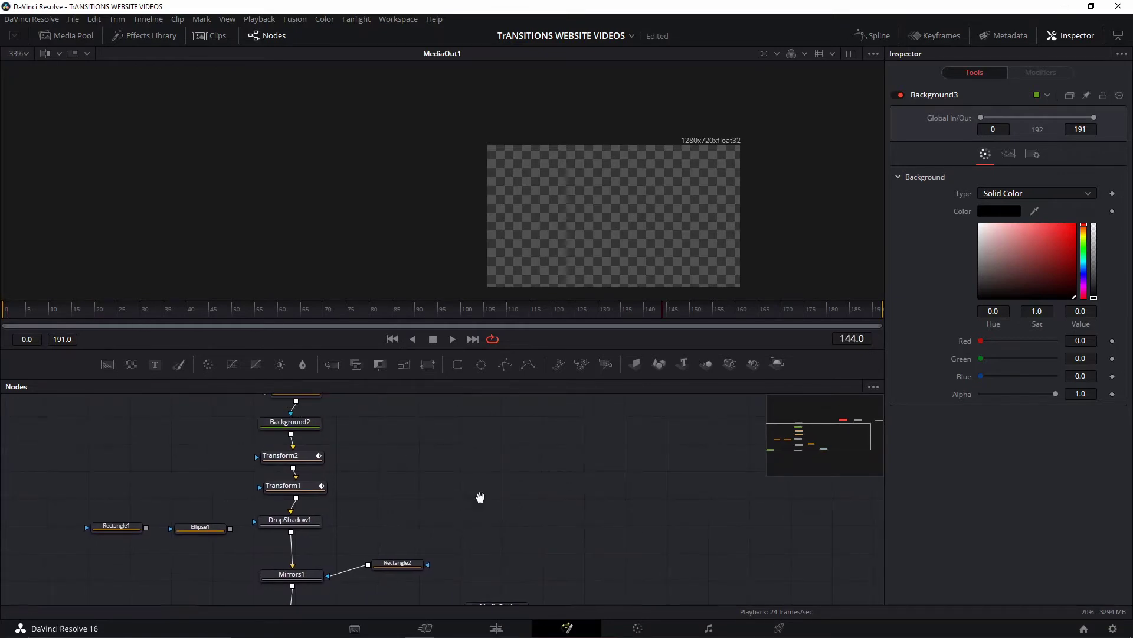
pyautogui.moveTo(480, 498); pyautogui.dragTo(559, 468)
pyautogui.scroll(-3, 533, 412)
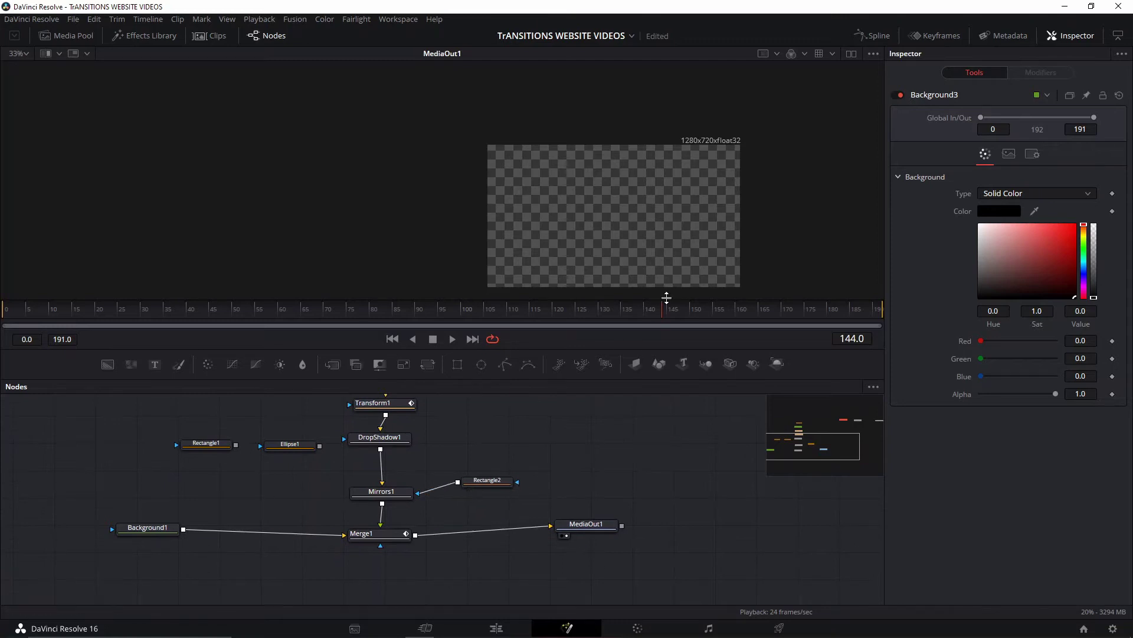
pyautogui.moveTo(685, 445); pyautogui.dragTo(620, 489)
pyautogui.moveTo(133, 460); pyautogui.dragTo(213, 496)
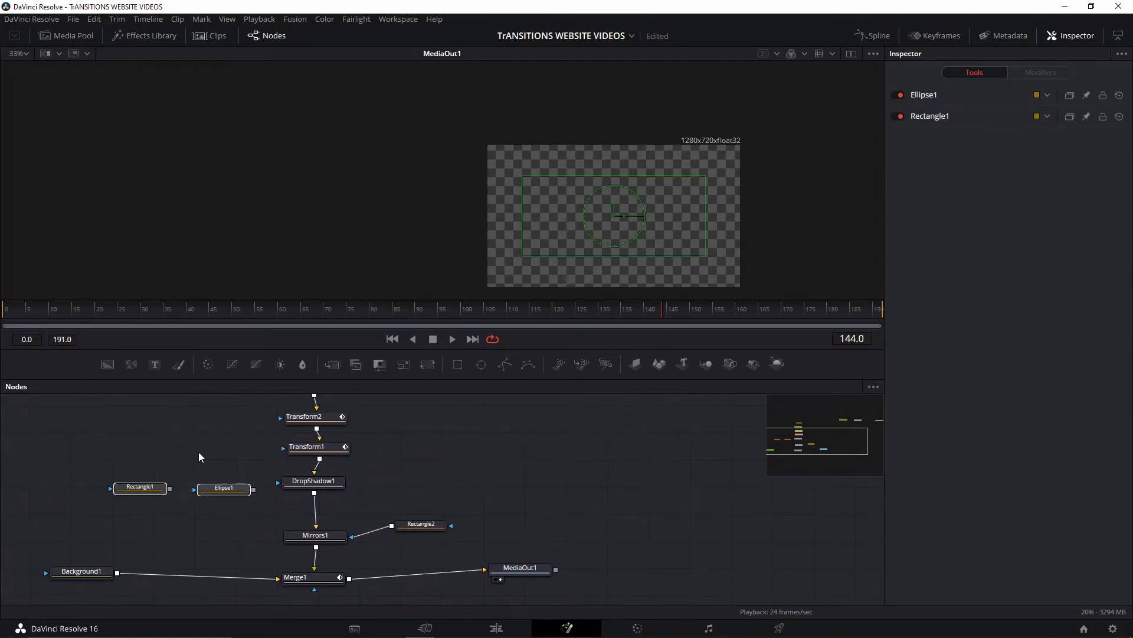
pyautogui.moveTo(131, 460); pyautogui.dragTo(215, 517)
pyautogui.moveTo(540, 438); pyautogui.dragTo(489, 506)
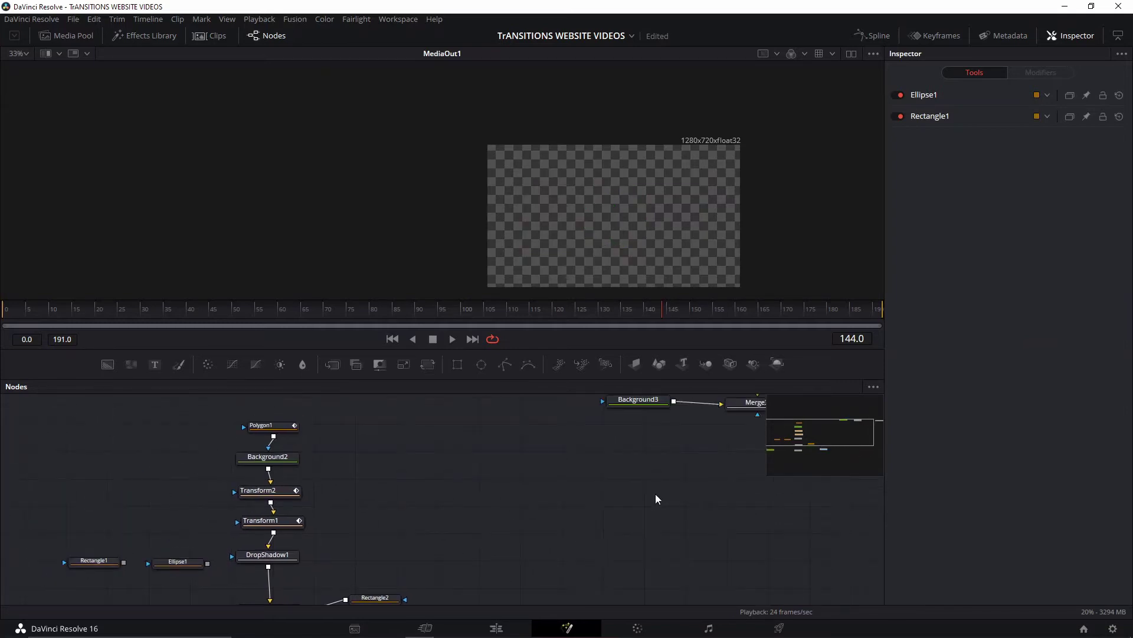
# - Space out the new nodes, add a second Background node above Merge3 and connect it to Merge3's foreground input
pyautogui.moveTo(656, 496); pyautogui.dragTo(435, 595)
pyautogui.moveTo(347, 514); pyautogui.dragTo(273, 521)
pyautogui.moveTo(467, 519); pyautogui.dragTo(454, 527)
pyautogui.click(619, 517)
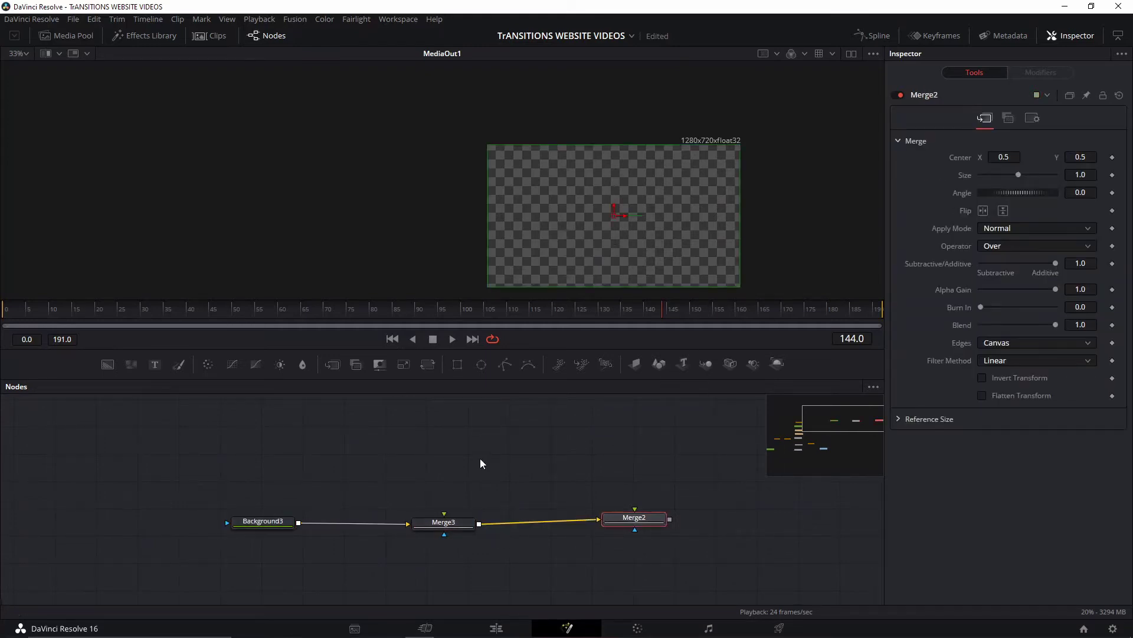
pyautogui.click(465, 473)
pyautogui.click(107, 364)
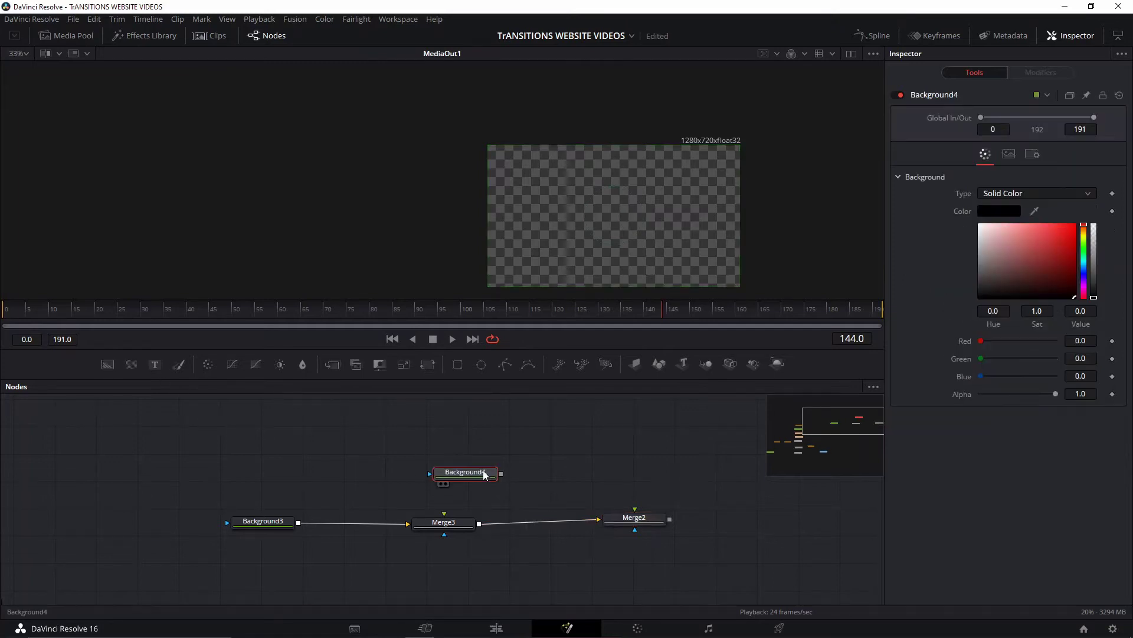
pyautogui.moveTo(484, 474); pyautogui.dragTo(456, 443)
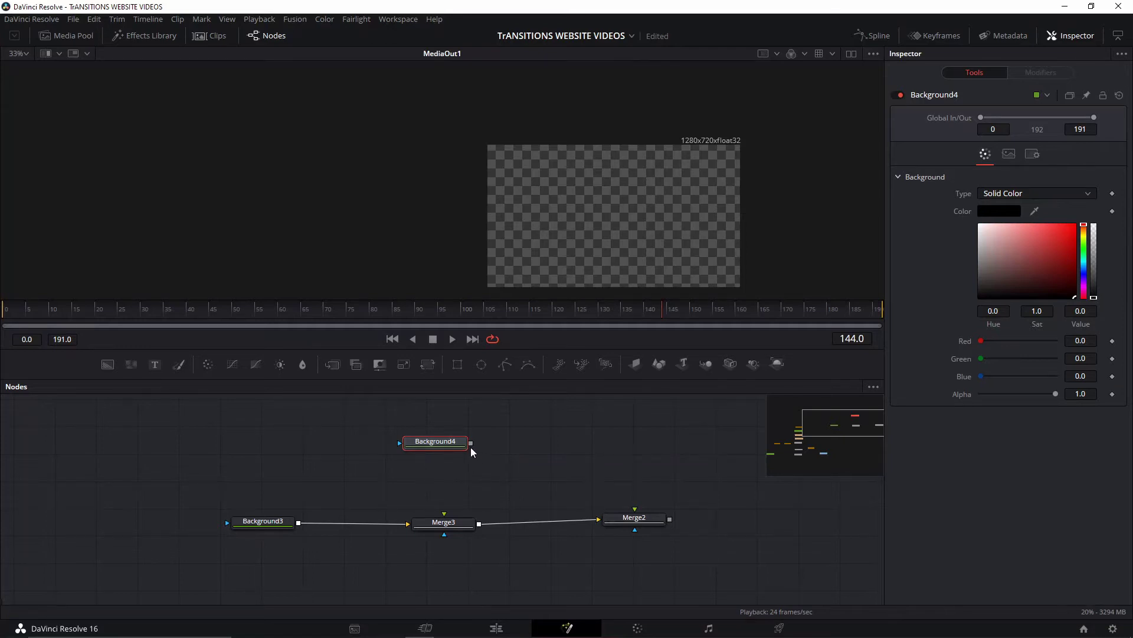
pyautogui.moveTo(471, 444); pyautogui.dragTo(444, 512)
# - Change Background4's type to Gradient, with dark red as the start colour and violet as the end colour
pyautogui.click(1023, 192)
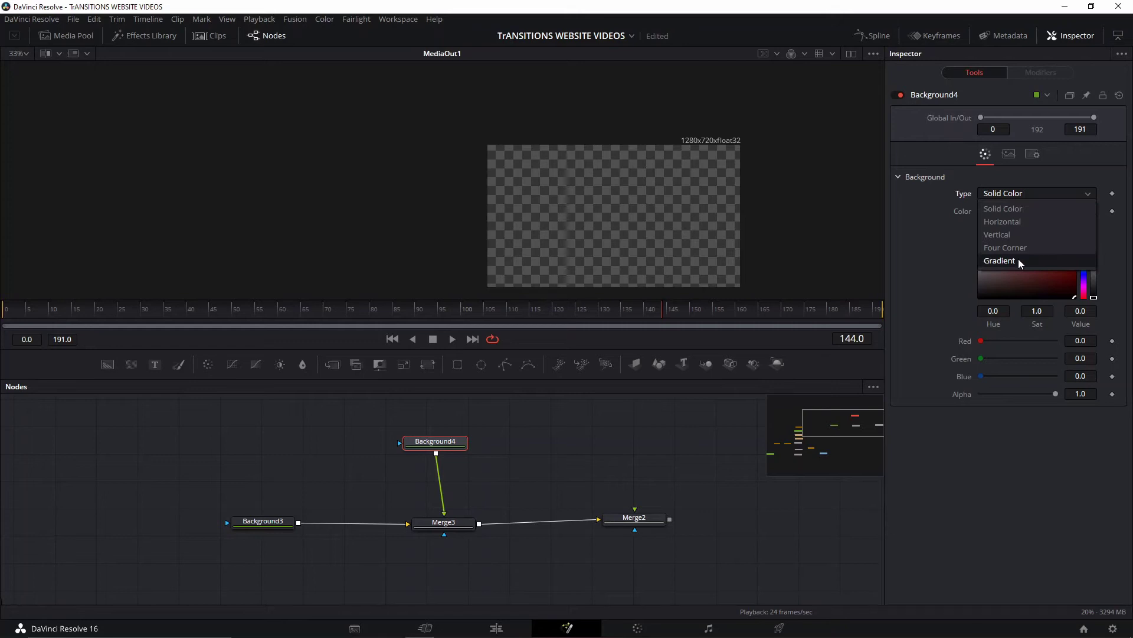
pyautogui.click(1018, 261)
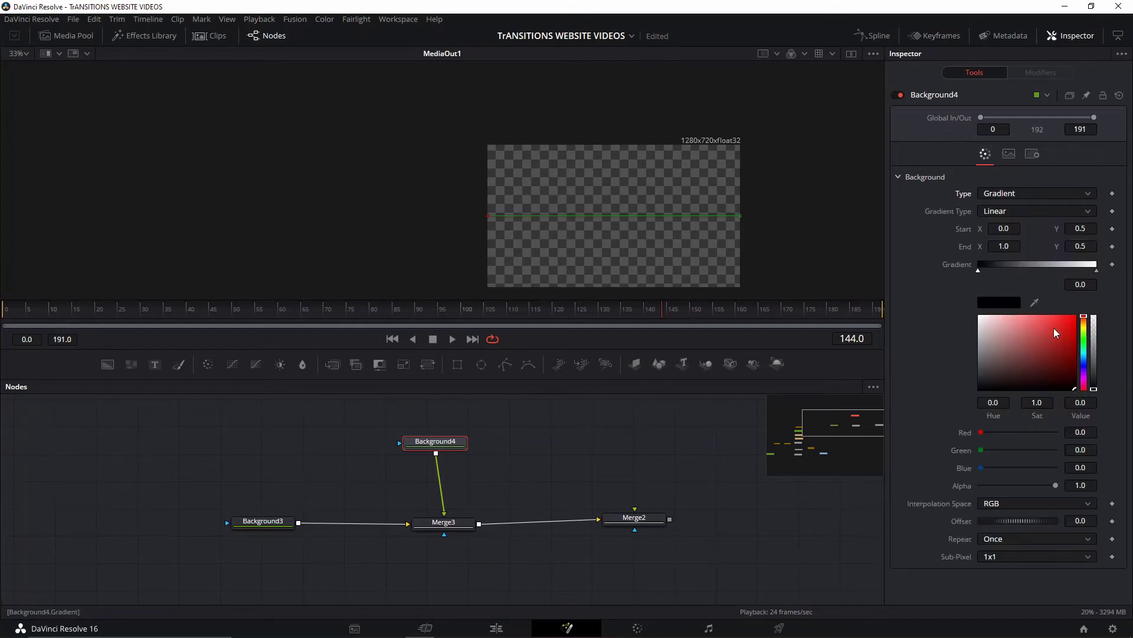
pyautogui.moveTo(1068, 352); pyautogui.dragTo(1069, 338)
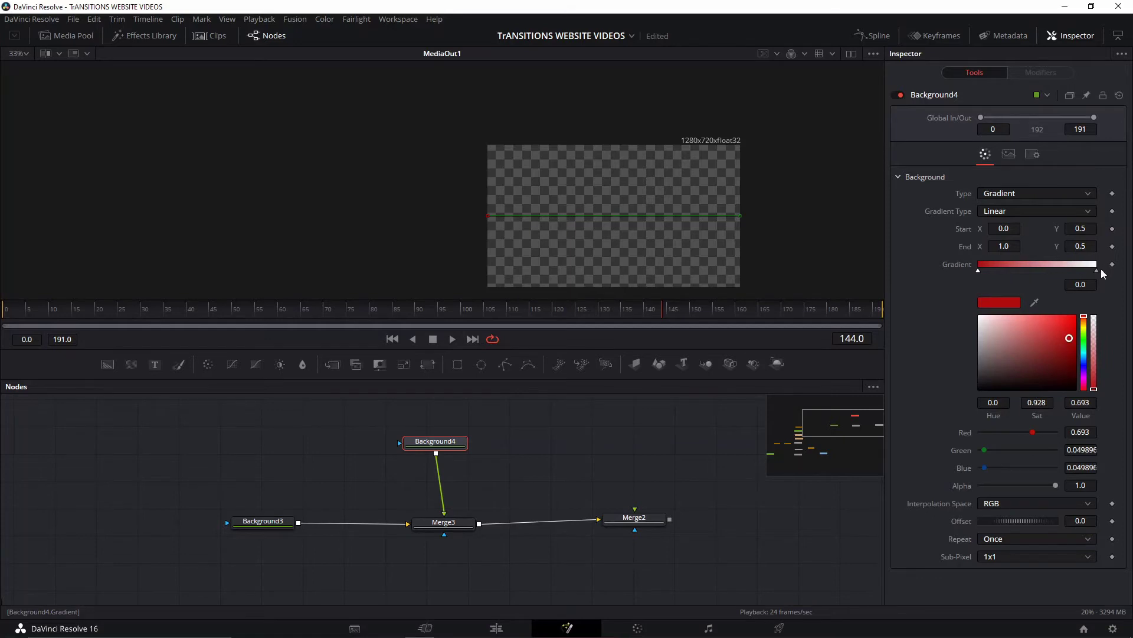
pyautogui.click(1097, 270)
pyautogui.click(1084, 342)
pyautogui.moveTo(1076, 342); pyautogui.dragTo(1088, 376)
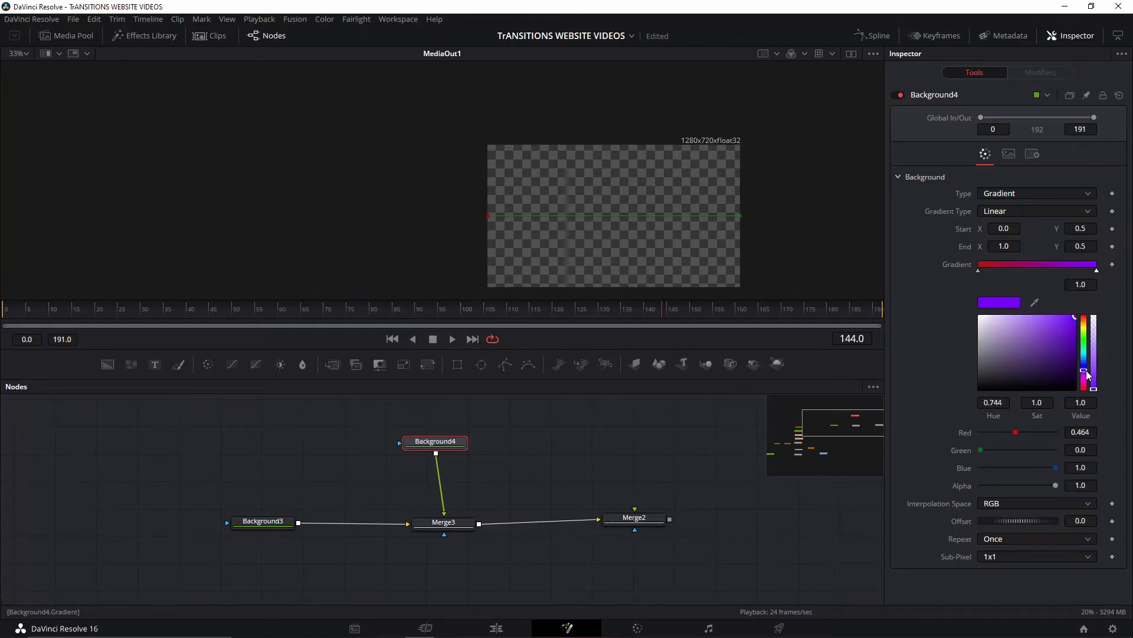
# - Slant the gradient by moving its start just below the frame and its end above it, and show Merge2 in the viewer
pyautogui.moveTo(489, 216); pyautogui.dragTo(589, 291)
pyautogui.scroll(-2, 601, 280)
pyautogui.scroll(1, 630, 243)
pyautogui.moveTo(739, 178); pyautogui.dragTo(645, 87)
pyautogui.click(645, 519)
pyautogui.press('1')
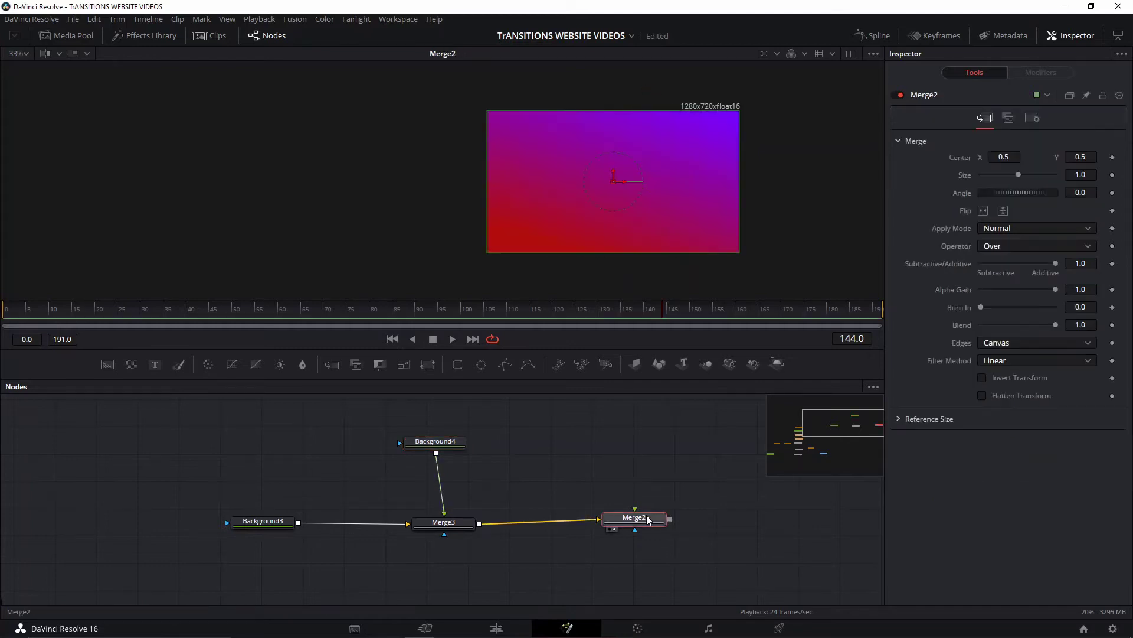
# - Attach a Polygon mask to Background4, with Solid off and a border width of 0.019, and place it above that node
pyautogui.click(440, 441)
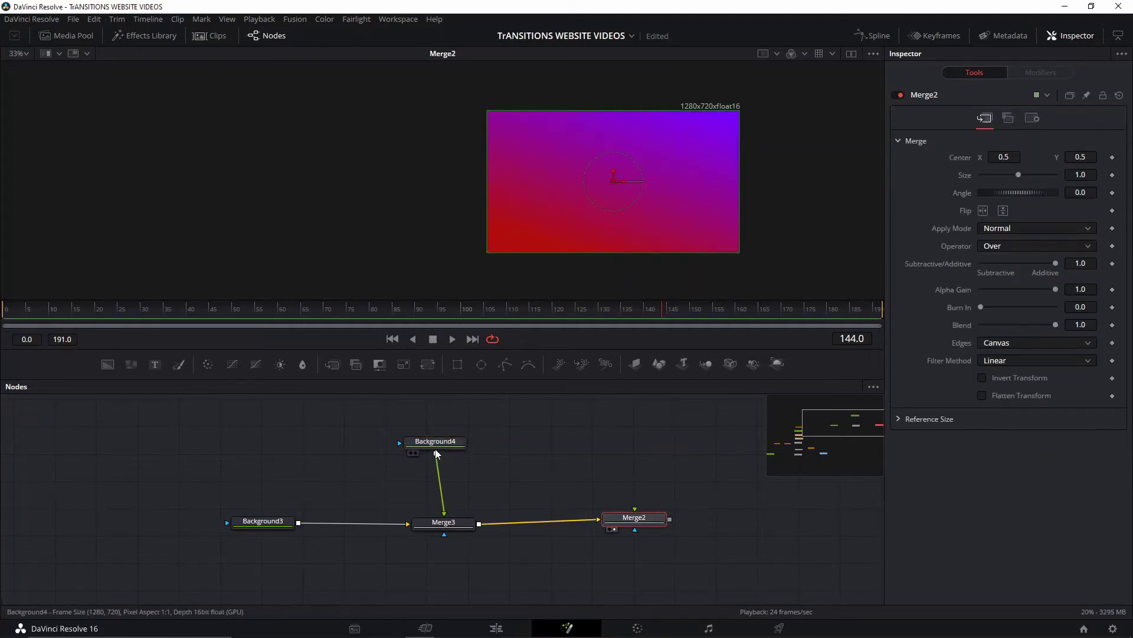
pyautogui.click(502, 368)
pyautogui.moveTo(500, 406); pyautogui.dragTo(511, 484)
pyautogui.moveTo(443, 496); pyautogui.dragTo(442, 455)
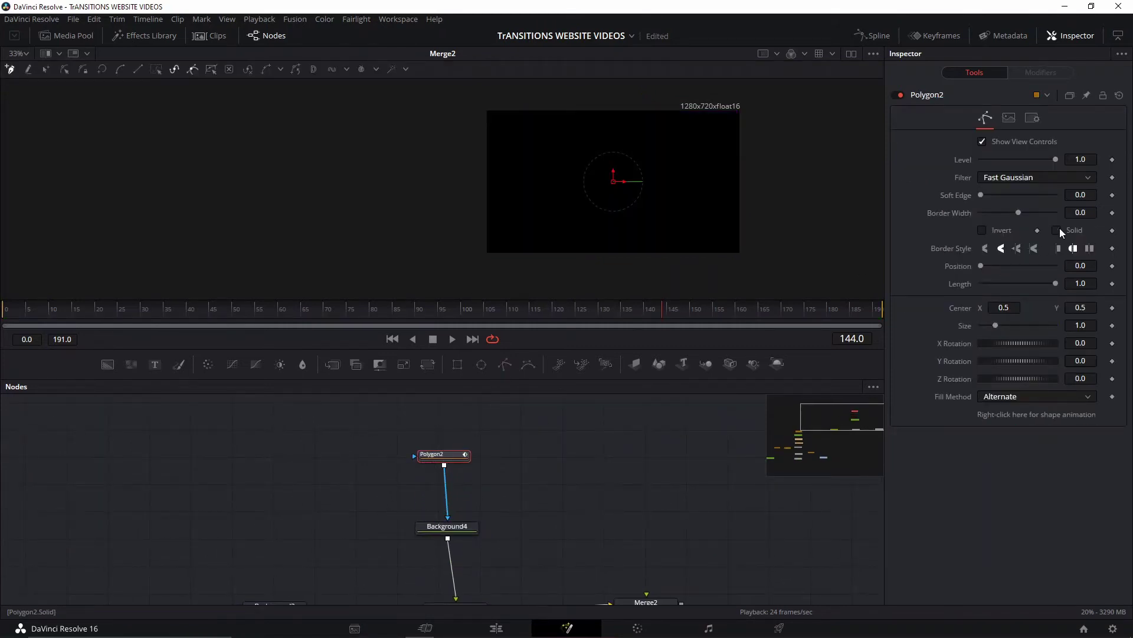
pyautogui.scroll(-3, 597, 212)
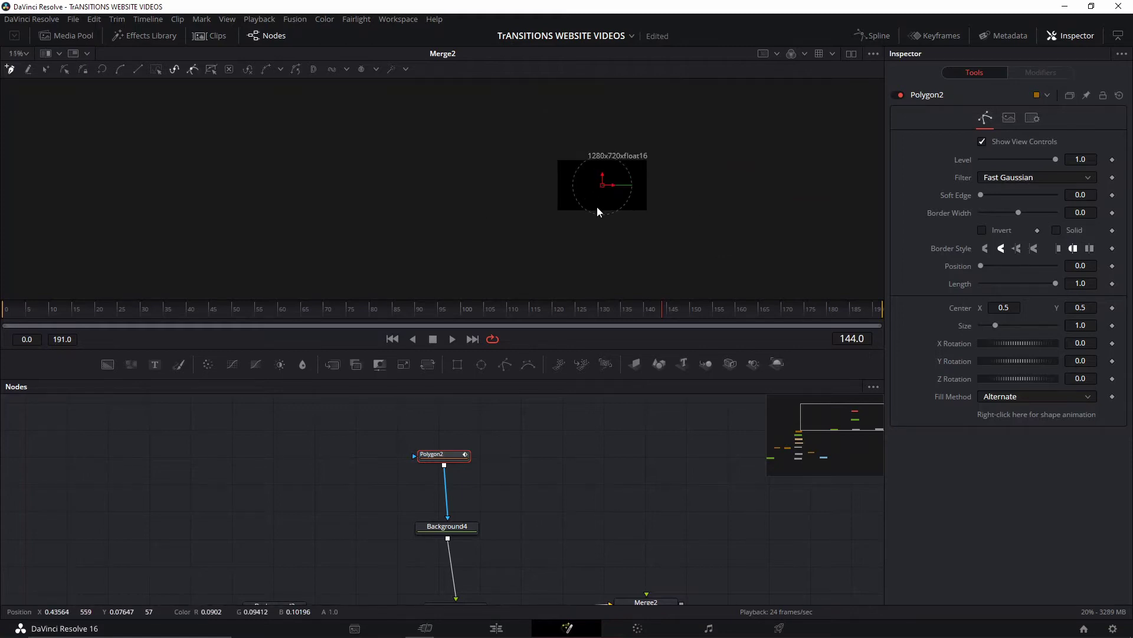
pyautogui.scroll(1, 599, 210)
pyautogui.moveTo(1018, 214); pyautogui.dragTo(1021, 212)
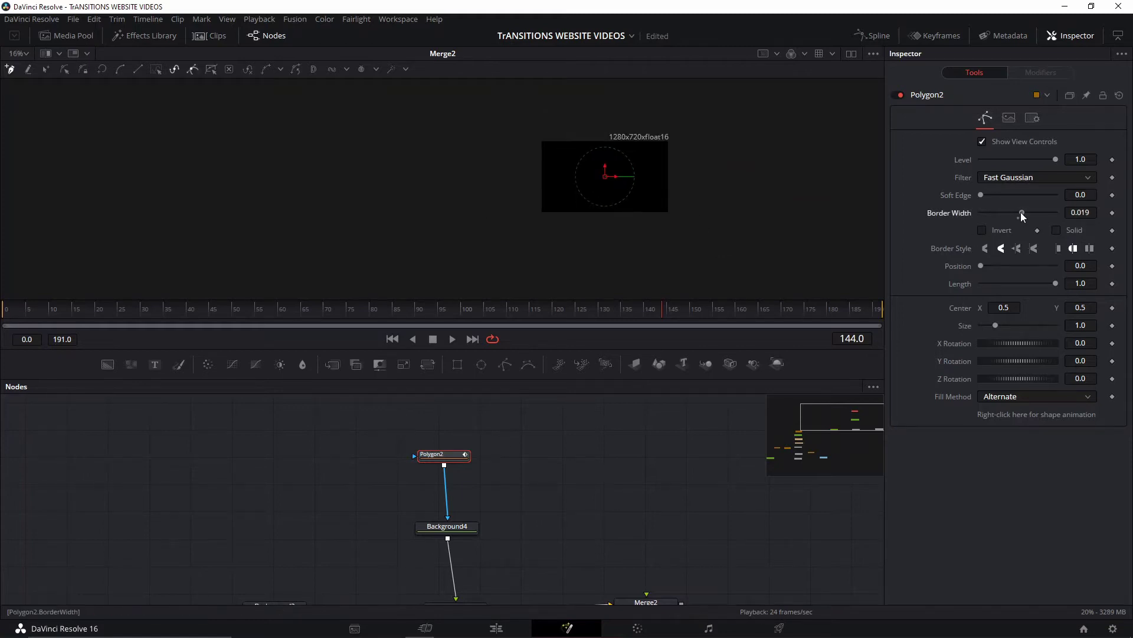
pyautogui.moveTo(548, 495); pyautogui.dragTo(566, 444)
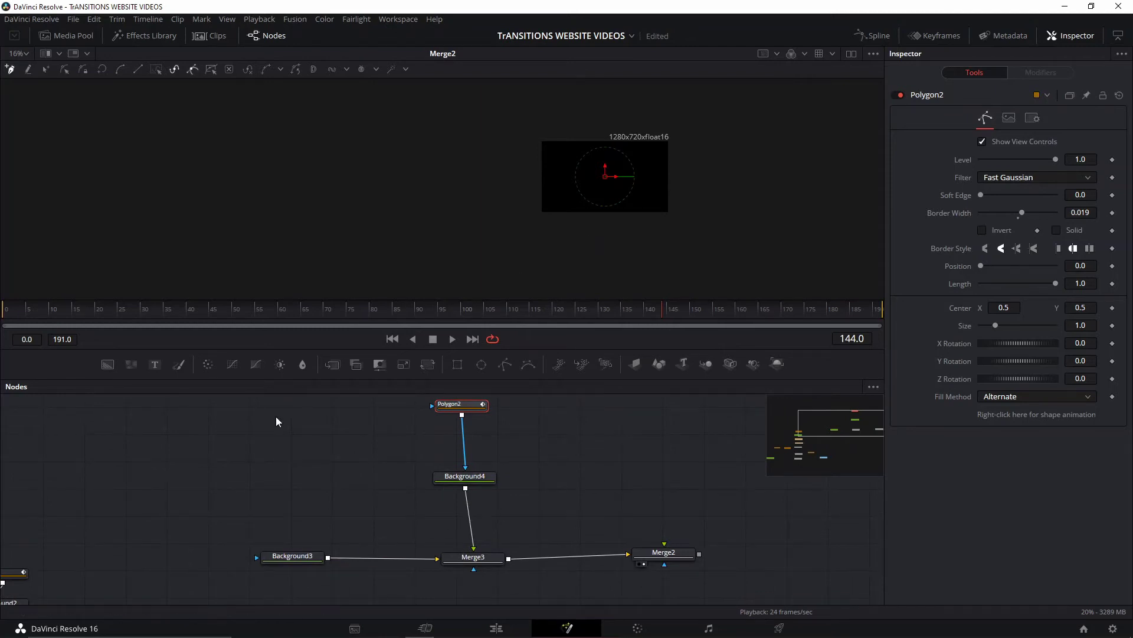
# - Set the alpha of Background3 to 0.0 to make it transparent
pyautogui.click(294, 556)
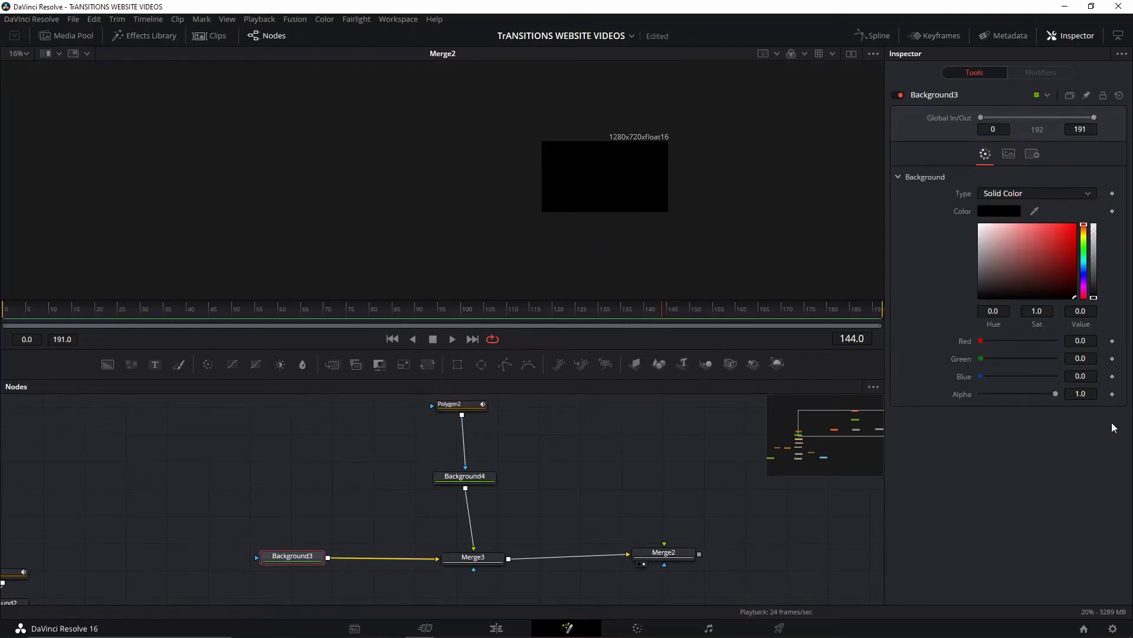
pyautogui.moveTo(1055, 395); pyautogui.dragTo(979, 395)
pyautogui.scroll(4, 592, 208)
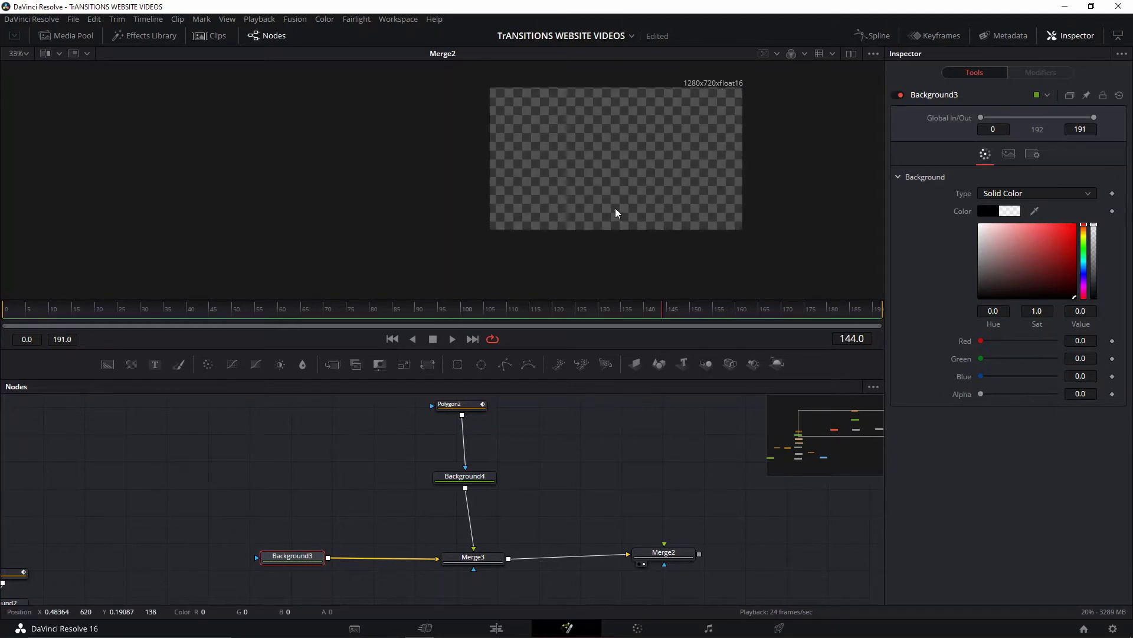
pyautogui.rightClick(572, 337)
pyautogui.click(531, 359)
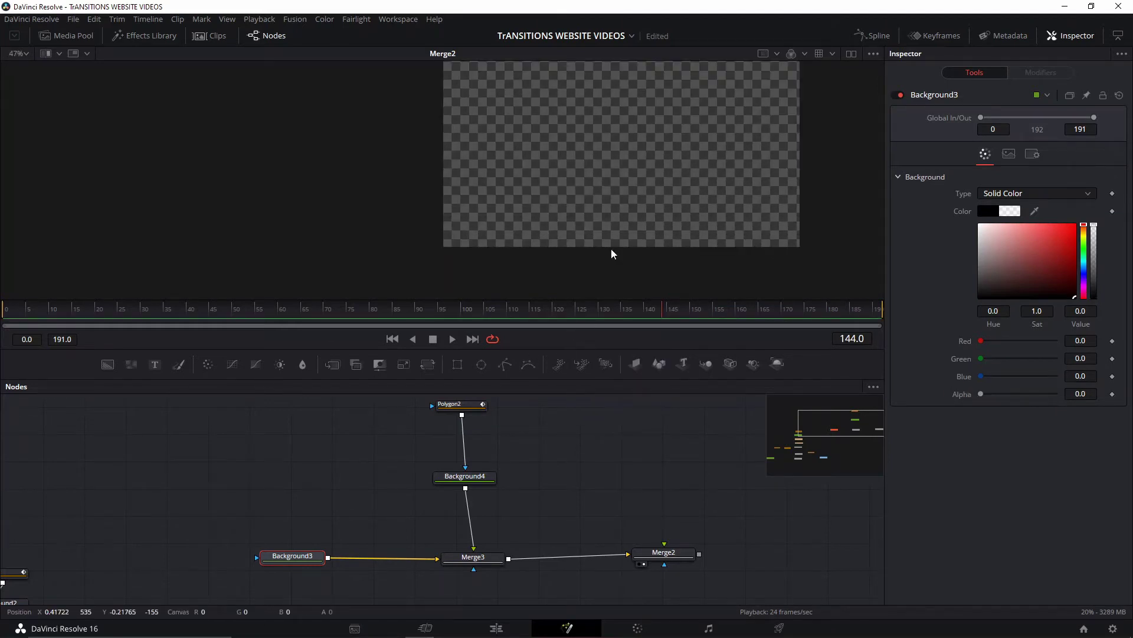
pyautogui.moveTo(620, 231); pyautogui.dragTo(625, 240)
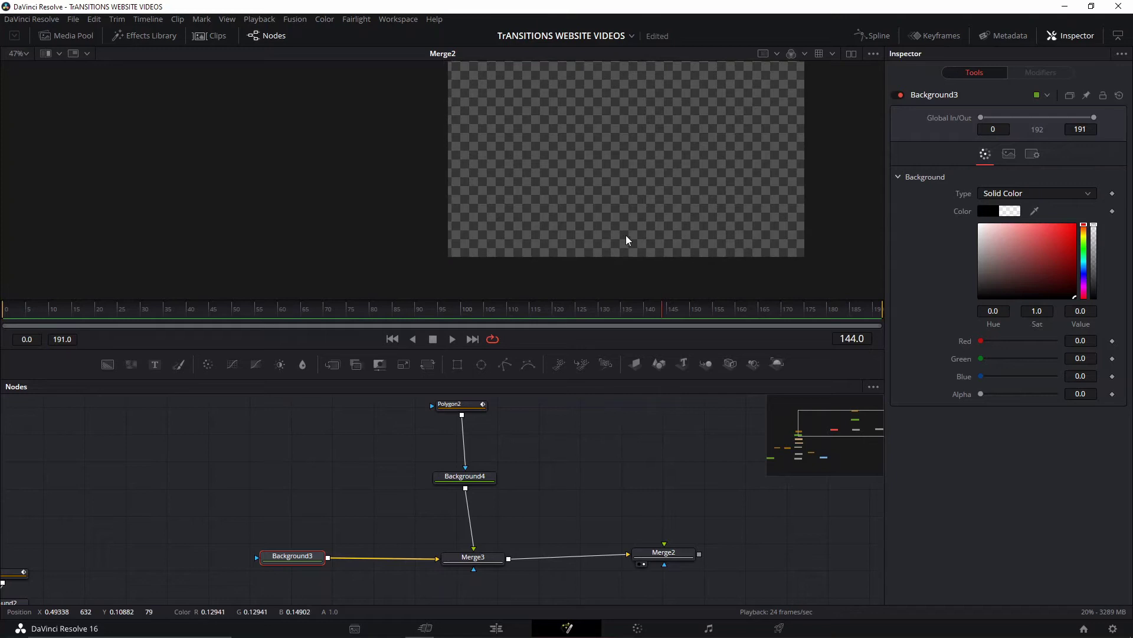
pyautogui.click(849, 54)
pyautogui.click(849, 55)
pyautogui.moveTo(730, 126); pyautogui.dragTo(526, 169)
pyautogui.rightClick(540, 338)
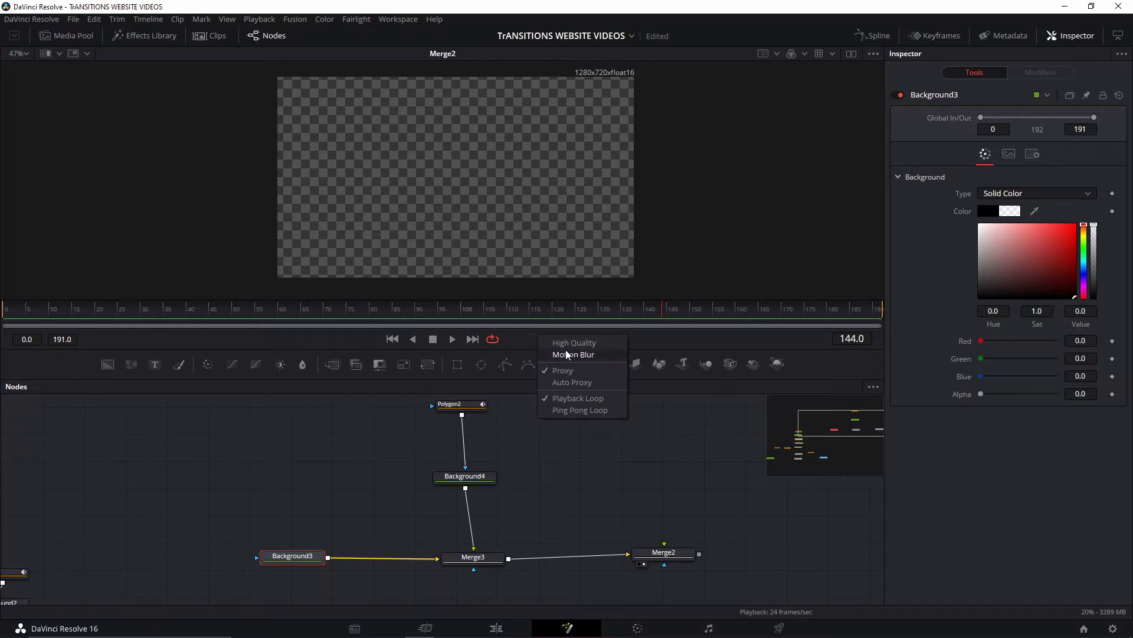
pyautogui.click(523, 435)
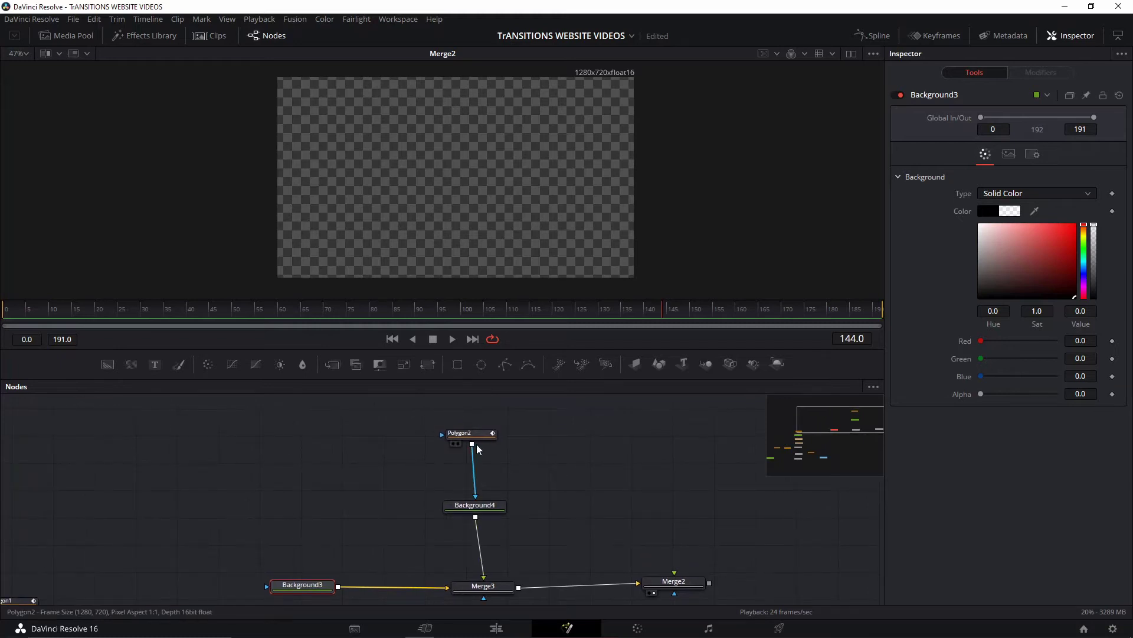
# - Add an unconnected Ellipse mask left of Polygon2 and shrink it to about 0.26 in width and height as a tracing guide
pyautogui.click(472, 434)
pyautogui.click(301, 463)
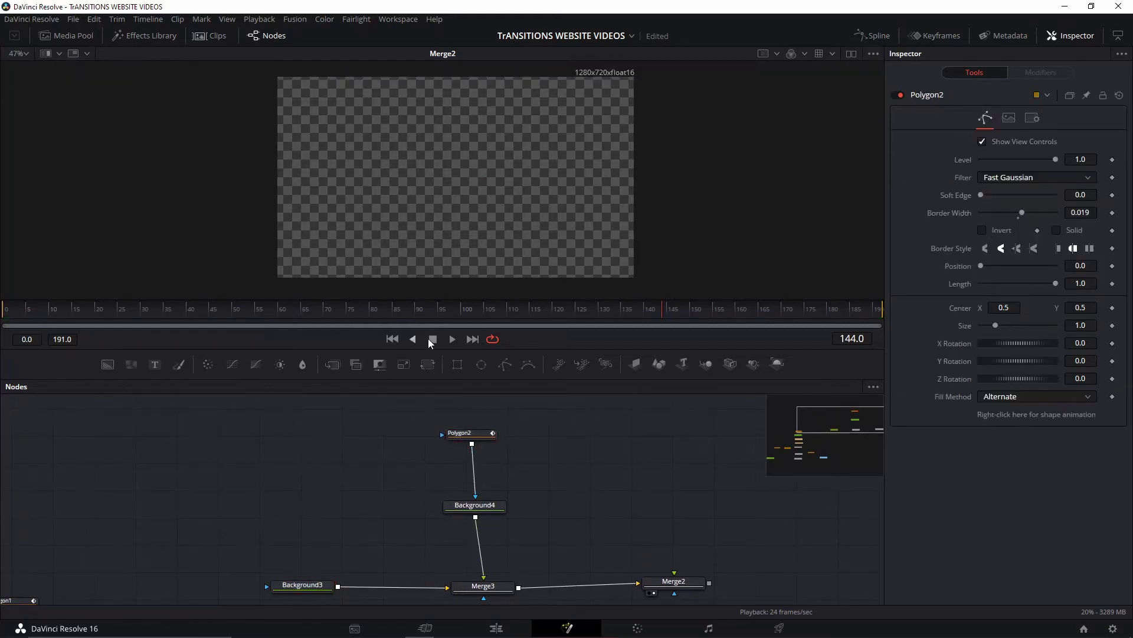
pyautogui.click(477, 368)
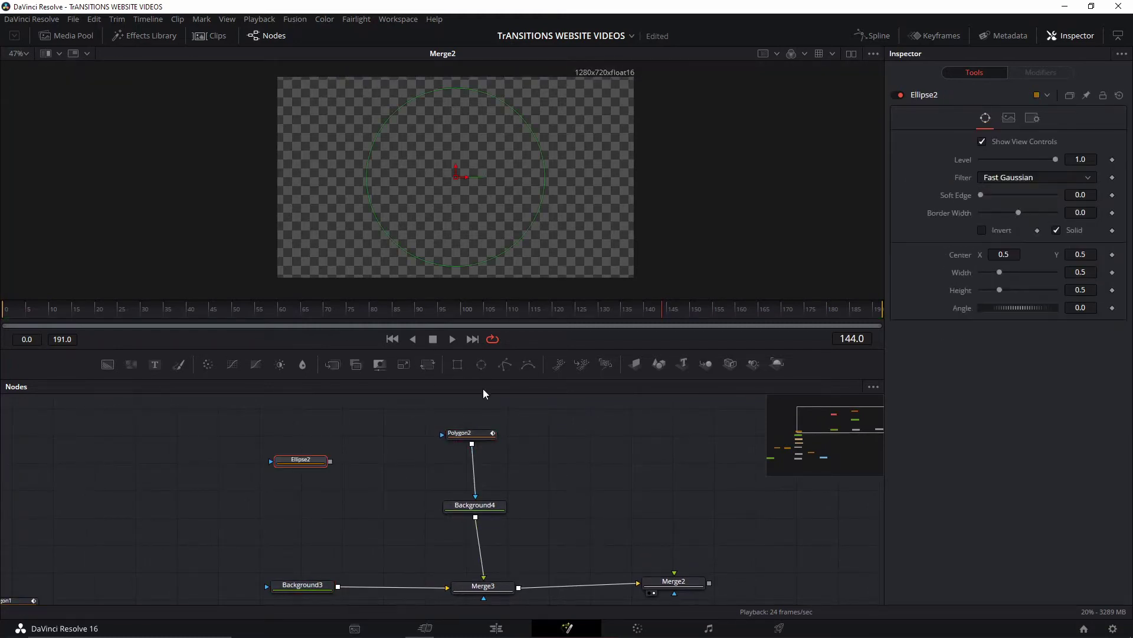
pyautogui.moveTo(536, 140); pyautogui.dragTo(498, 158)
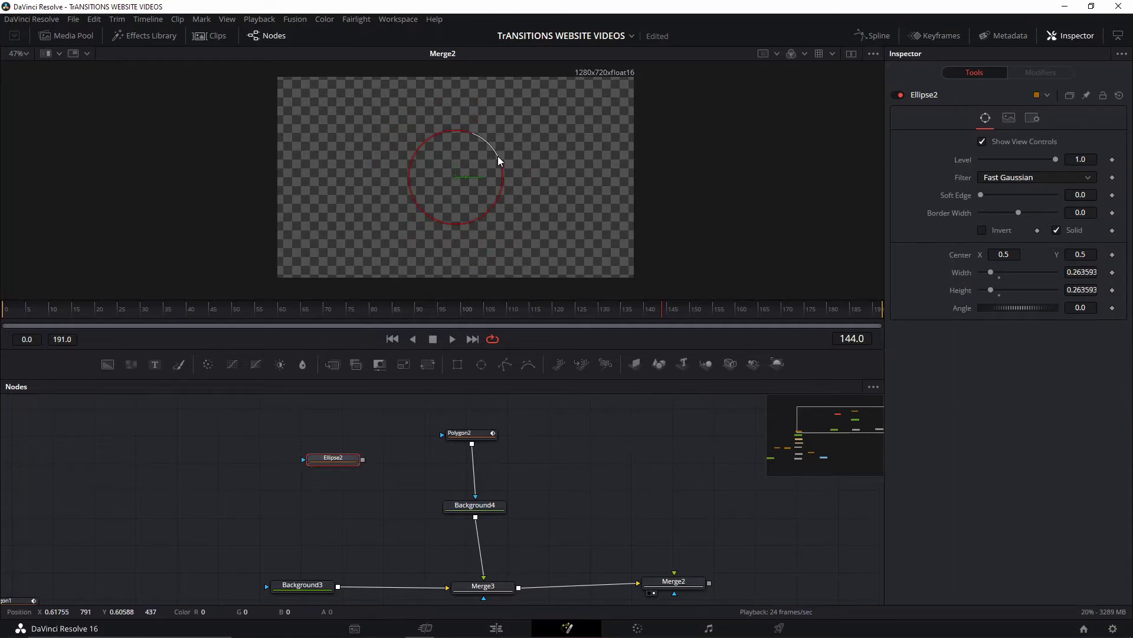
# - Make Polygon2 active while the ellipse guide stays selected, and place the polygon's first point at the bottom of the circle
pyautogui.keyDown('ctrl'); pyautogui.click(470, 433); pyautogui.keyUp('ctrl')
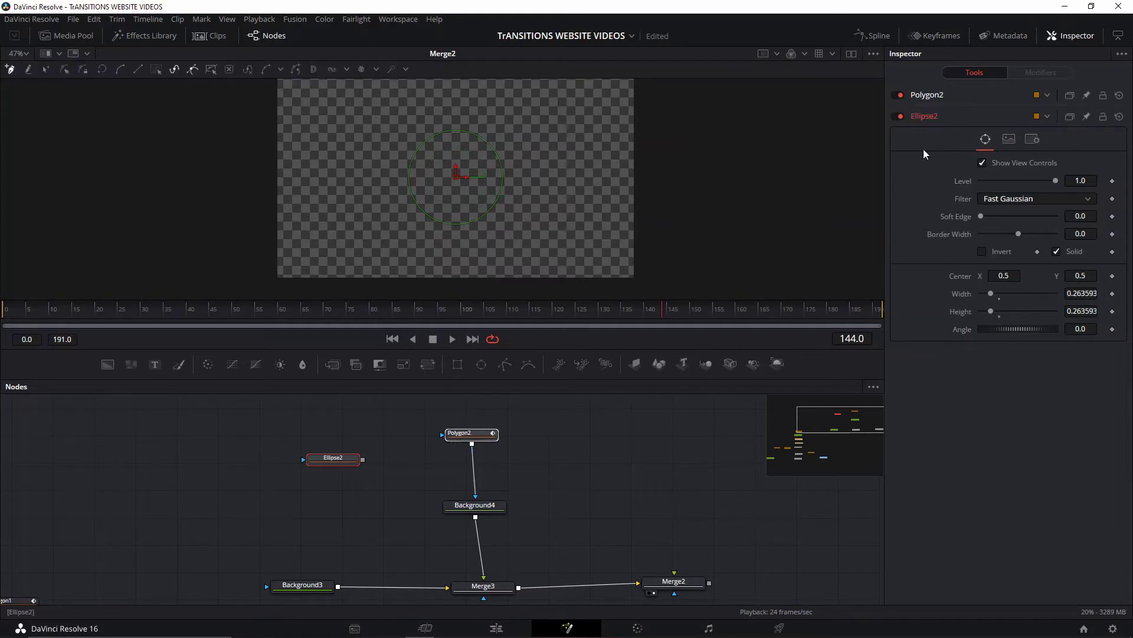
pyautogui.click(925, 98)
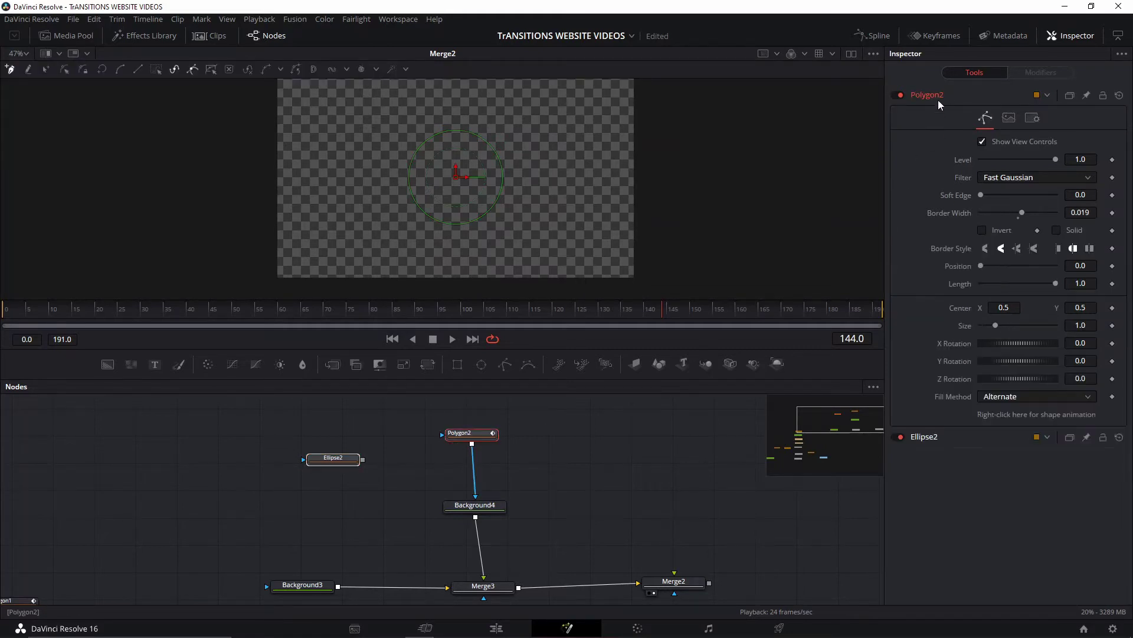
pyautogui.scroll(5, 456, 228)
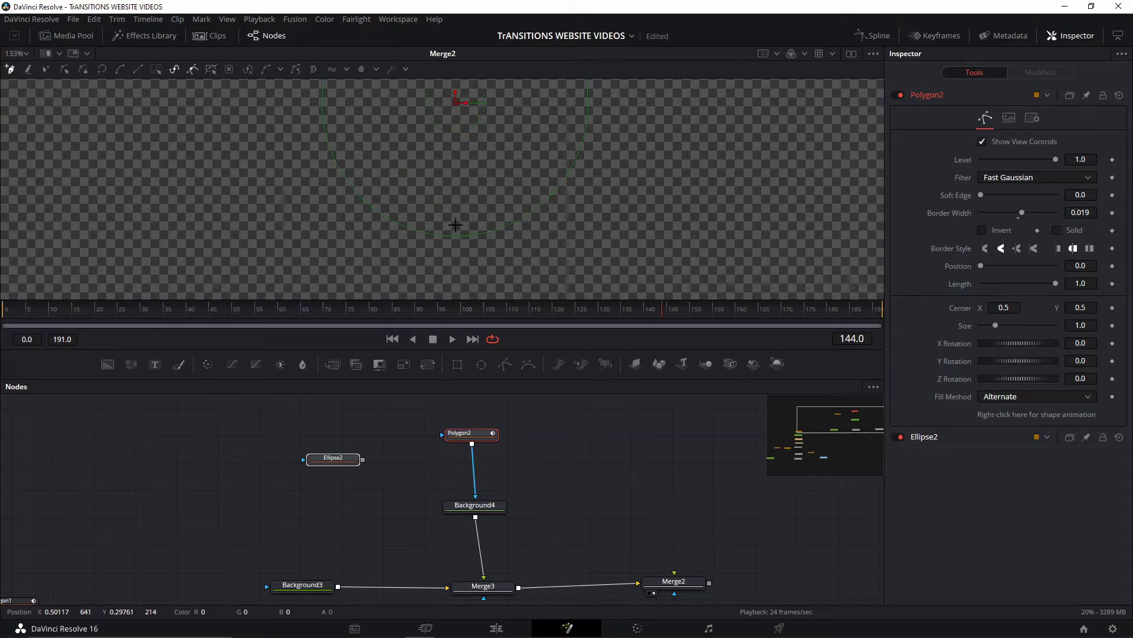
pyautogui.click(457, 236)
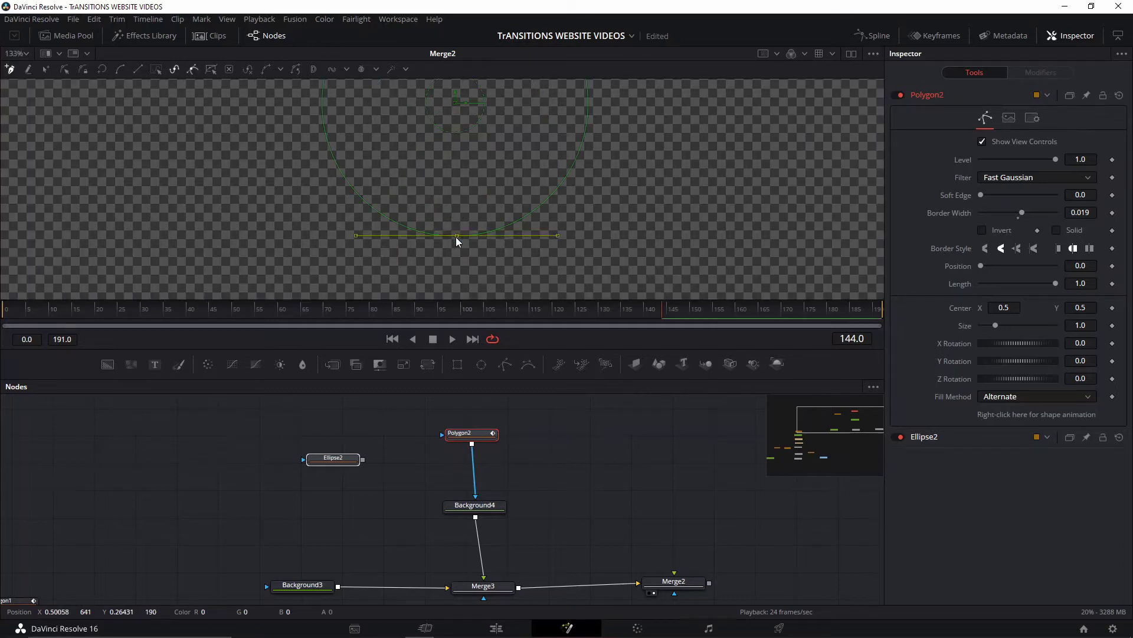
pyautogui.scroll(6, 455, 236)
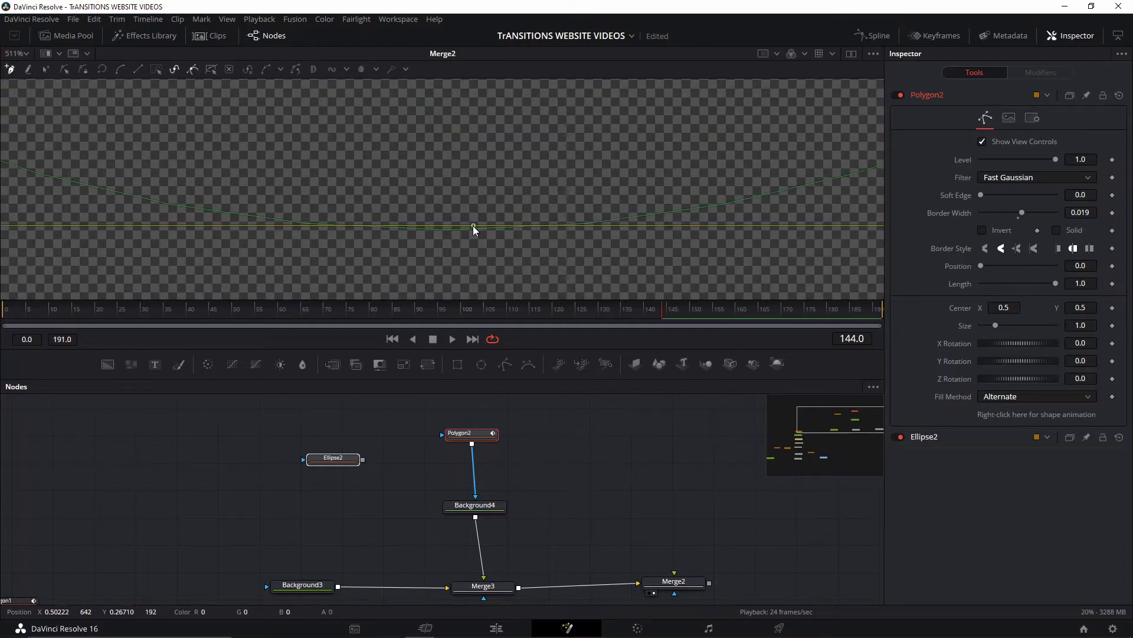
pyautogui.scroll(-3, 543, 171)
pyautogui.scroll(4, 499, 263)
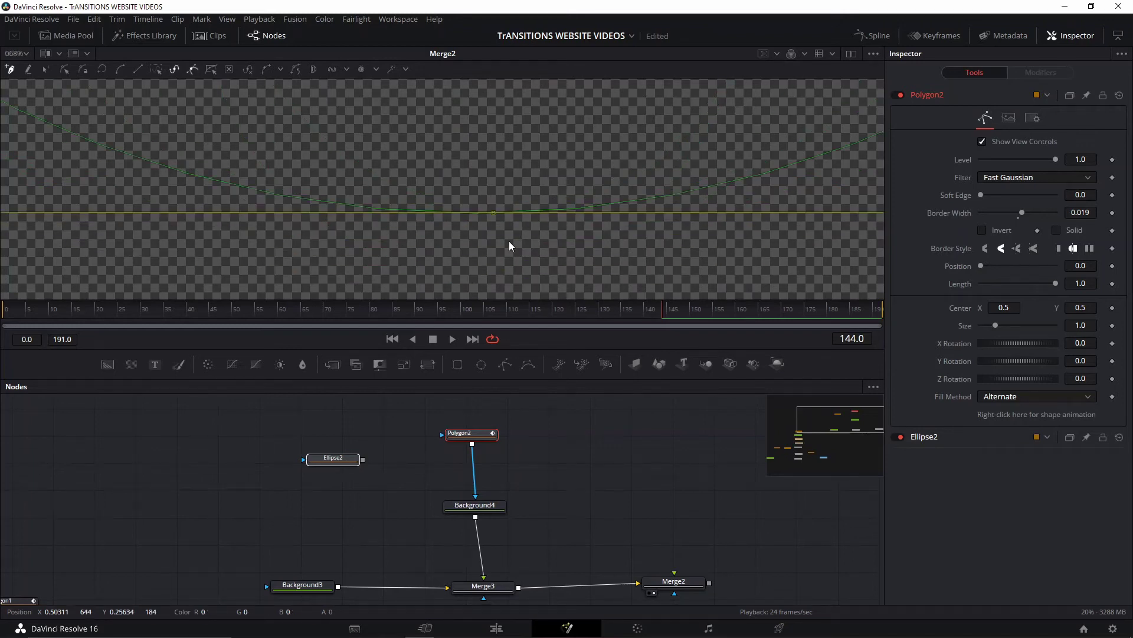
pyautogui.scroll(-7, 614, 167)
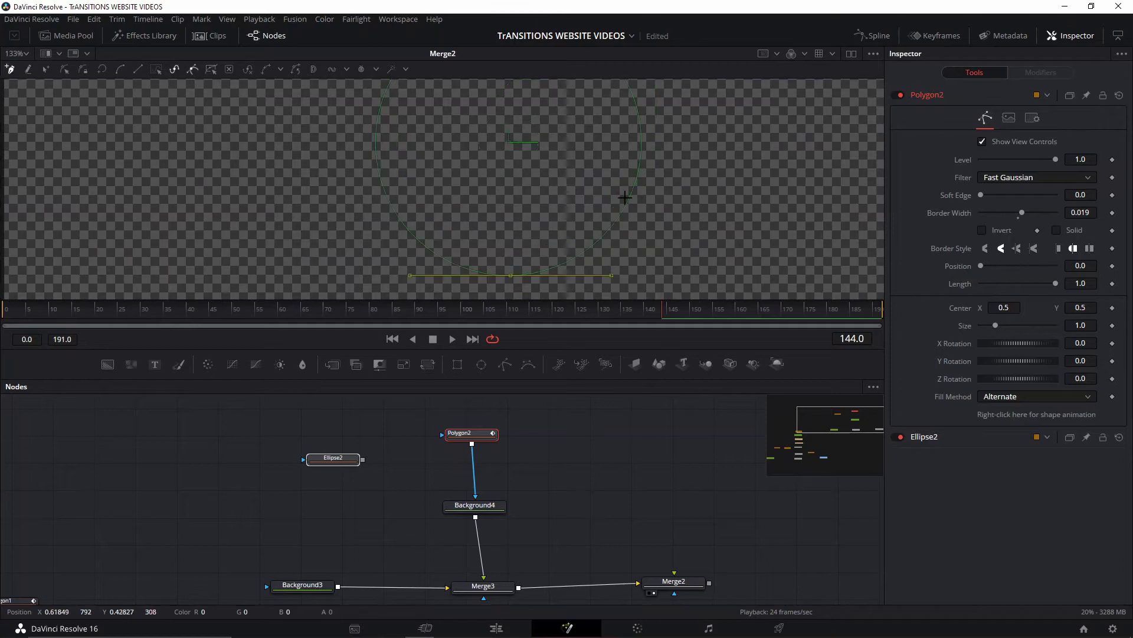
# - Place polygon points at the right, top and left of the ellipse guide and close the diamond at its bottom point
pyautogui.scroll(-2, 635, 177)
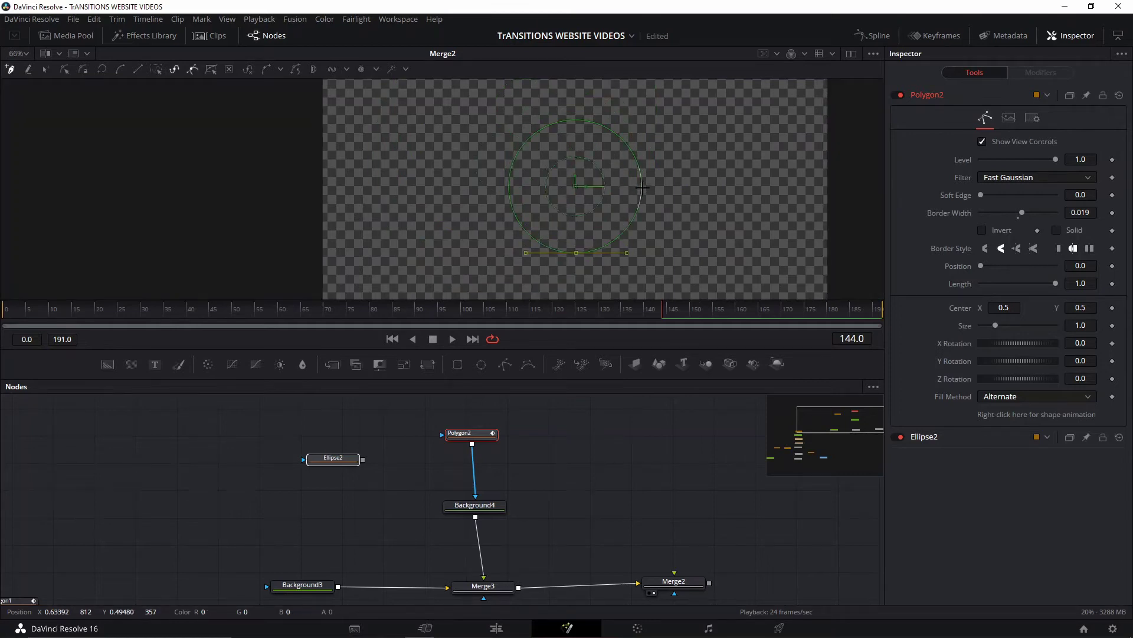
pyautogui.click(641, 185)
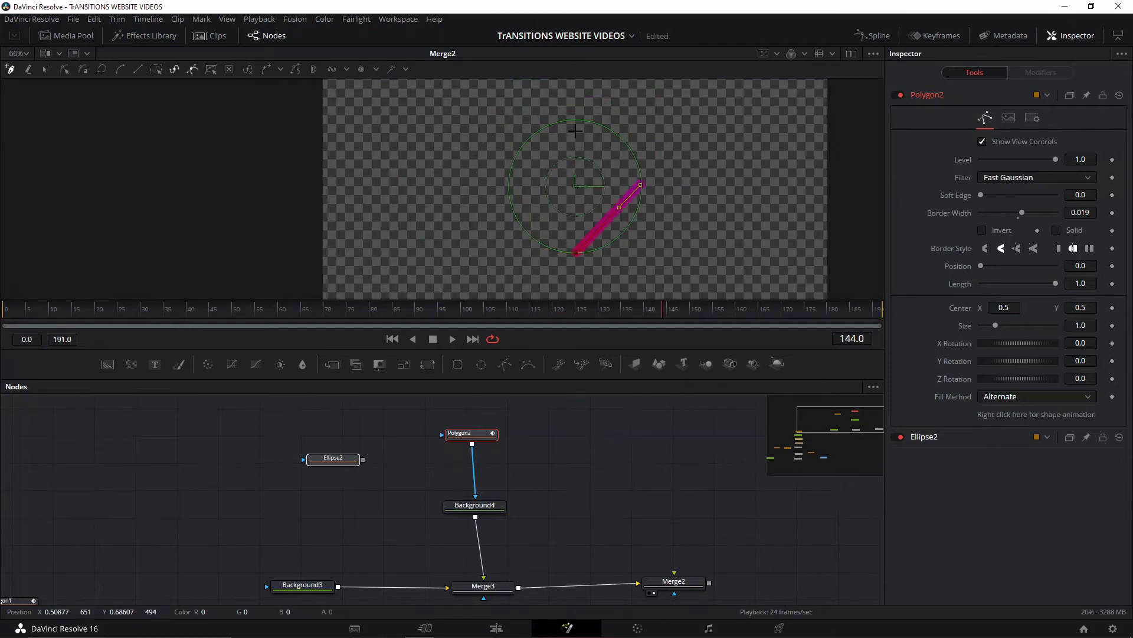
pyautogui.click(577, 119)
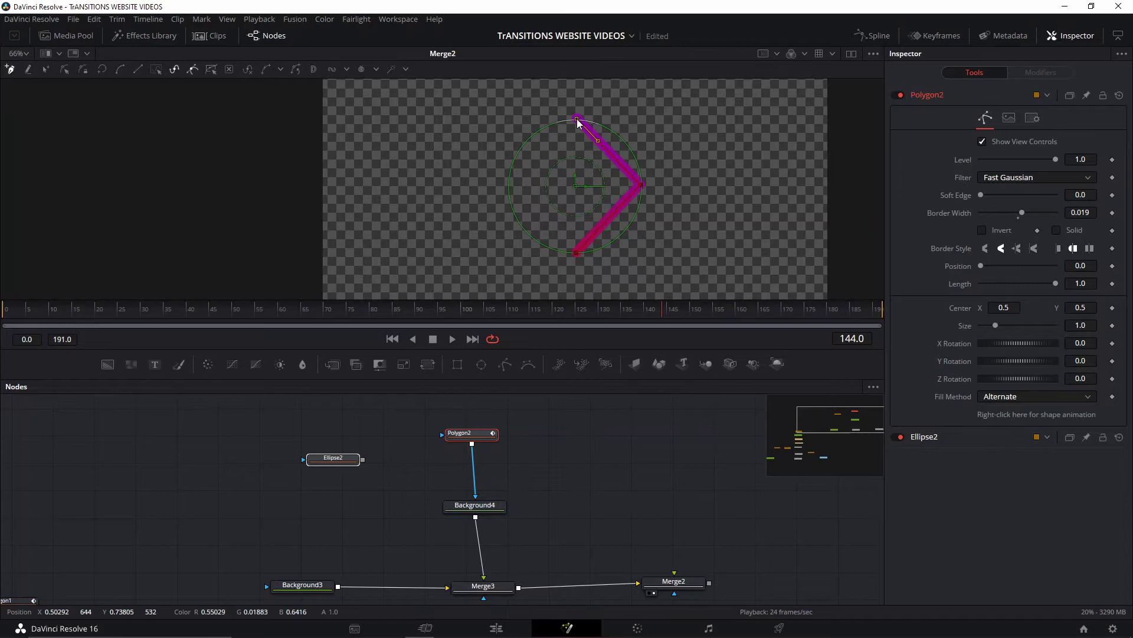
pyautogui.click(508, 185)
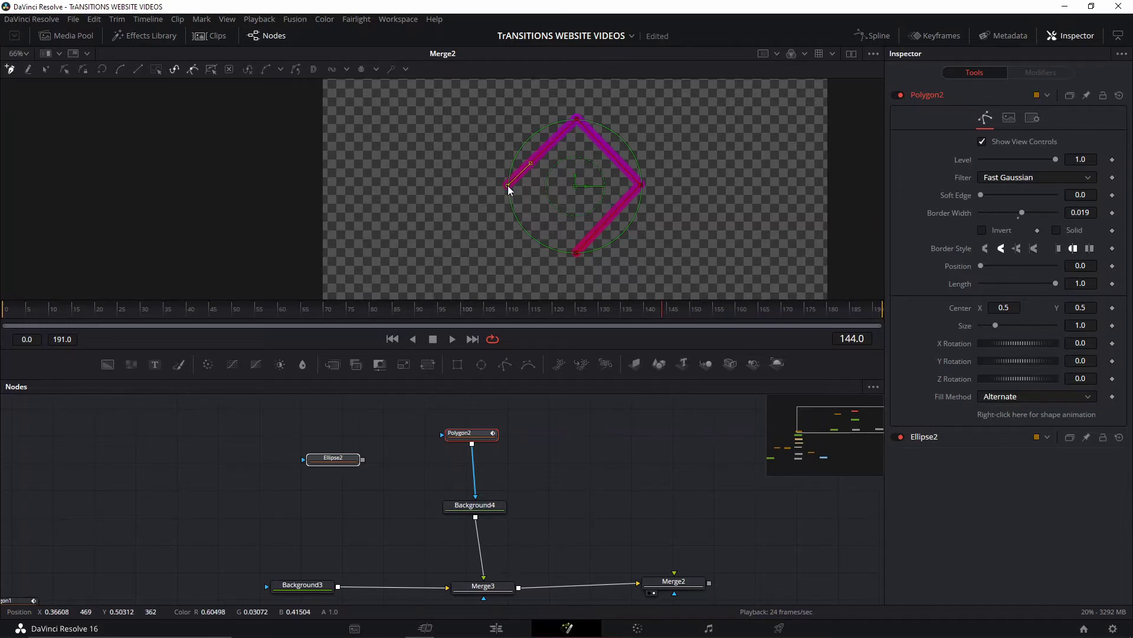
pyautogui.click(577, 254)
# - Set Polygon2's border width to 0.0105 and curve the outline's lower-right segment outward towards the ellipse guide
pyautogui.moveTo(1022, 214); pyautogui.dragTo(1020, 214)
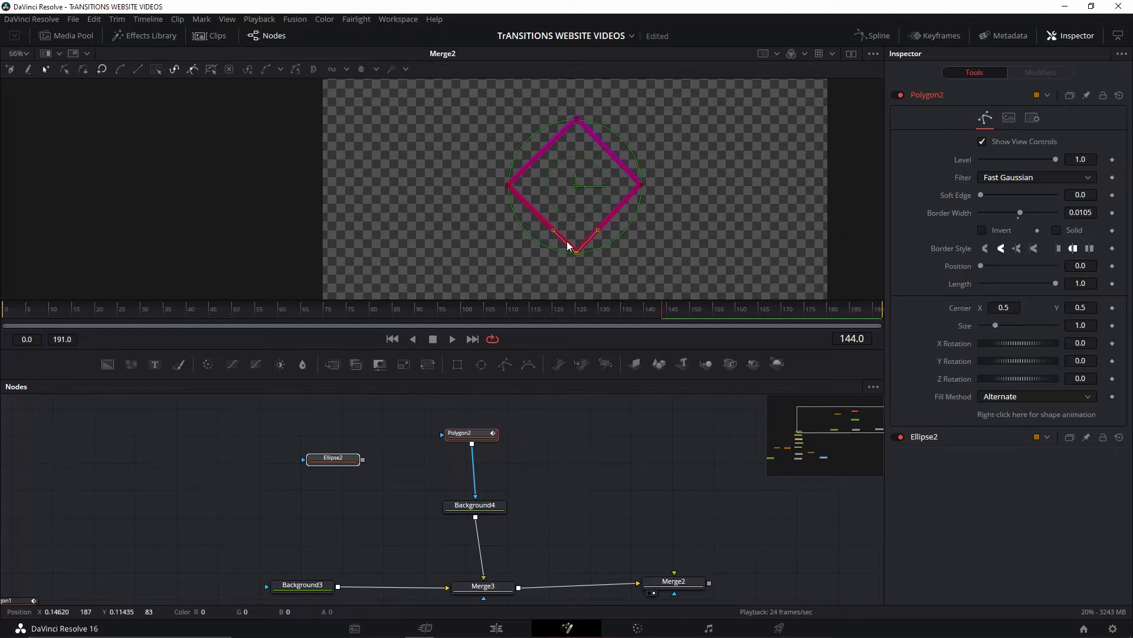
pyautogui.scroll(5, 583, 232)
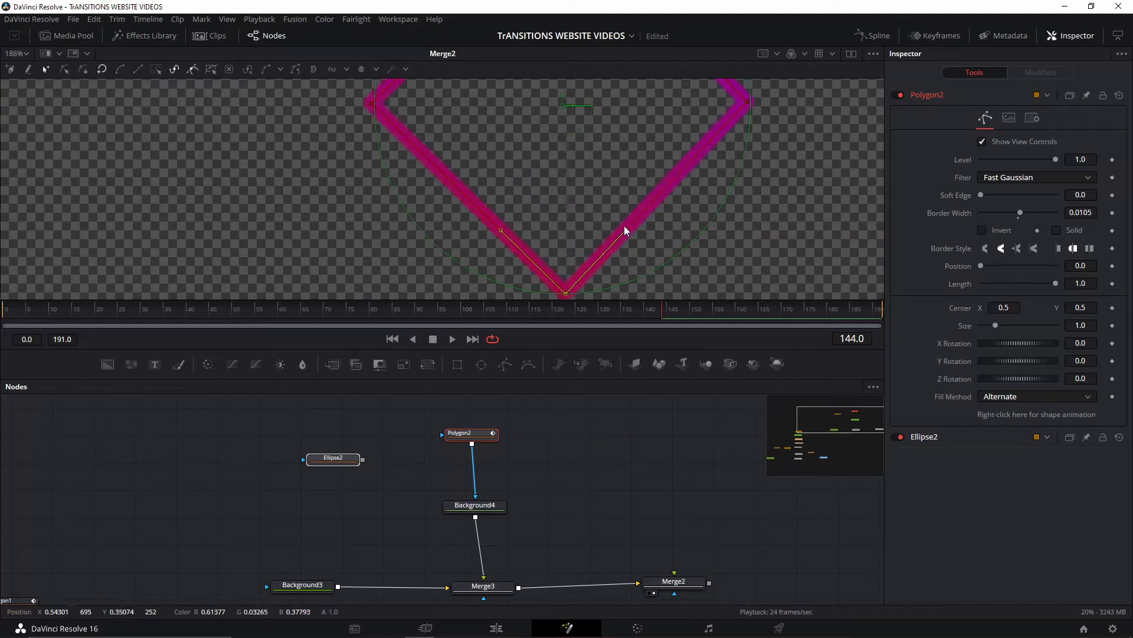
pyautogui.scroll(-2, 625, 225)
pyautogui.moveTo(621, 245); pyautogui.dragTo(690, 284)
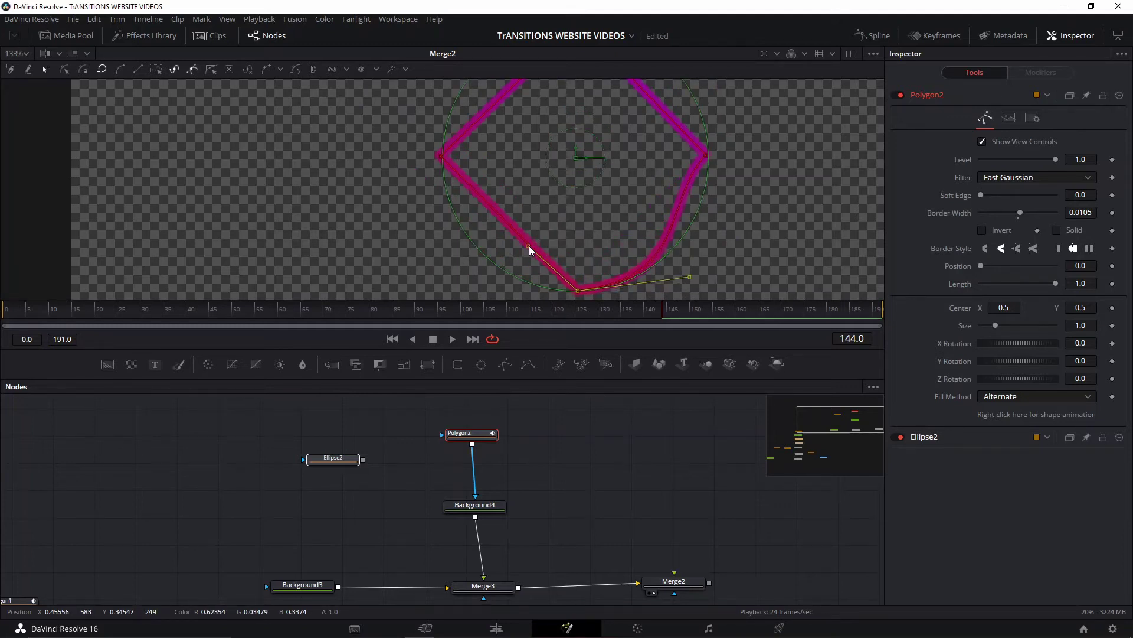
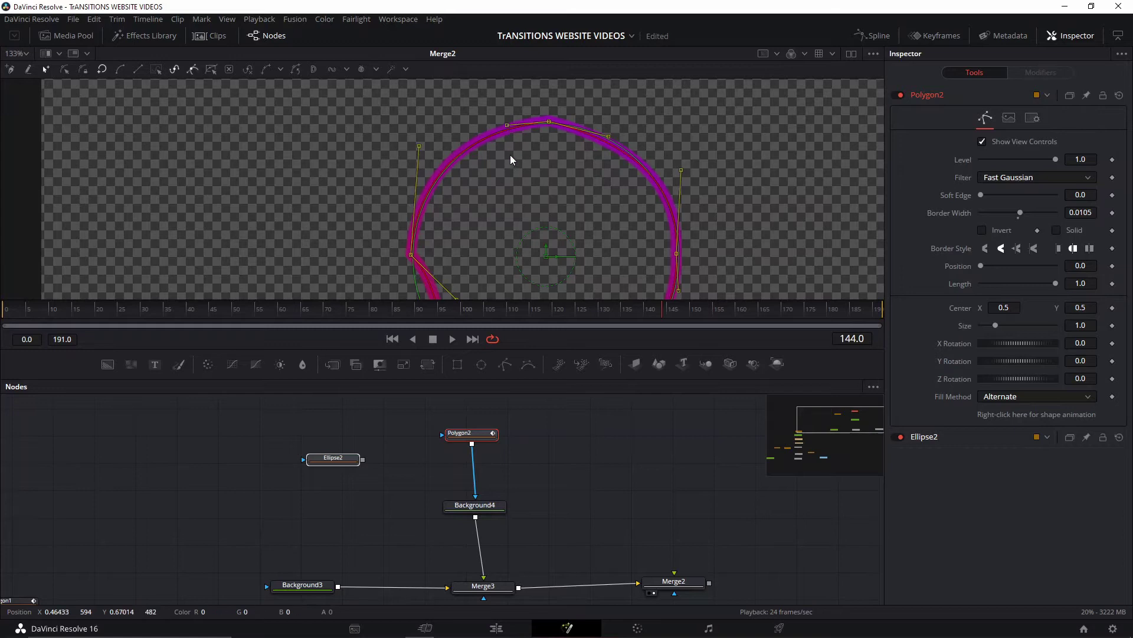
# - Refine the curve handles of the upper-right arc and round the outline just below its left point to follow the ellipse guide
pyautogui.moveTo(612, 132); pyautogui.dragTo(612, 130)
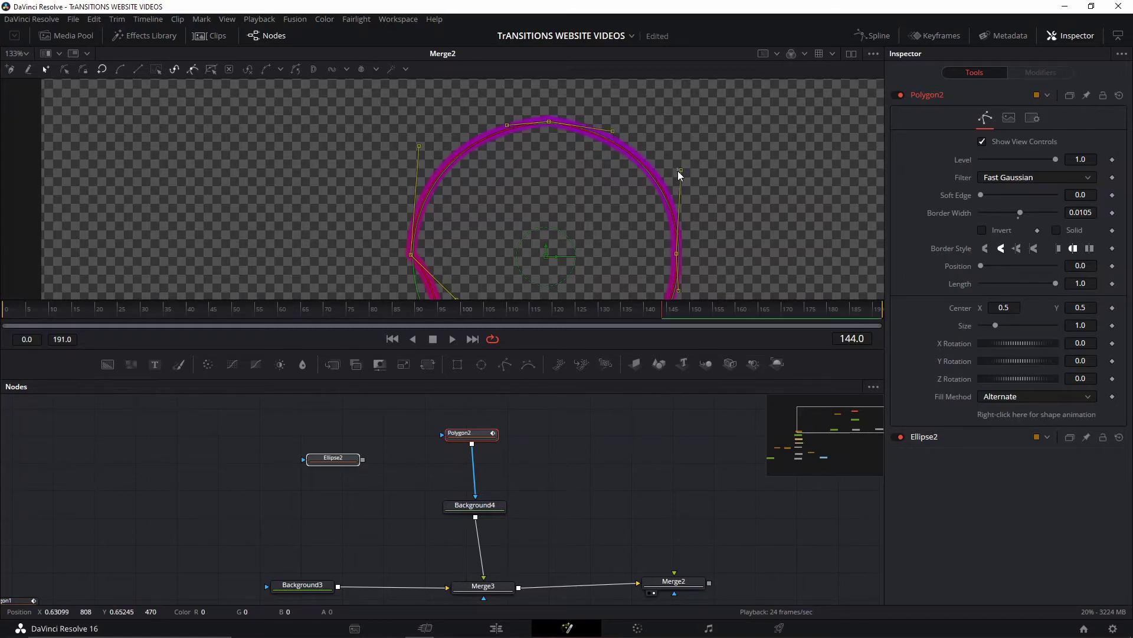
pyautogui.moveTo(682, 172); pyautogui.dragTo(678, 171)
pyautogui.scroll(-2, 542, 260)
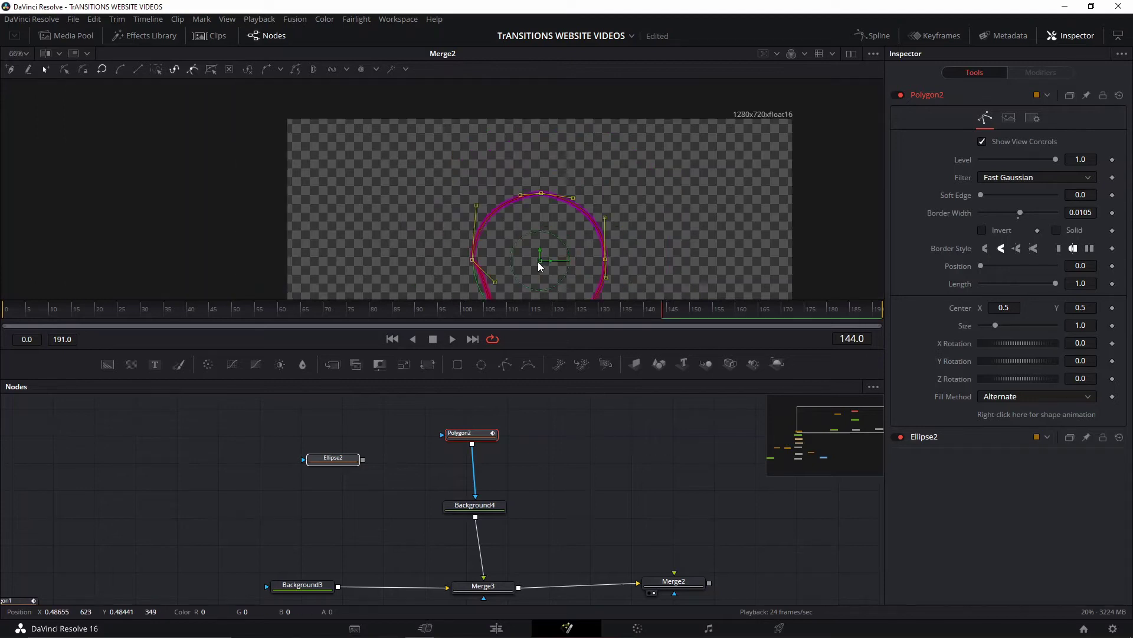
pyautogui.scroll(3, 538, 266)
pyautogui.moveTo(410, 251); pyautogui.dragTo(450, 135)
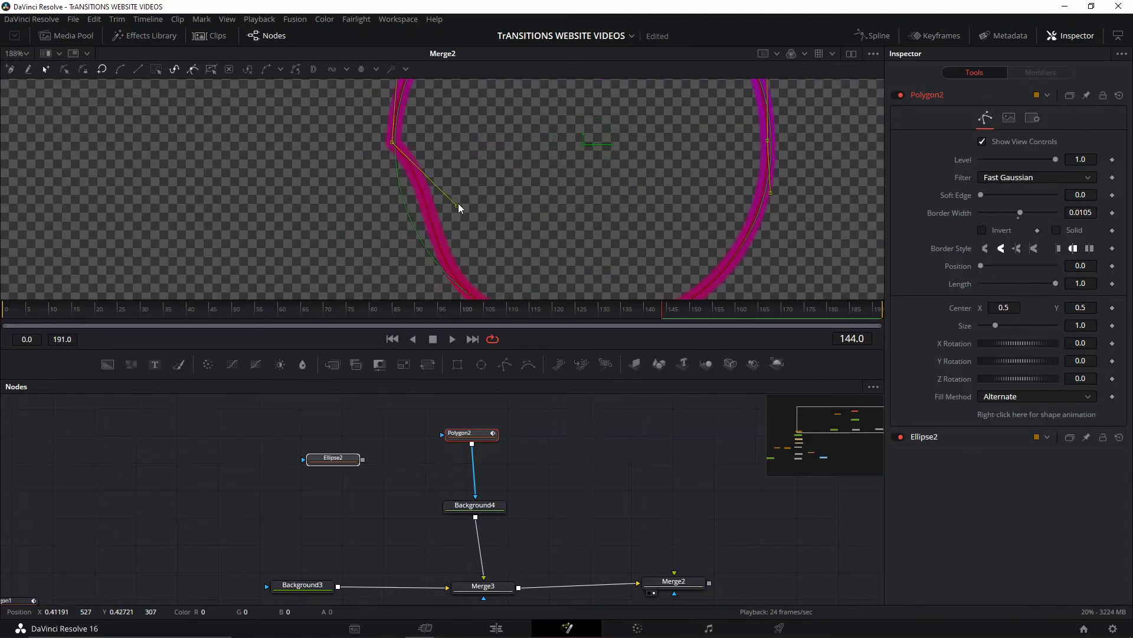
pyautogui.moveTo(458, 205); pyautogui.dragTo(415, 206)
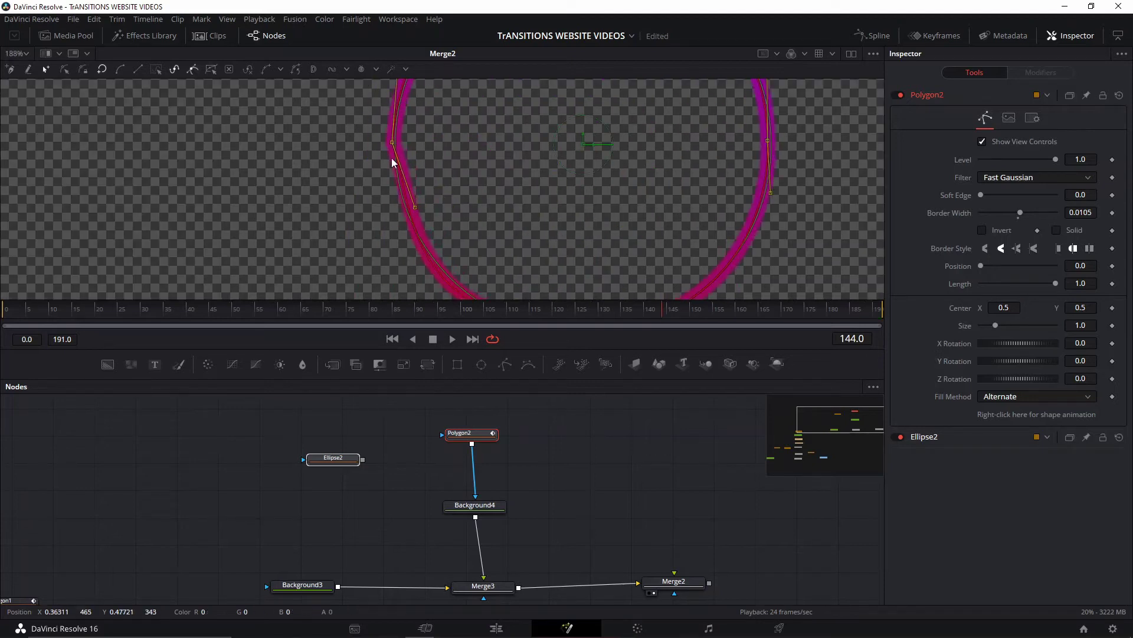
# - Nudge the outline slightly right at its left point and adjust the lower-left curve handles to smooth the circle
pyautogui.moveTo(394, 144); pyautogui.dragTo(395, 143)
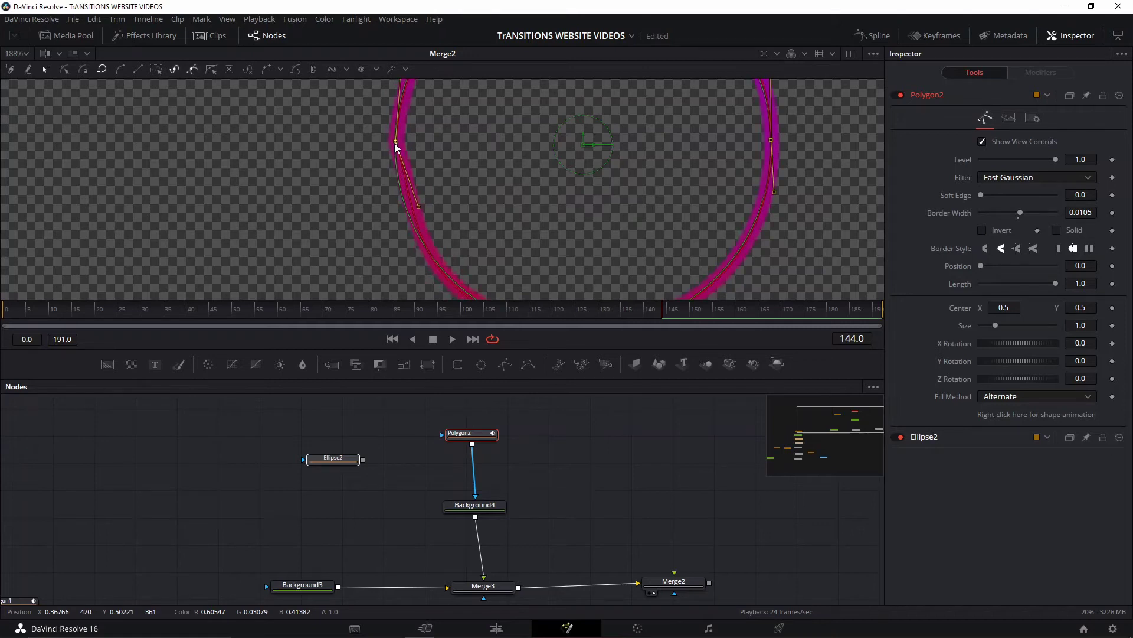
pyautogui.moveTo(334, 124); pyautogui.dragTo(412, 178)
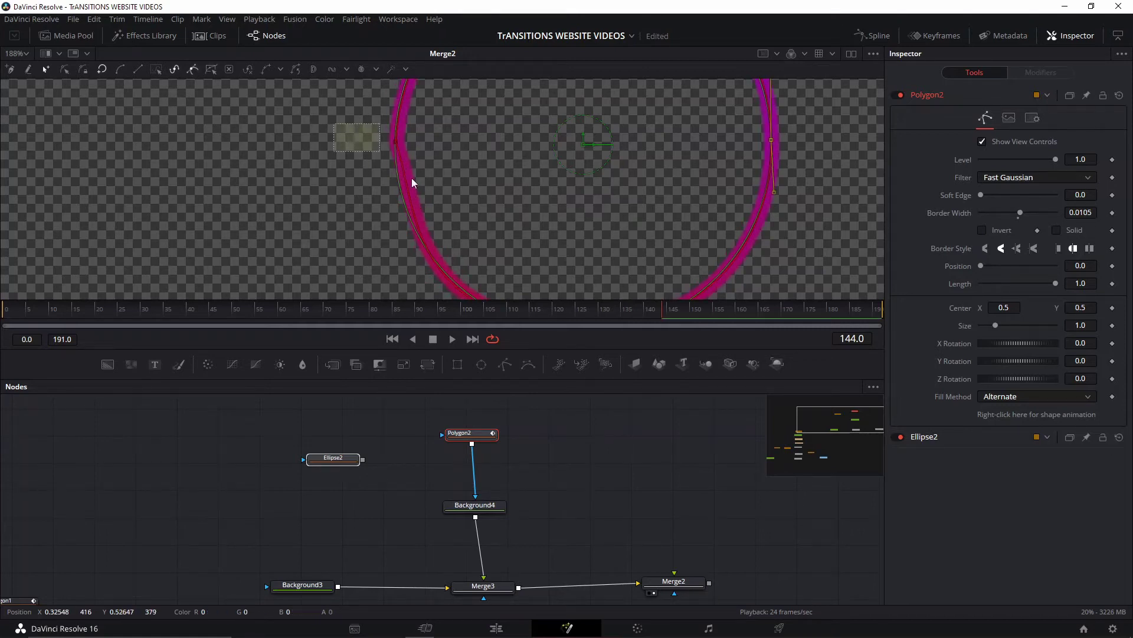
pyautogui.click(416, 202)
pyautogui.scroll(-2, 443, 209)
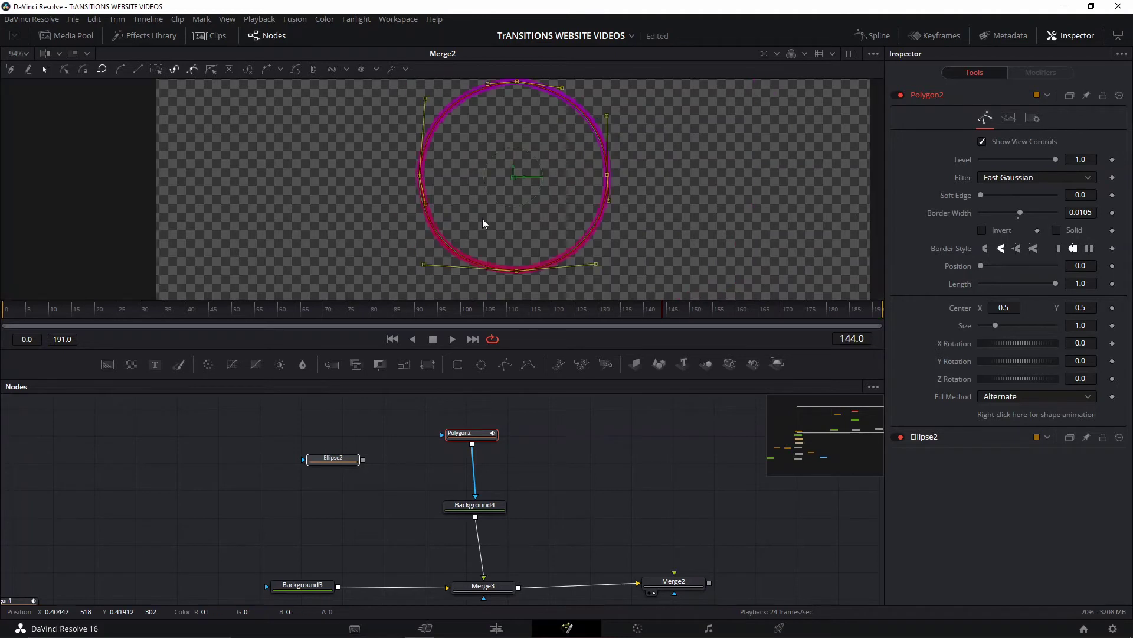
pyautogui.moveTo(424, 265); pyautogui.dragTo(431, 264)
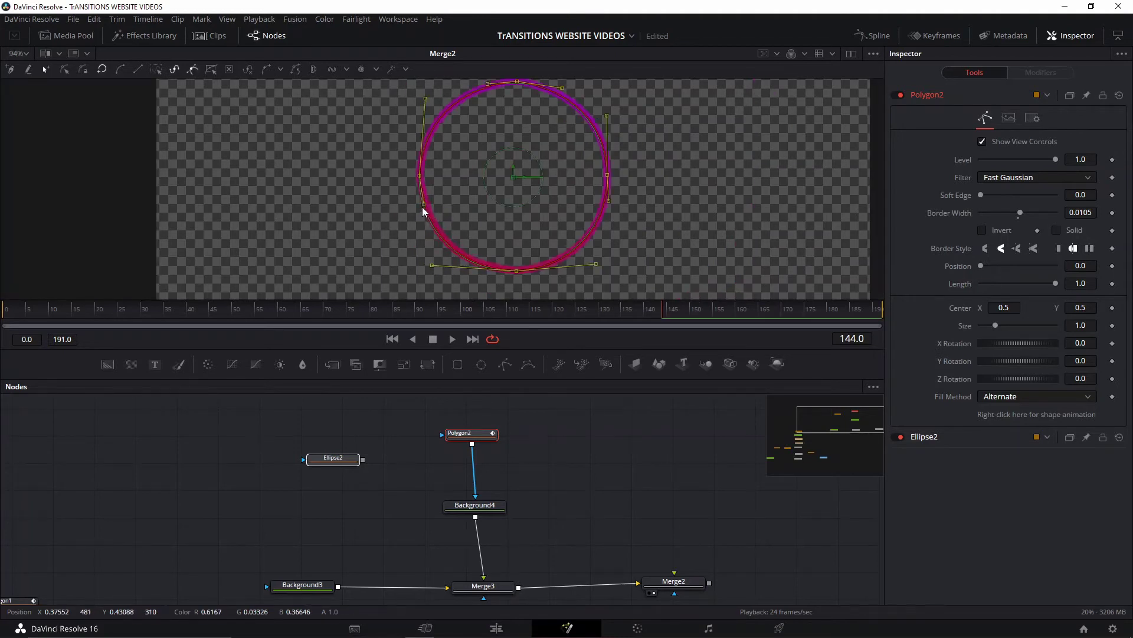
pyautogui.scroll(-2, 624, 220)
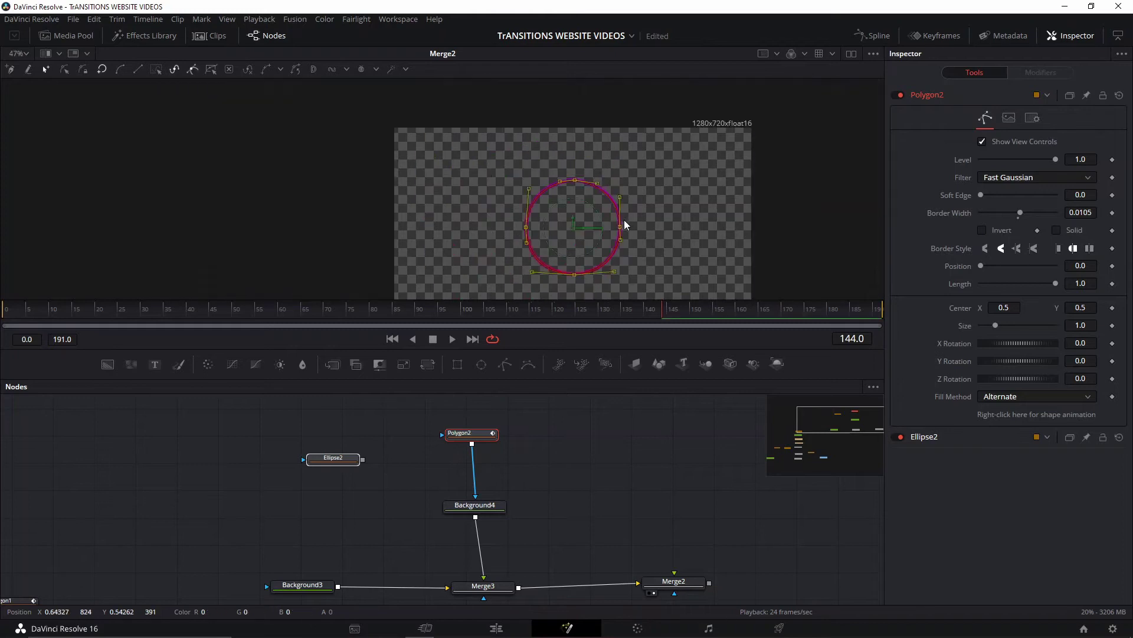
pyautogui.moveTo(628, 262); pyautogui.dragTo(636, 232)
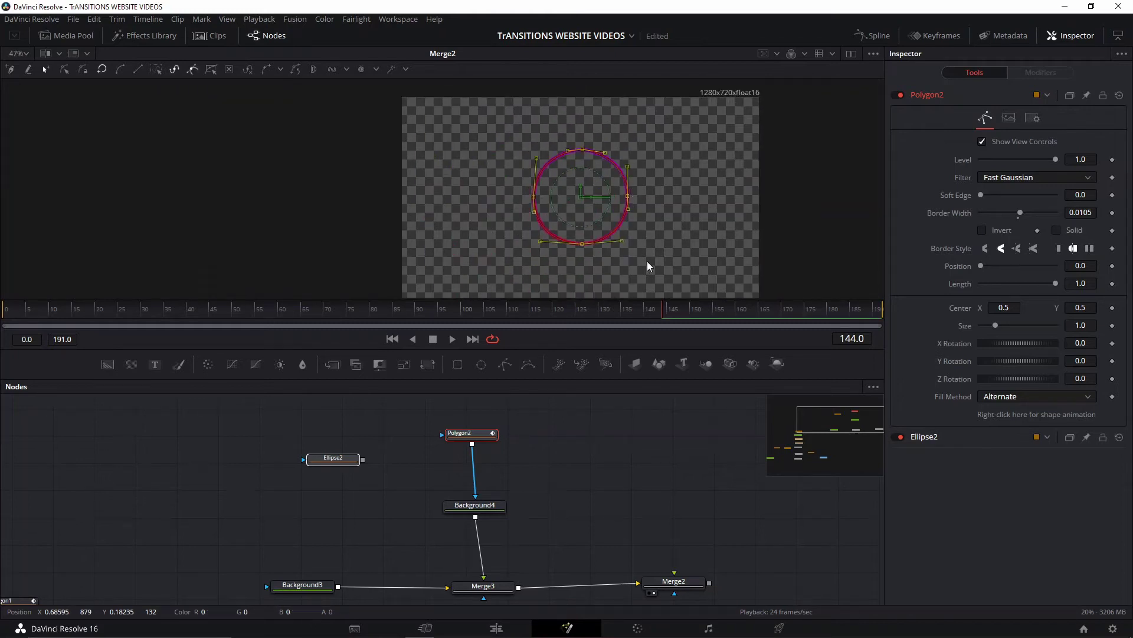
# - Move Background4 closer to Polygon2 and insert a Transform node between Background4 and Merge3
pyautogui.moveTo(495, 506); pyautogui.dragTo(489, 481)
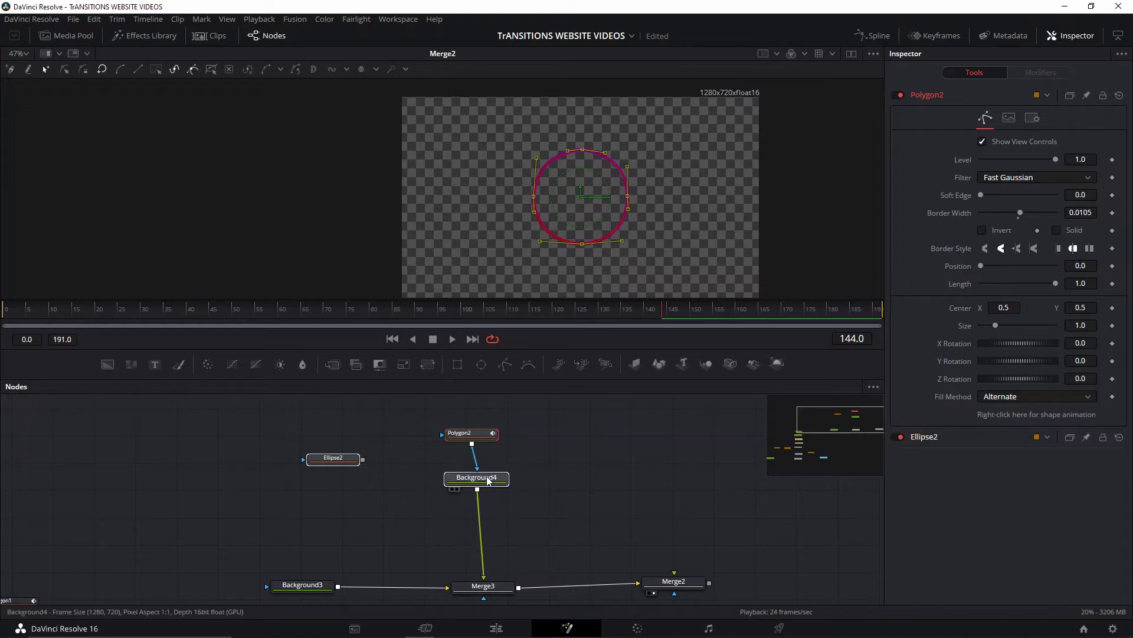
pyautogui.click(472, 433)
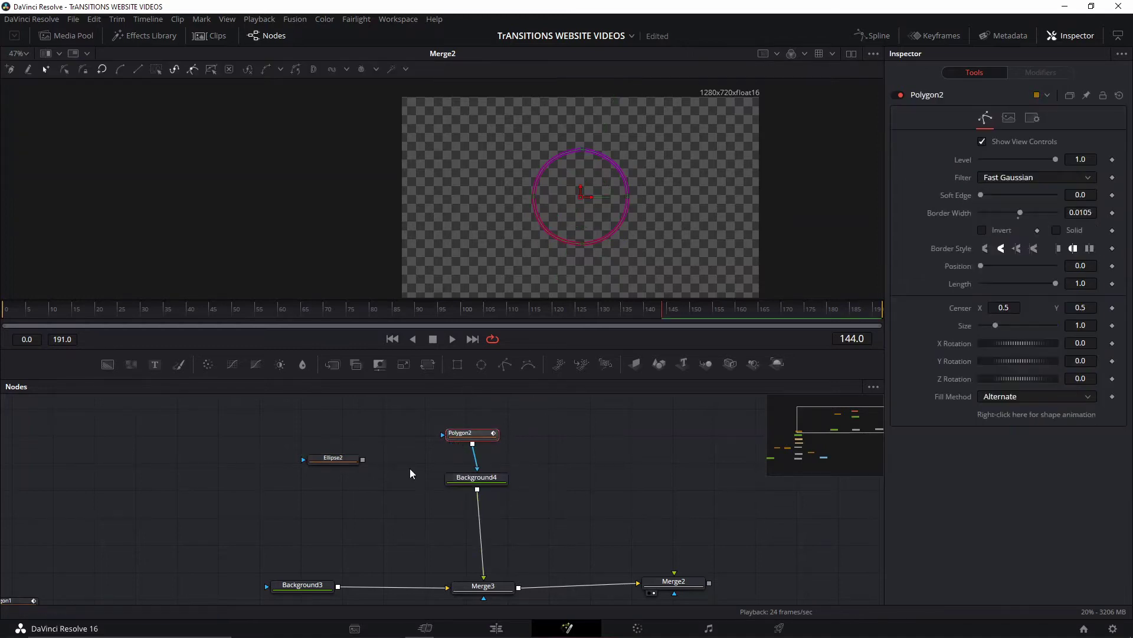
pyautogui.click(482, 478)
pyautogui.hotkey('shift', 'space')
pyautogui.write('tra')
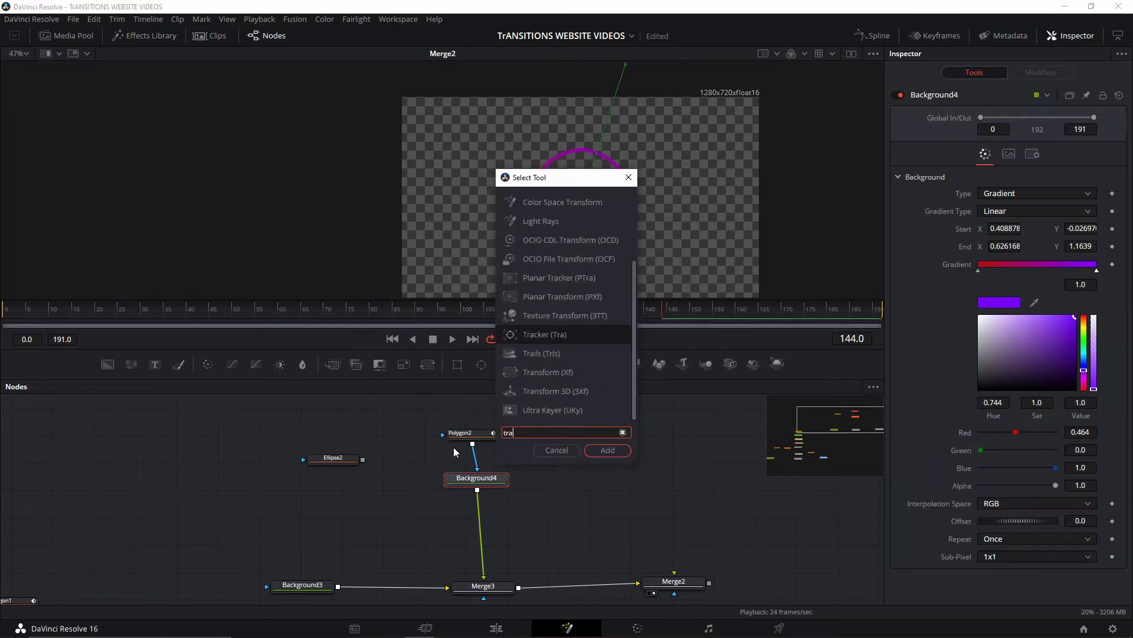
pyautogui.write('ns')
pyautogui.press('Return')
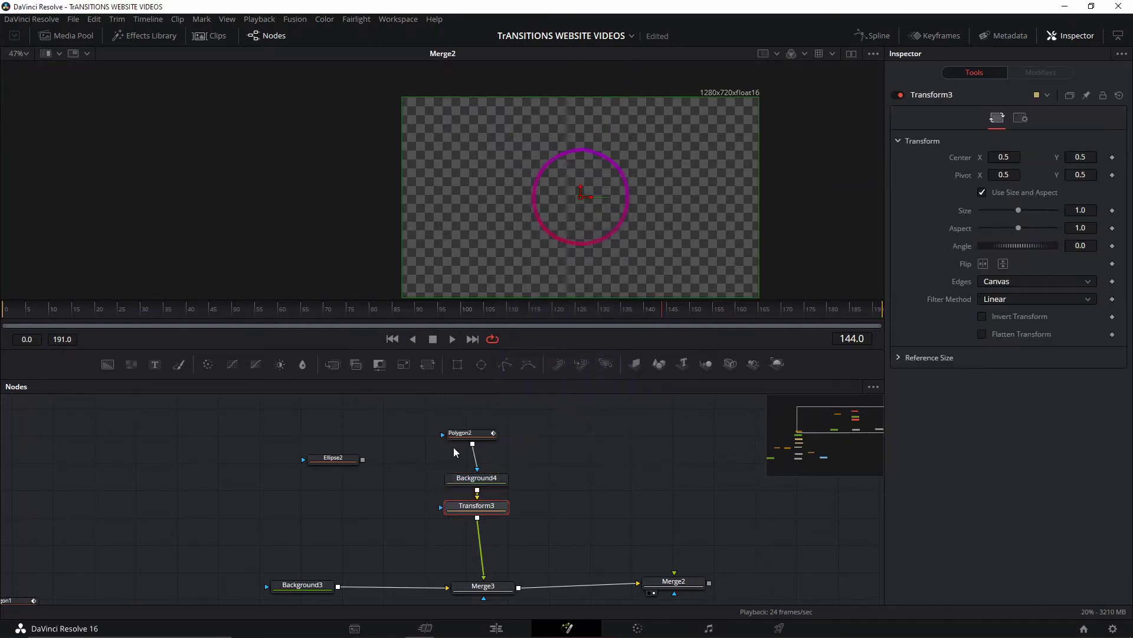
# - Shift Polygon2, Background4 and Transform3 higher in a tidy column above Merge3, leaving Transform3 selected
pyautogui.moveTo(483, 510); pyautogui.dragTo(485, 520)
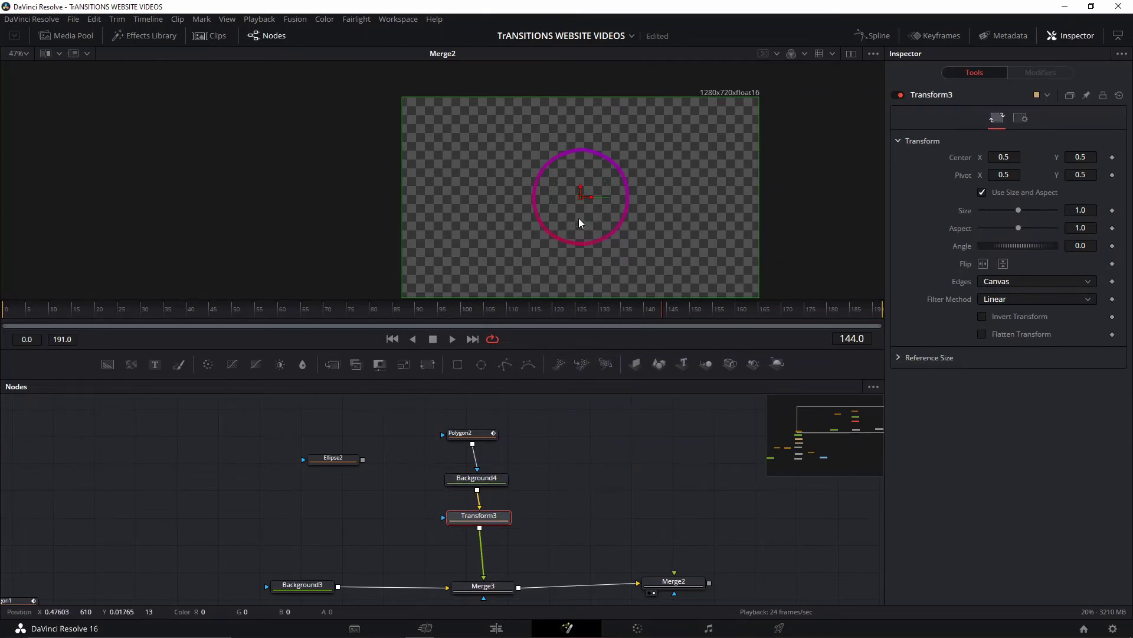
pyautogui.moveTo(577, 410); pyautogui.dragTo(488, 510)
pyautogui.click(482, 513)
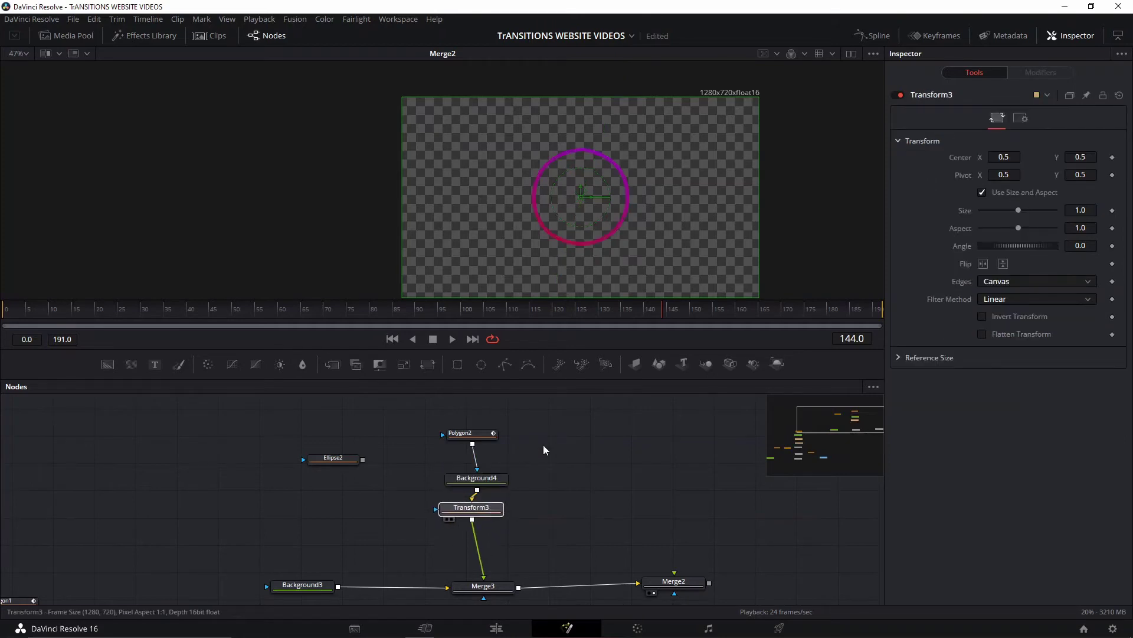
pyautogui.moveTo(547, 425); pyautogui.dragTo(497, 485)
pyautogui.click(491, 476)
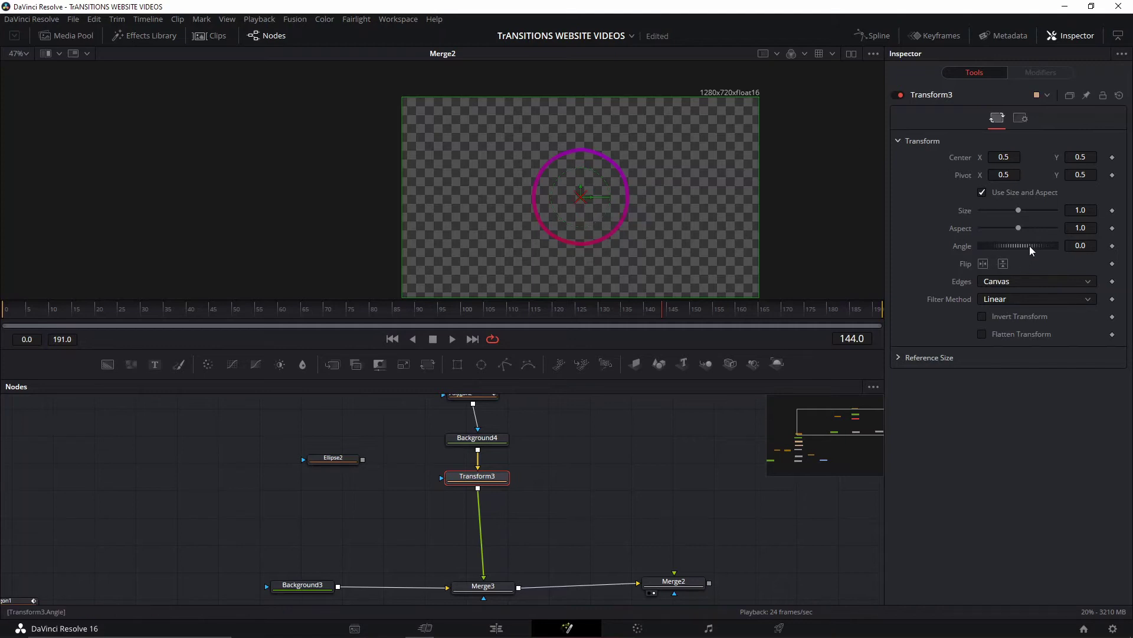
# - Test a rotation on Transform3, undo it, and insert a second Transform node directly below Transform3
pyautogui.moveTo(1033, 250); pyautogui.dragTo(977, 253)
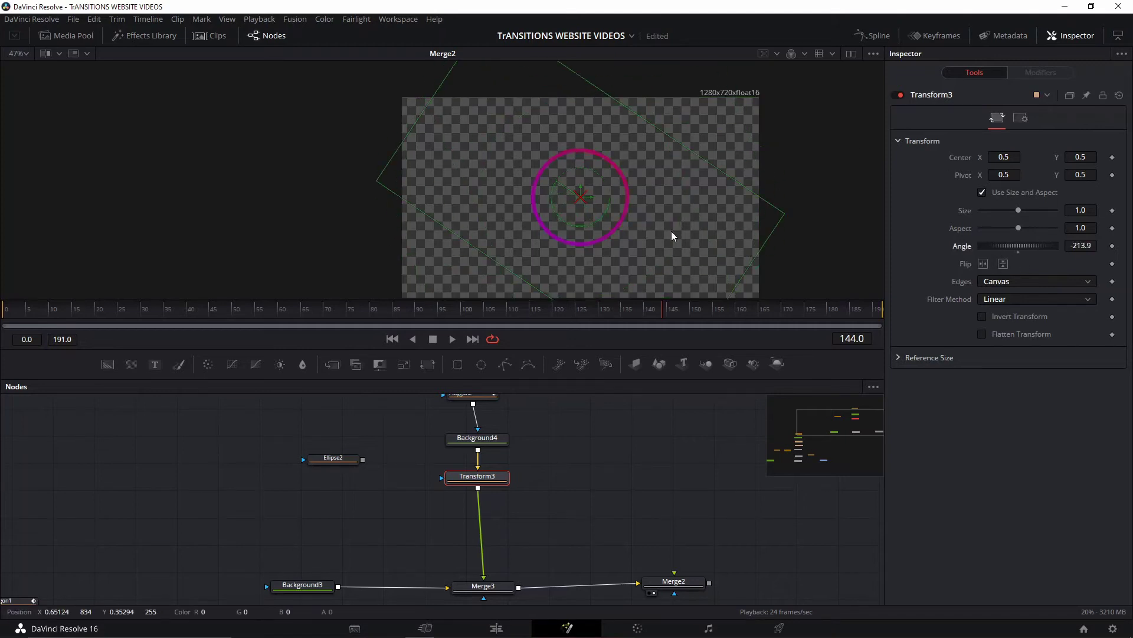
pyautogui.hotkey('ctrl', 'z')
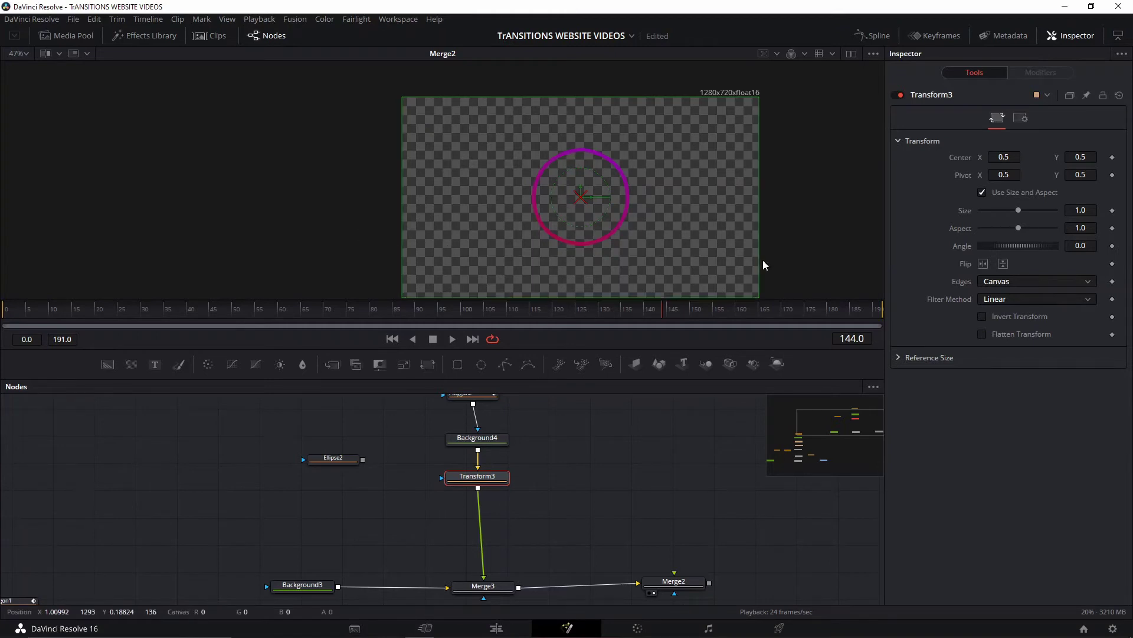
pyautogui.hotkey('shift', 'space')
pyautogui.write('trans')
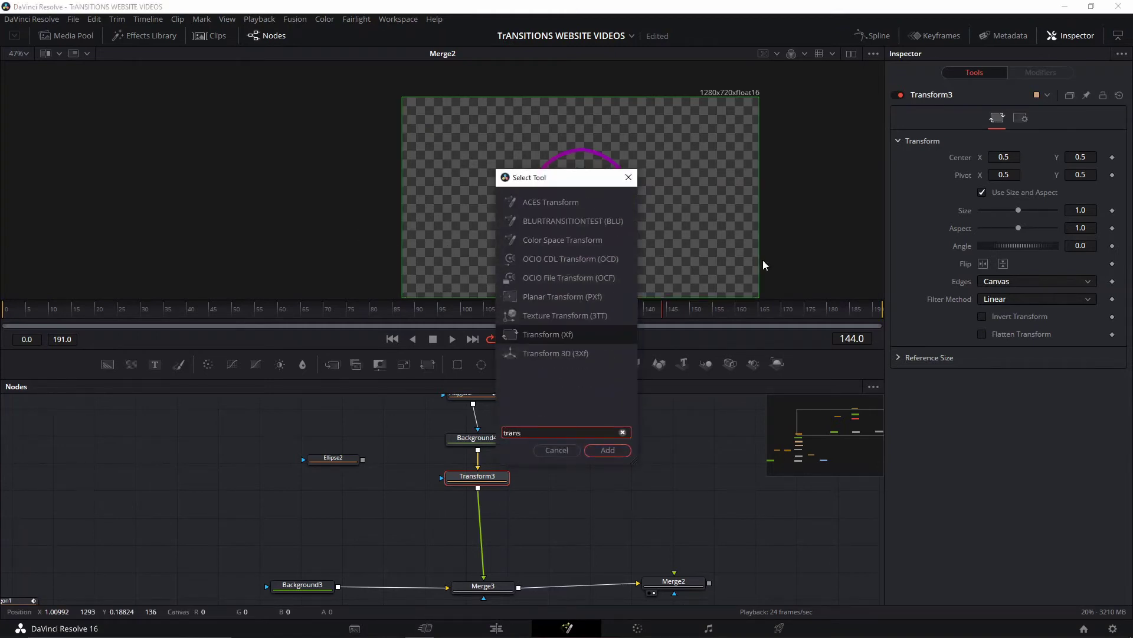
pyautogui.press('Return')
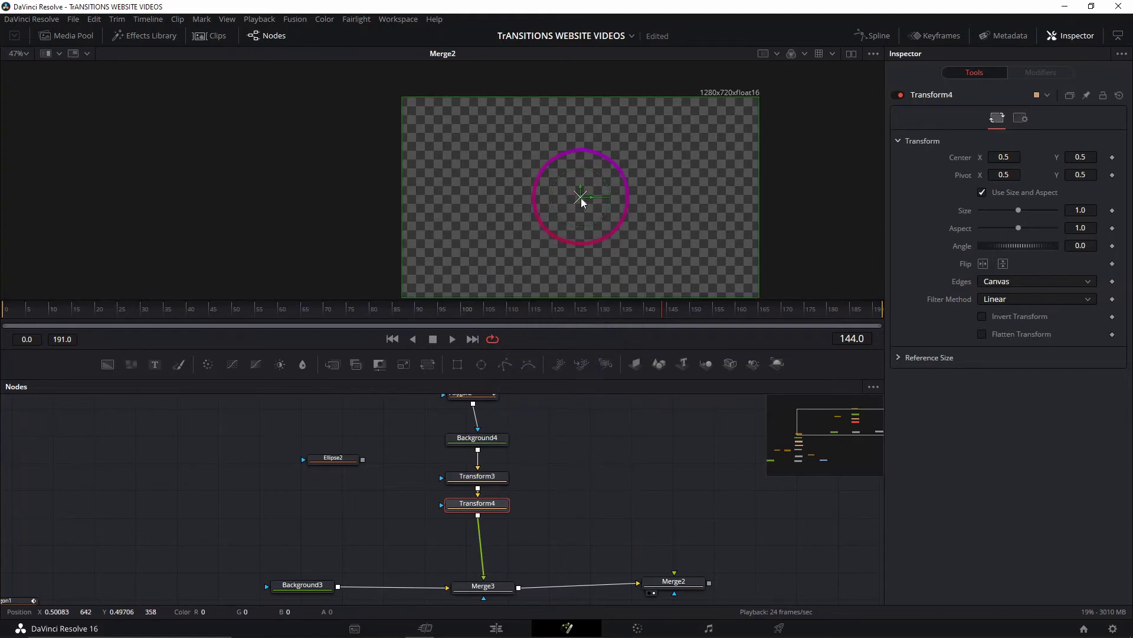
# - Move the Transform4 pivot down to the ring's lower edge, try shifting the ring's centre, and undo the trial move on Transform3
pyautogui.moveTo(581, 202); pyautogui.dragTo(585, 250)
pyautogui.moveTo(592, 204); pyautogui.dragTo(582, 240)
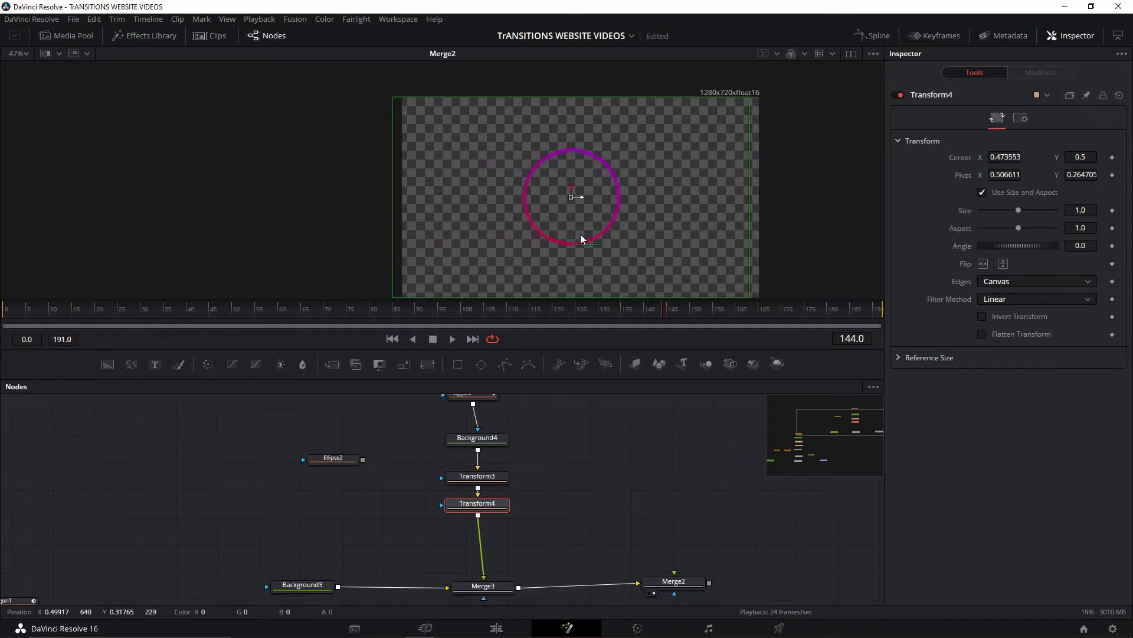
pyautogui.click(489, 483)
pyautogui.moveTo(583, 198)
pyautogui.mouseDown()
pyautogui.moveTo(535, 197)
pyautogui.moveTo(571, 204)
pyautogui.mouseUp()
pyautogui.hotkey('ctrl', 'z')
pyautogui.moveTo(501, 476); pyautogui.dragTo(499, 476)
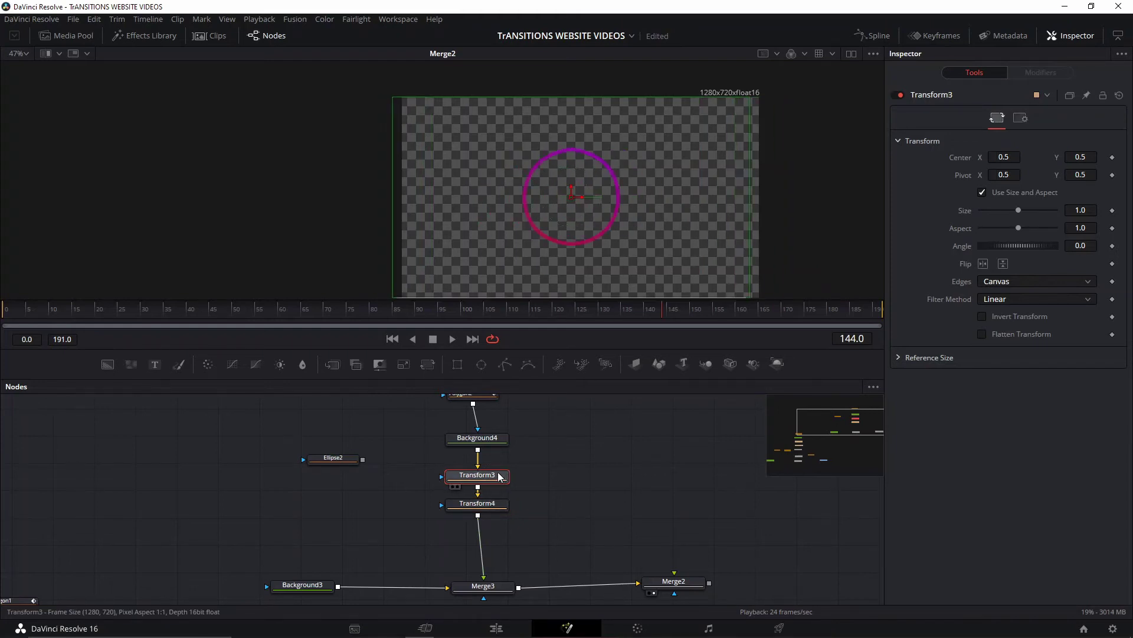
# - Try out the Transform4 angle around the lowered pivot and slide the ring back toward the middle of the frame
pyautogui.click(497, 508)
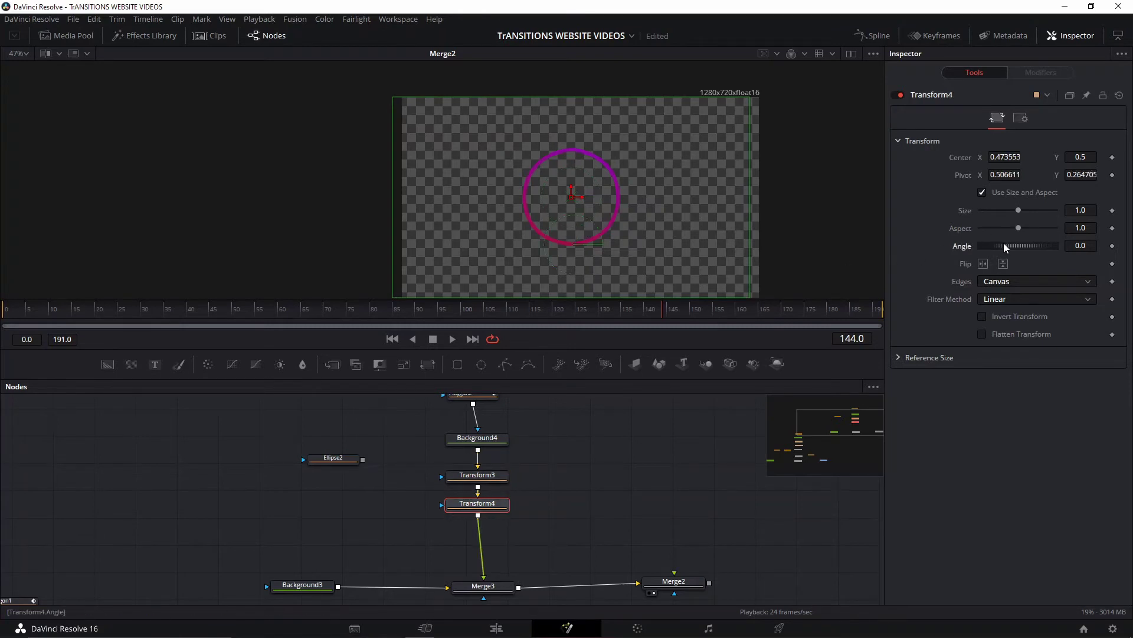
pyautogui.moveTo(1006, 246)
pyautogui.mouseDown()
pyautogui.moveTo(891, 250)
pyautogui.moveTo(1016, 233)
pyautogui.mouseUp()
pyautogui.click(1075, 181)
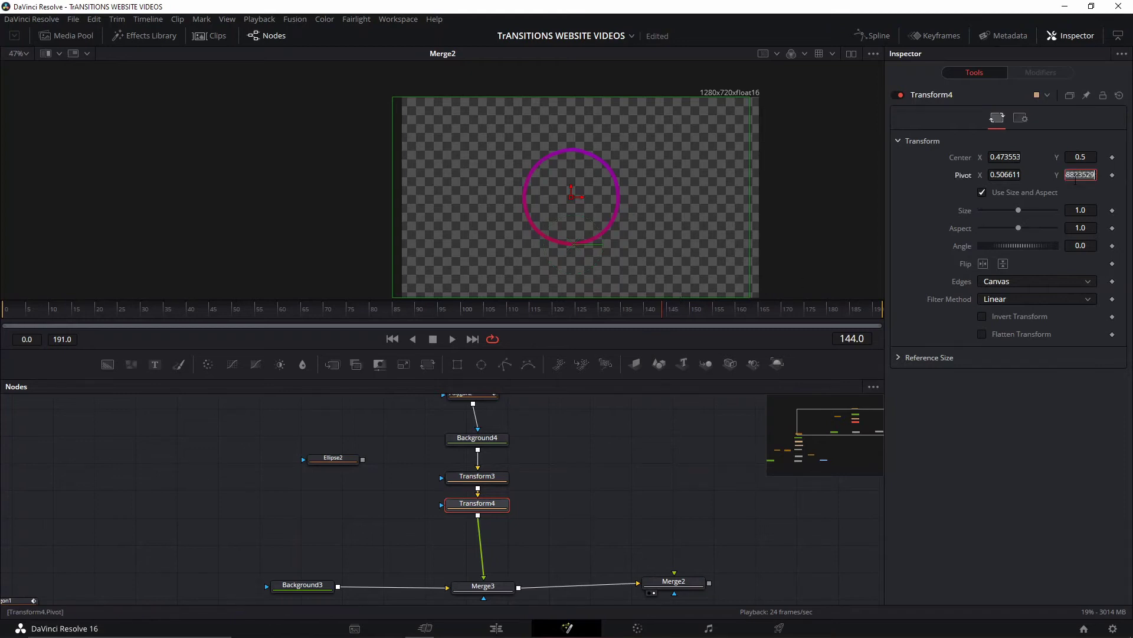
pyautogui.press('Return')
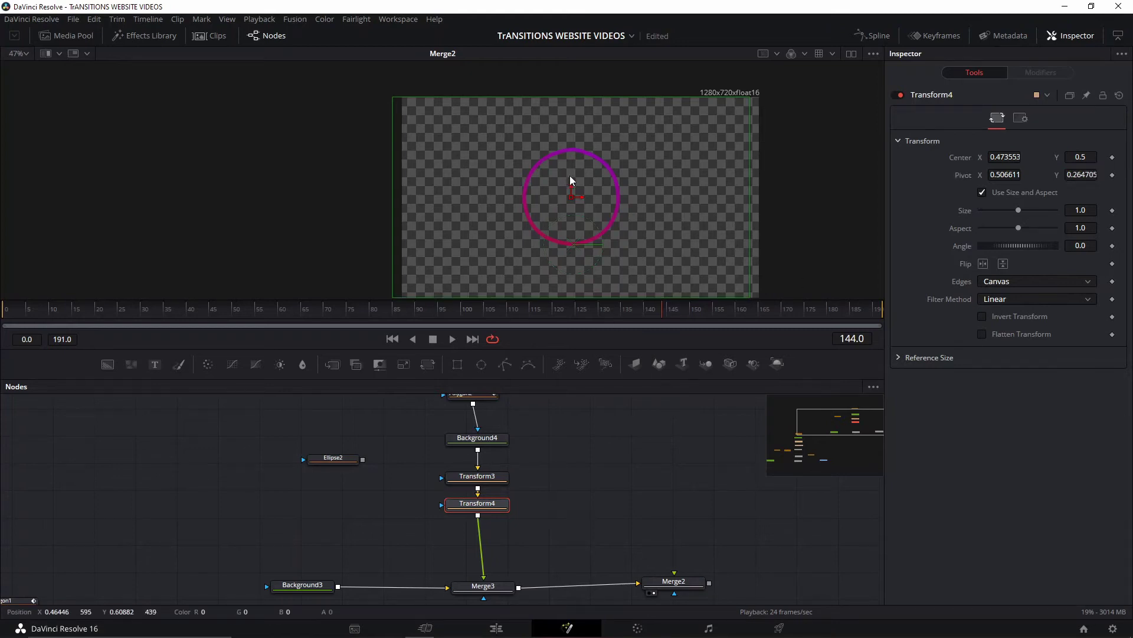
pyautogui.moveTo(581, 199); pyautogui.dragTo(595, 200)
# - Set both Pivot X and Center X of Transform4 to 0.5
pyautogui.doubleClick(1001, 175)
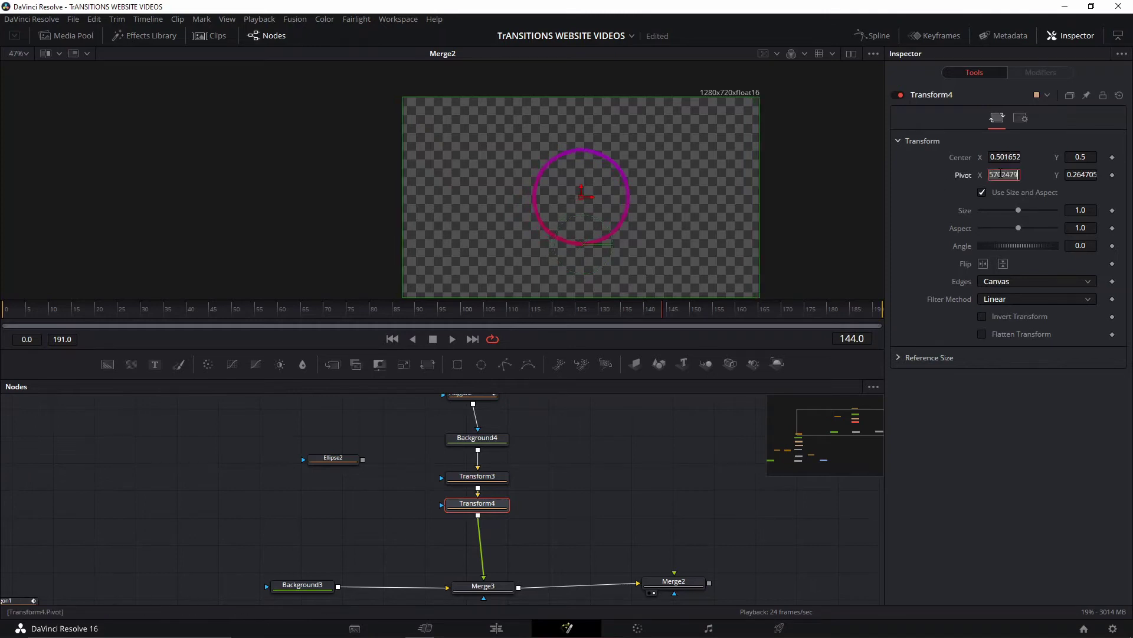
pyautogui.write('0.5')
pyautogui.press('Tab')
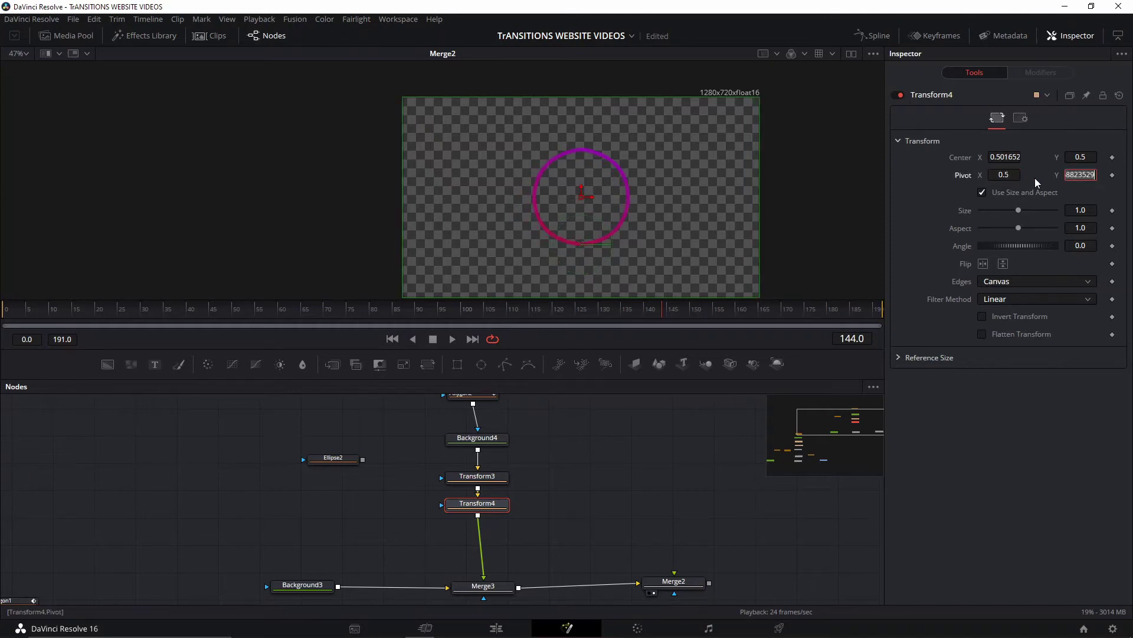
pyautogui.doubleClick(1004, 155)
pyautogui.write('0.5')
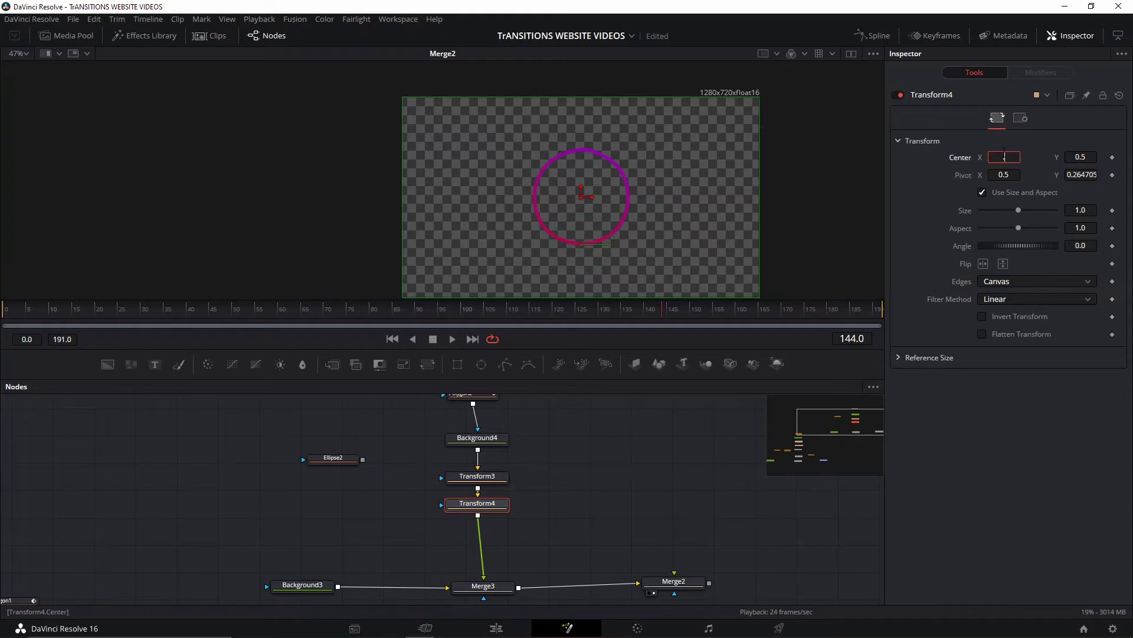
pyautogui.press('Tab')
pyautogui.press('Tab')
pyautogui.press('Tab')
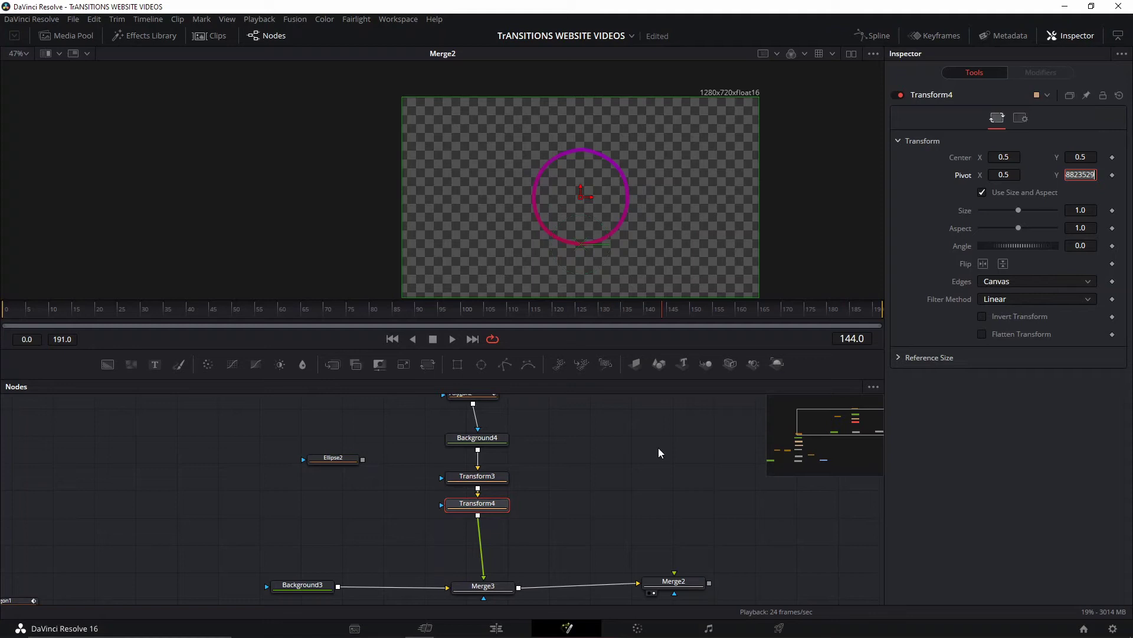
# - Set a shape animation keyframe on Polygon2 at frame 20
pyautogui.moveTo(152, 323); pyautogui.dragTo(51, 321)
pyautogui.moveTo(526, 419); pyautogui.dragTo(536, 443)
pyautogui.click(481, 419)
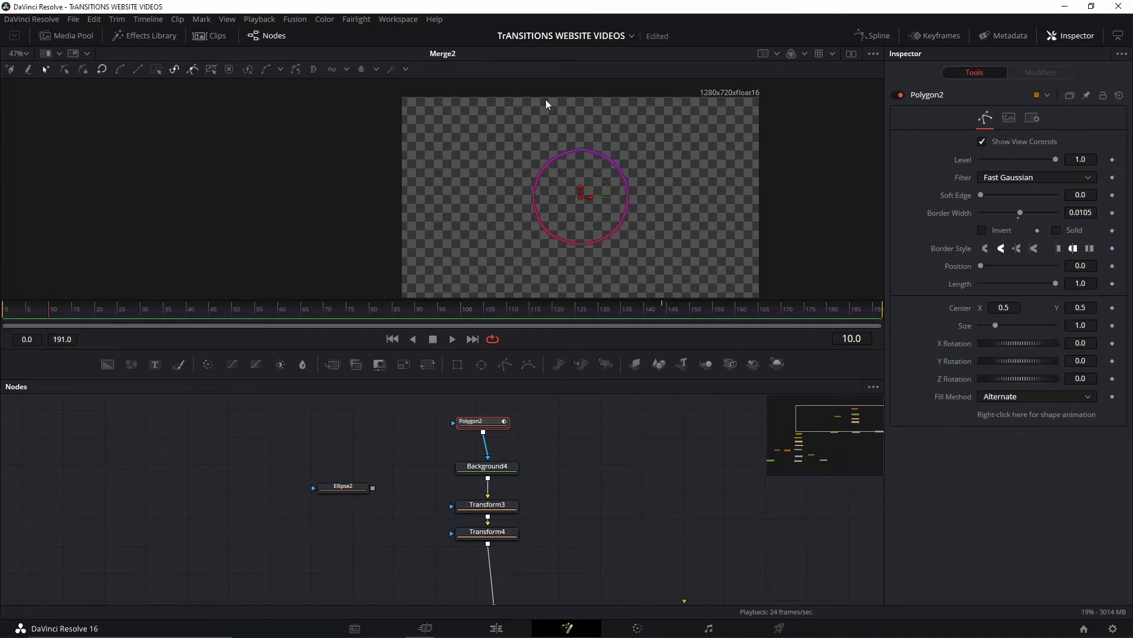
pyautogui.moveTo(572, 195); pyautogui.dragTo(552, 215)
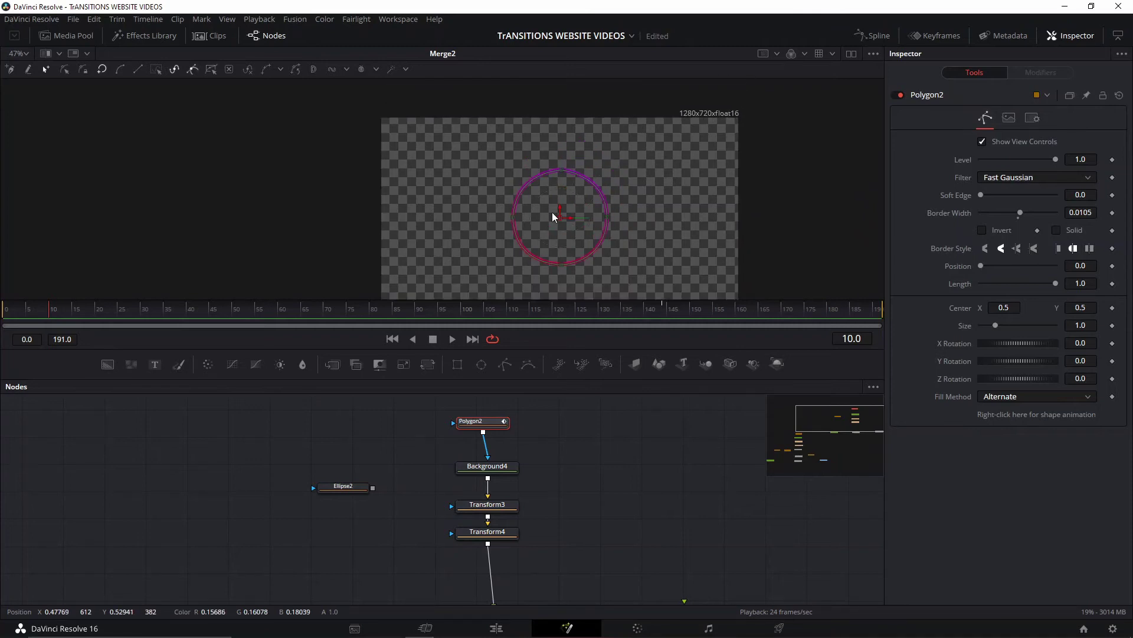
pyautogui.moveTo(49, 315); pyautogui.dragTo(119, 321)
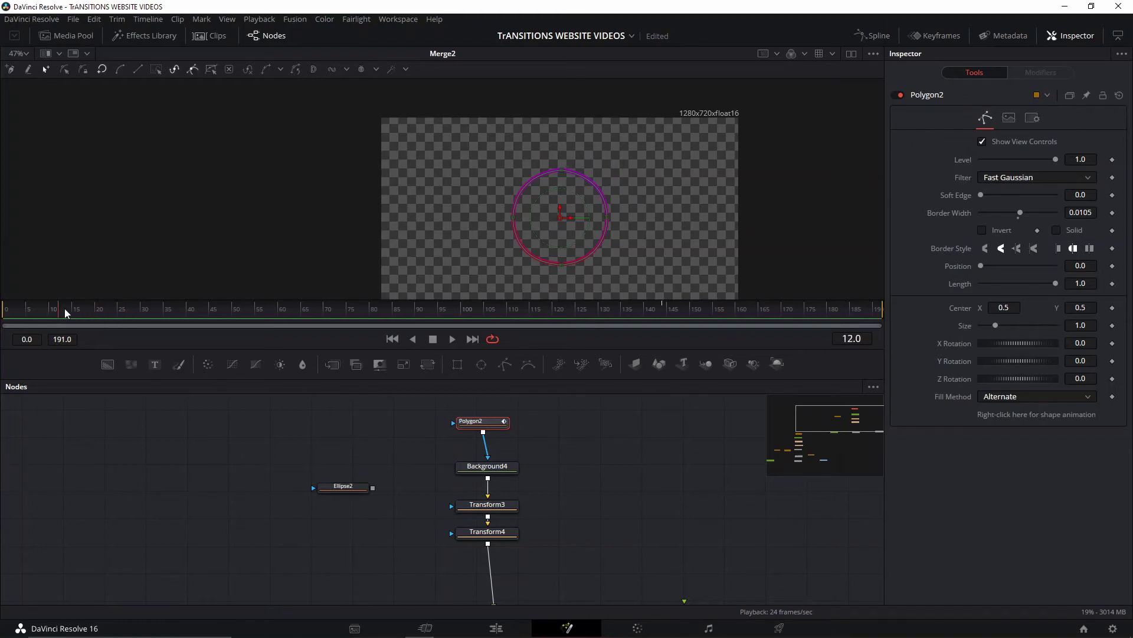
pyautogui.moveTo(100, 316); pyautogui.dragTo(97, 316)
pyautogui.rightClick(1017, 419)
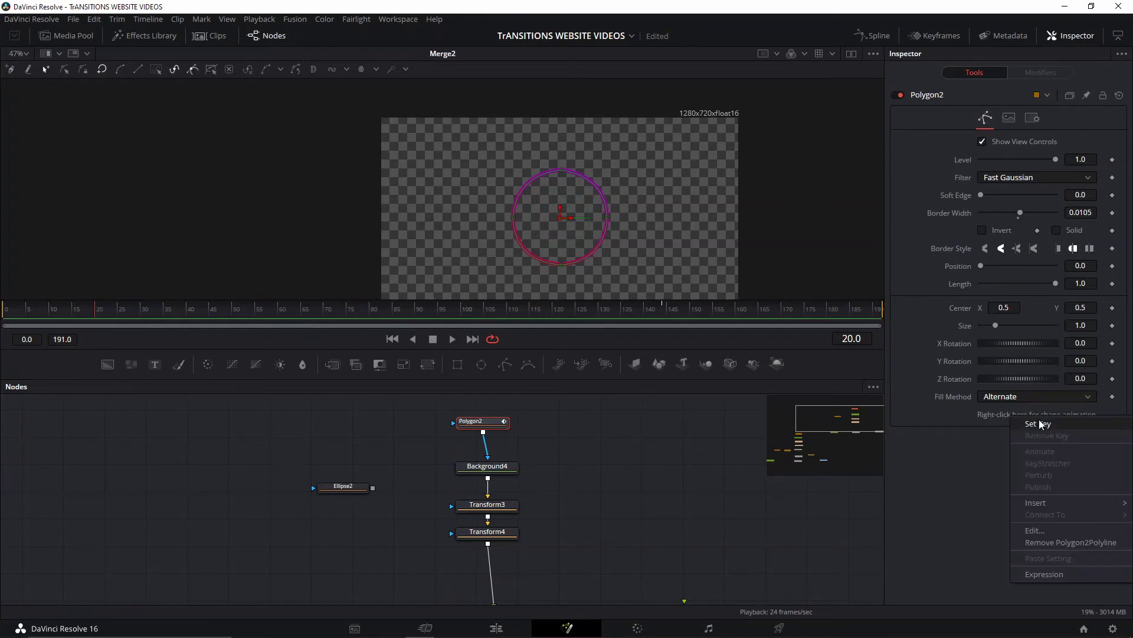
pyautogui.click(1041, 424)
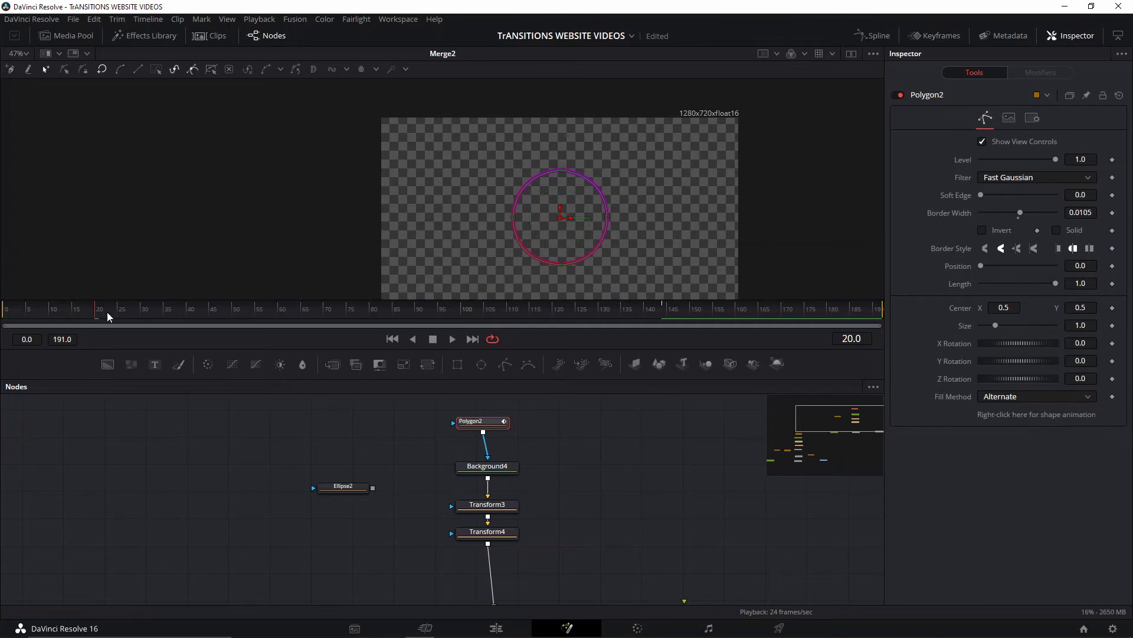
# - At frame 28, add an unconnected Rectangle mask node beside Polygon2 and narrow its width to about 0.31 around the ring
pyautogui.click(131, 320)
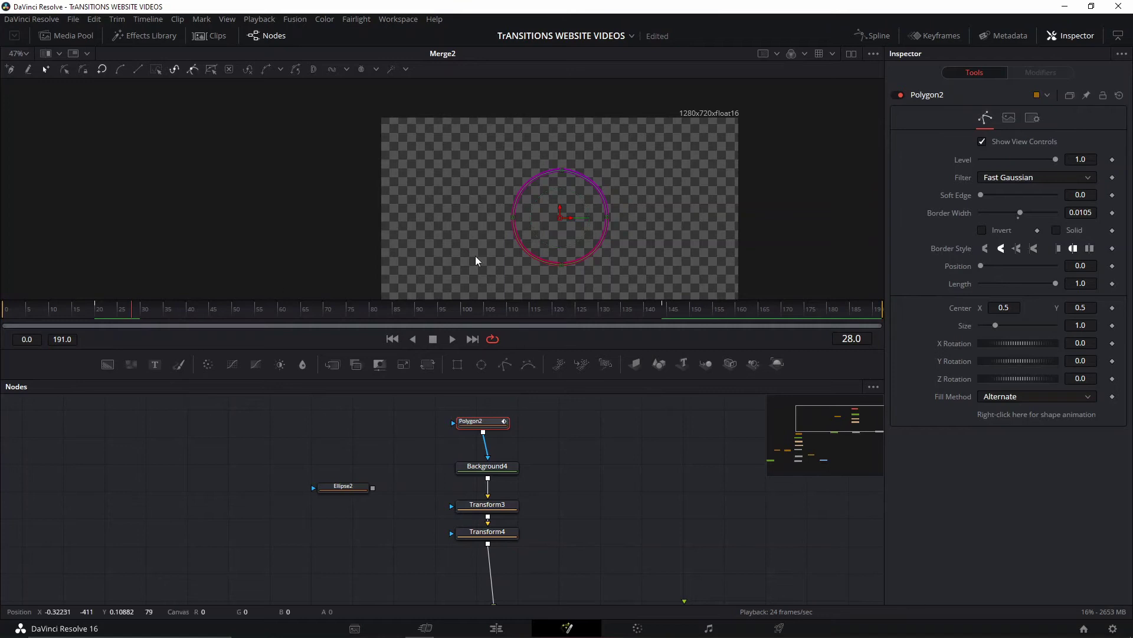
pyautogui.scroll(5, 539, 197)
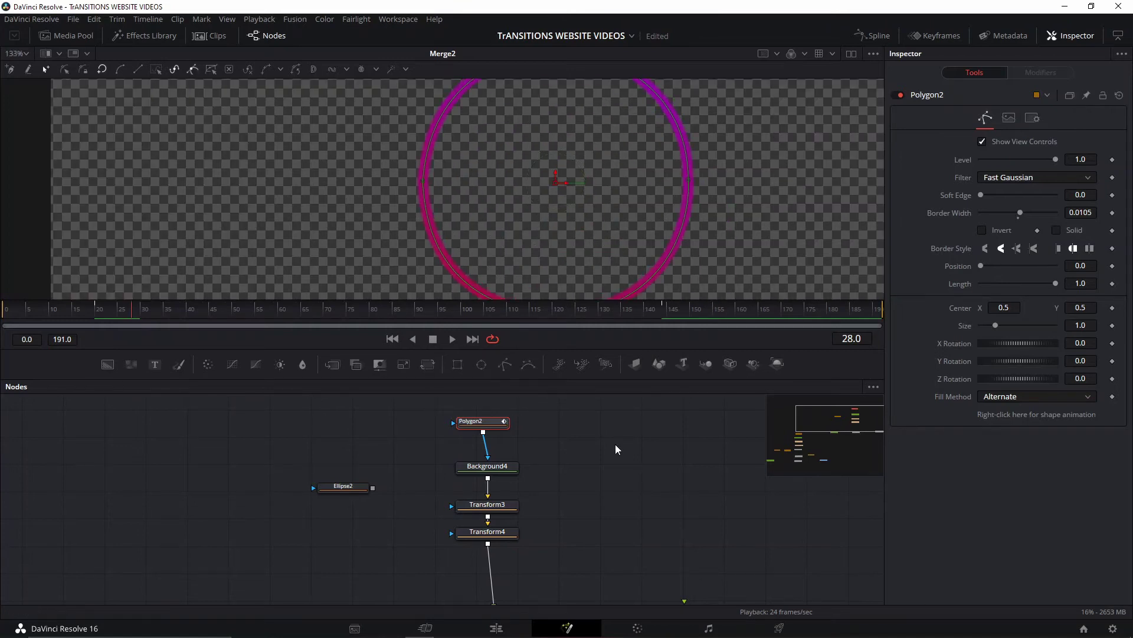
pyautogui.moveTo(457, 364); pyautogui.dragTo(587, 451)
pyautogui.scroll(-2, 660, 166)
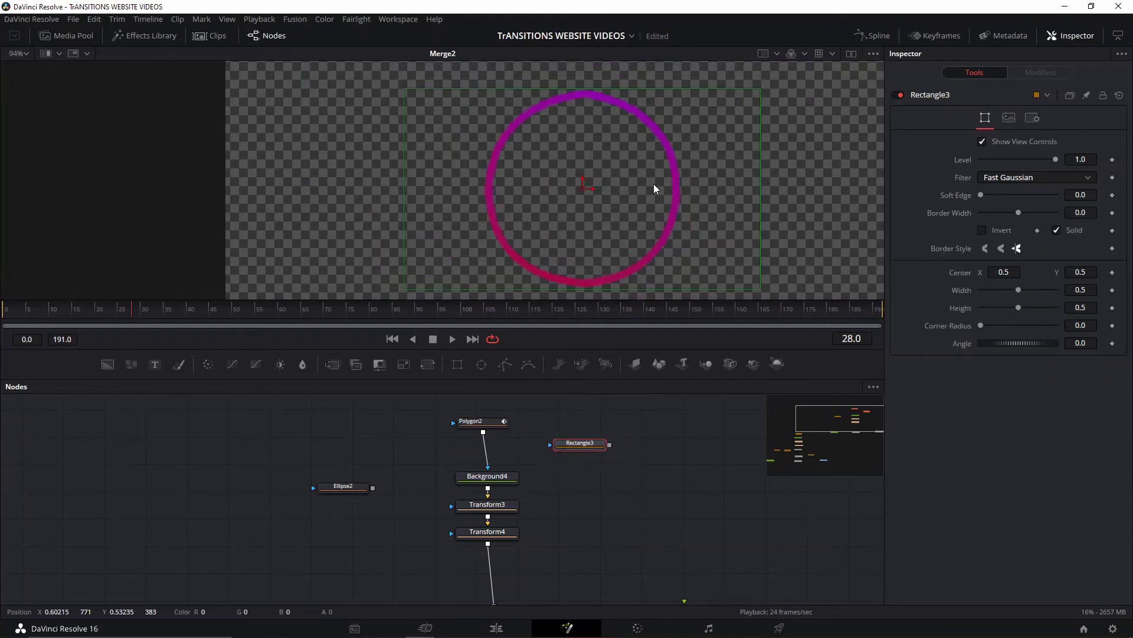
pyautogui.moveTo(757, 197); pyautogui.dragTo(692, 192)
pyautogui.scroll(-2, 693, 192)
pyautogui.scroll(2, 692, 189)
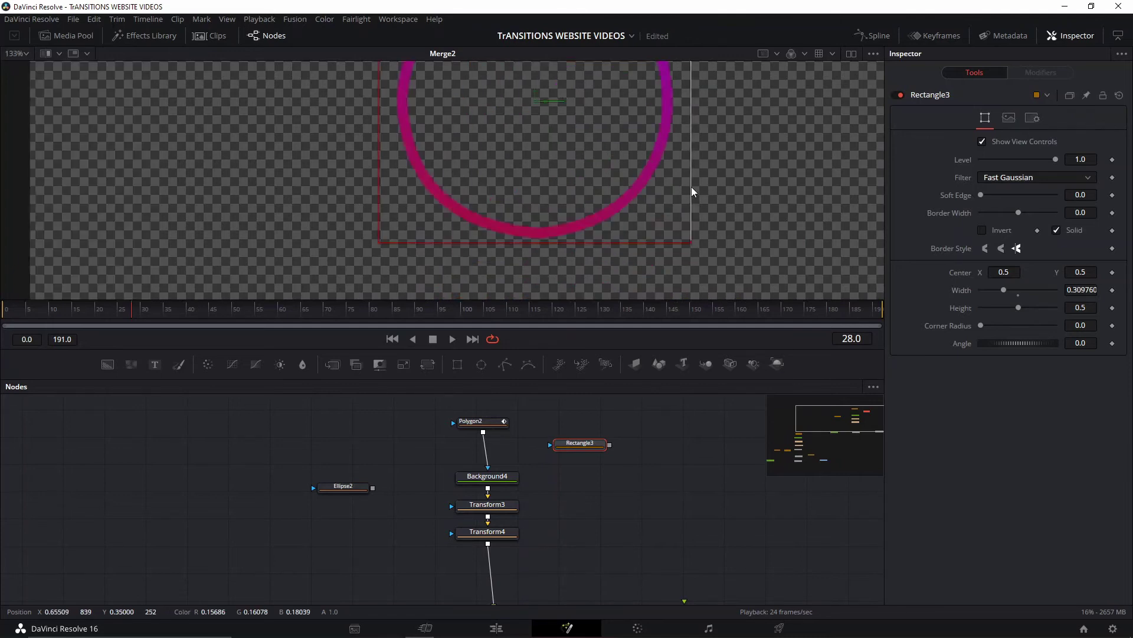
pyautogui.scroll(-2, 678, 195)
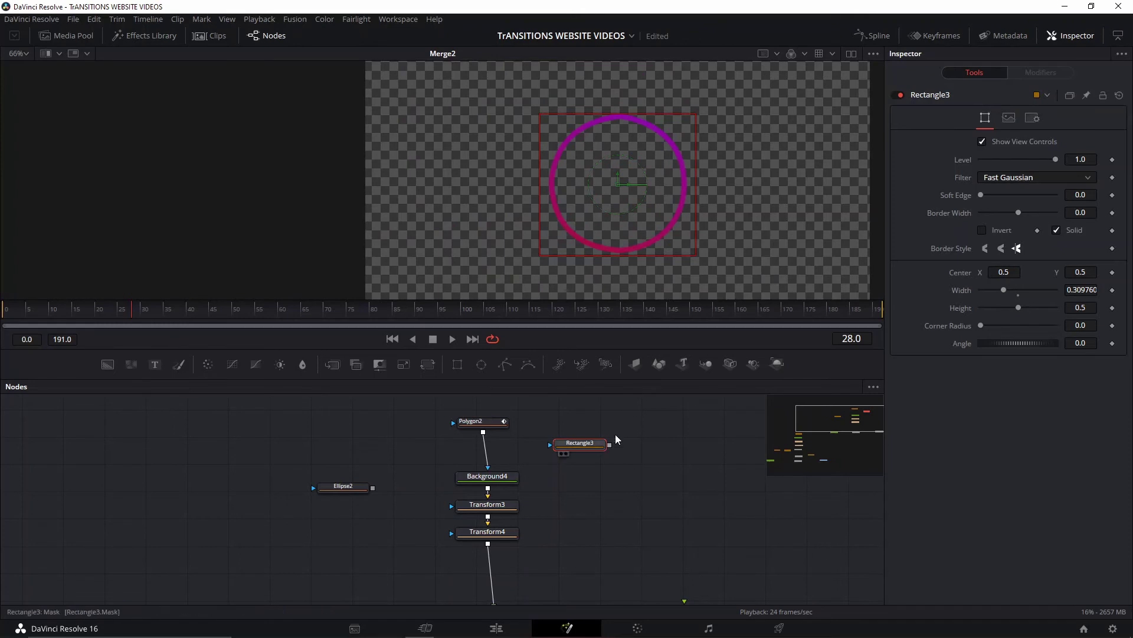
# - Rotate Rectangle3 to 45 degrees and adjust its width to about 0.285 so it forms a diamond guide around the ring
pyautogui.moveTo(1037, 346); pyautogui.dragTo(1022, 350)
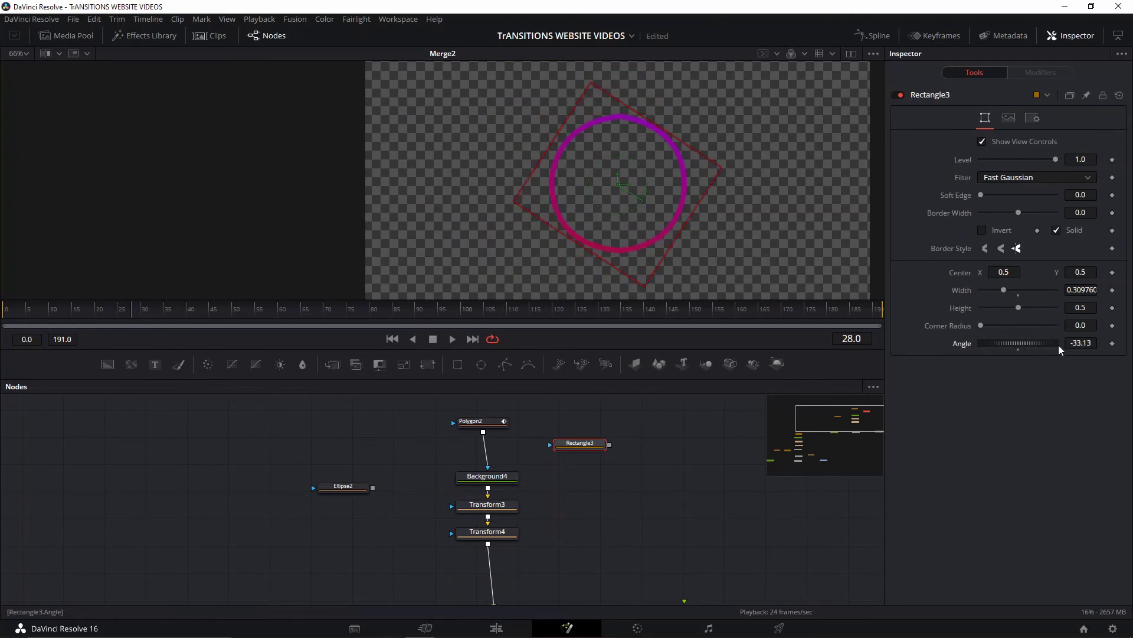
pyautogui.doubleClick(1080, 343)
pyautogui.write('90')
pyautogui.press('Tab')
pyautogui.click(1099, 342)
pyautogui.click(1087, 342)
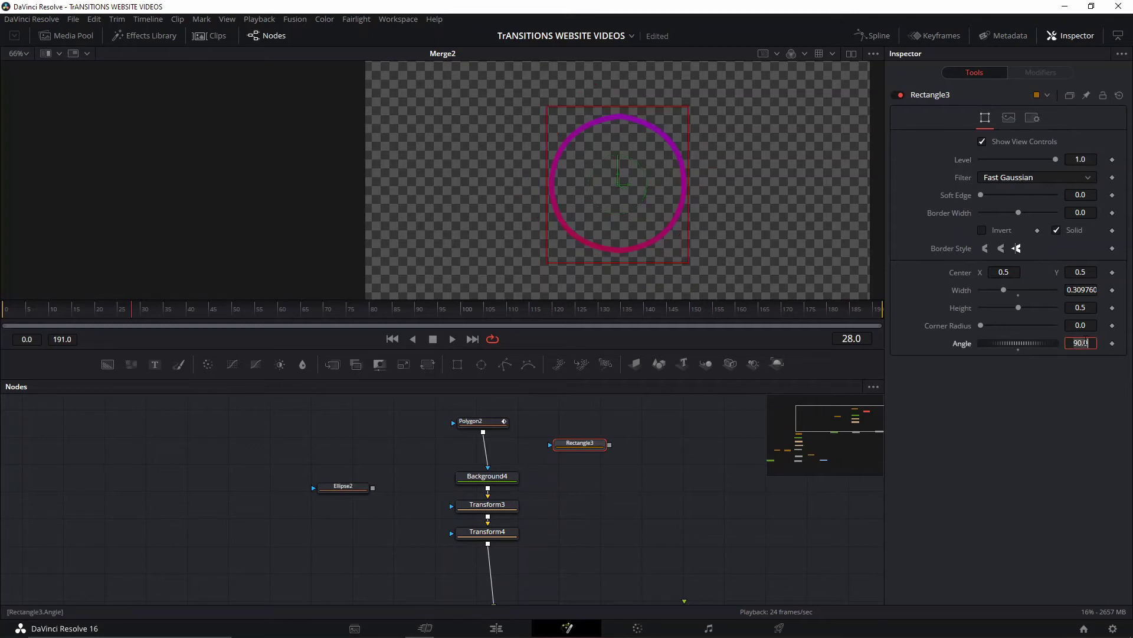
pyautogui.press('Tab')
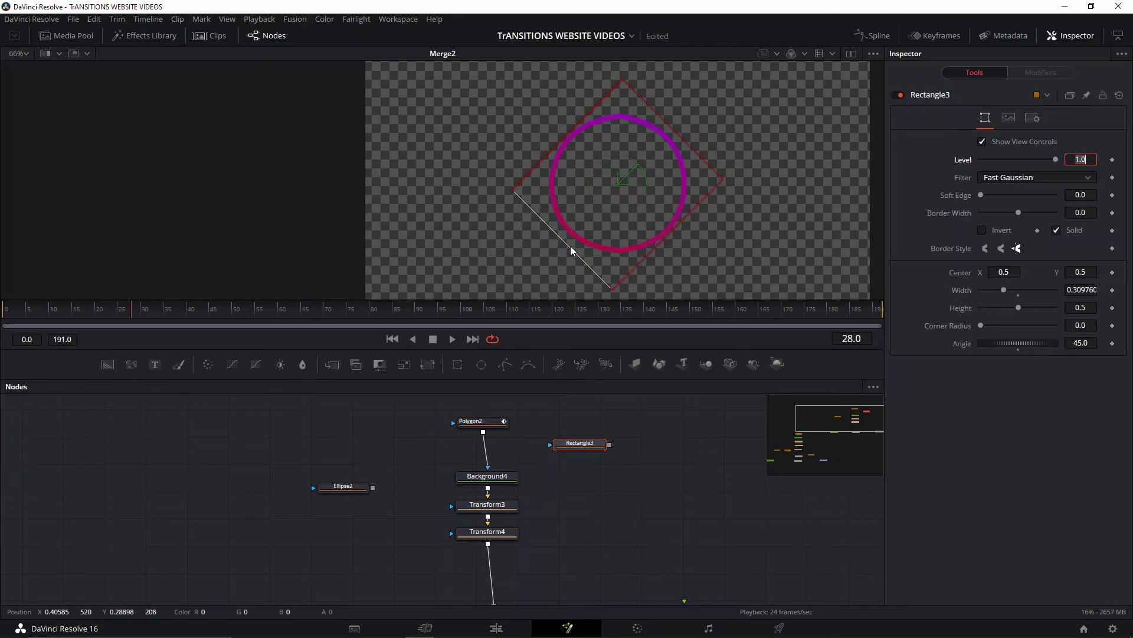
pyautogui.moveTo(572, 251); pyautogui.dragTo(579, 245)
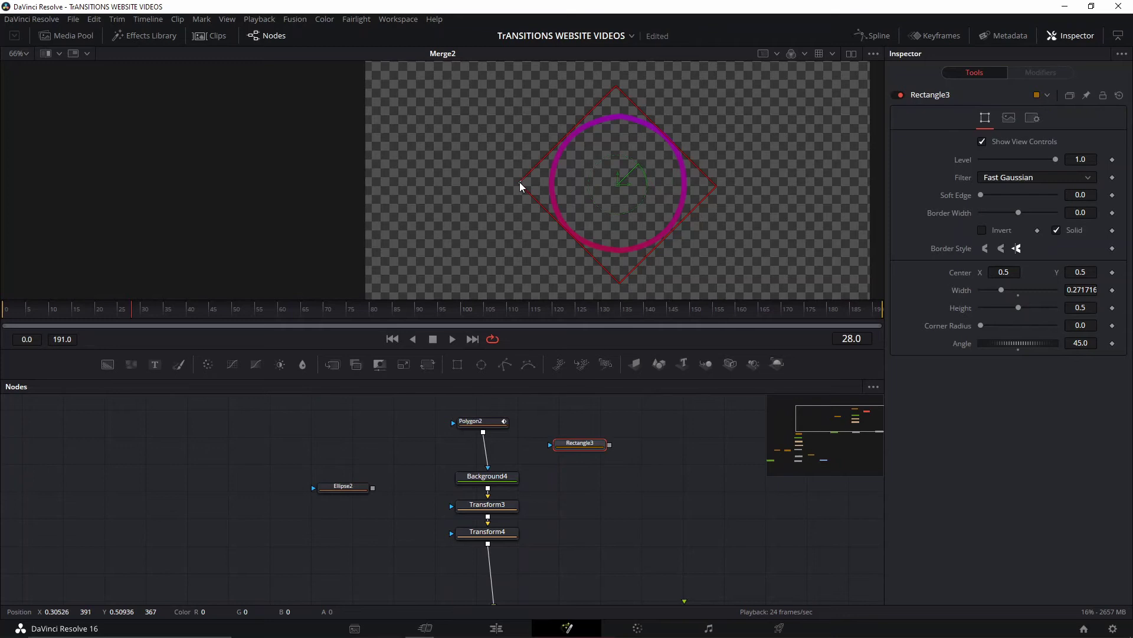
pyautogui.moveTo(534, 203); pyautogui.dragTo(538, 215)
# - Select Polygon2 together with Rectangle3 and open the Polygon2 settings so its outline can be edited over the diamond guide
pyautogui.click(206, 313)
pyautogui.moveTo(166, 326); pyautogui.dragTo(163, 325)
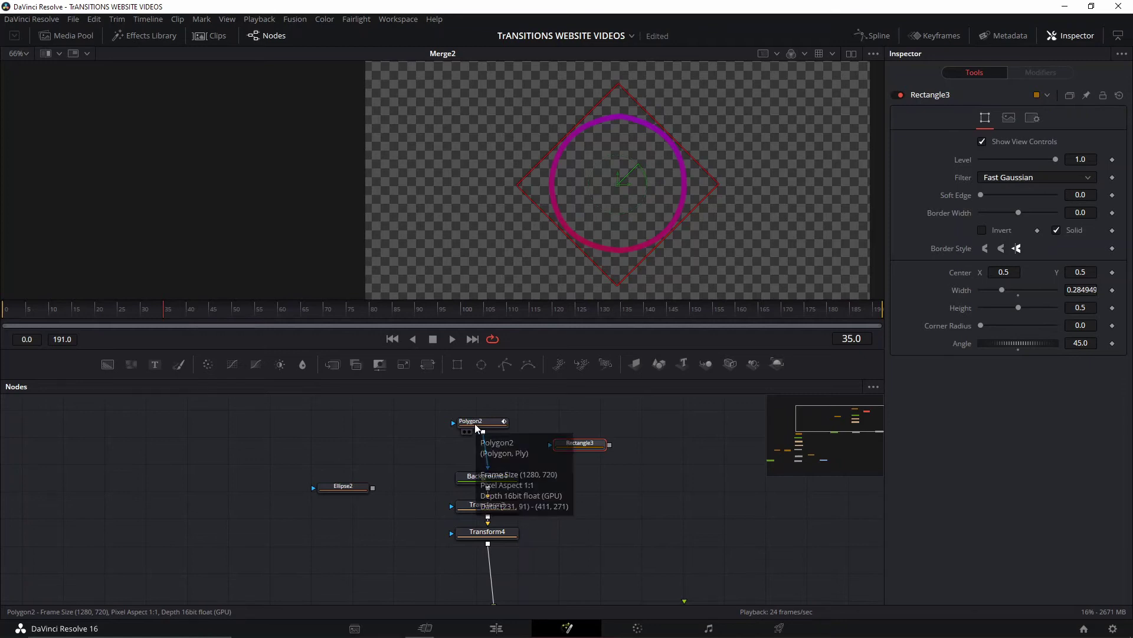
pyautogui.keyDown('ctrl'); pyautogui.click(482, 426); pyautogui.keyUp('ctrl')
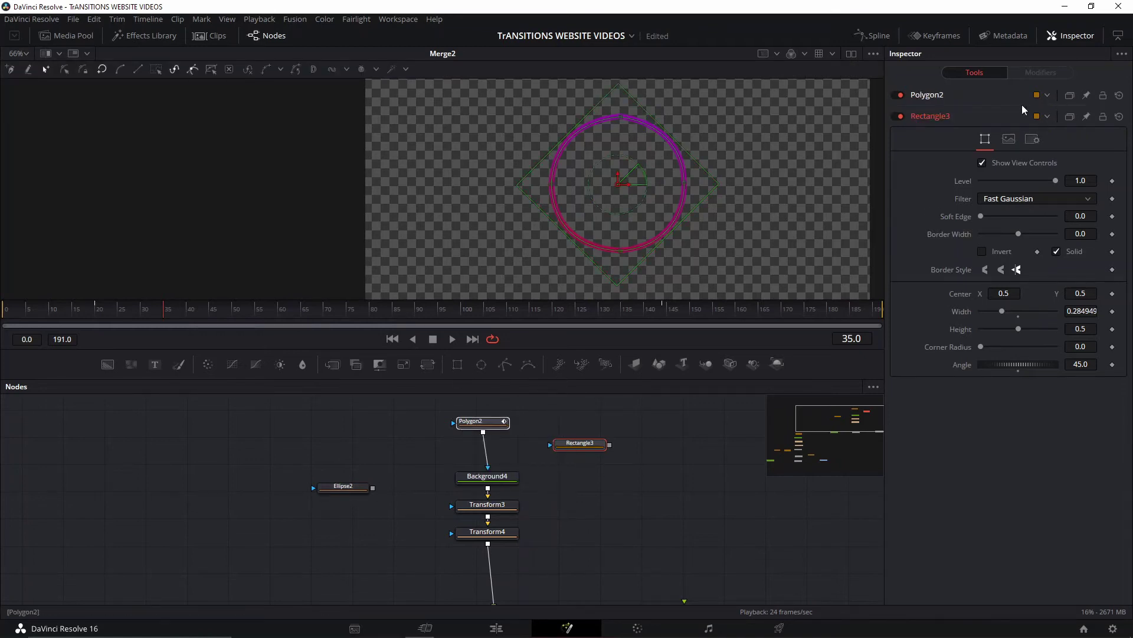
pyautogui.click(941, 98)
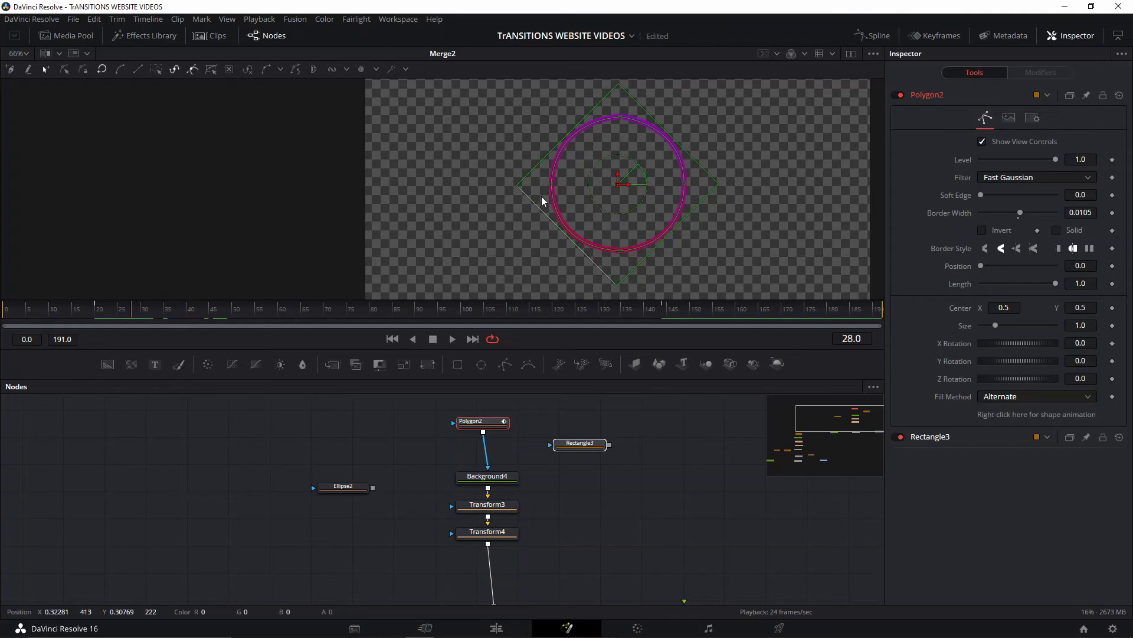
# - At frame 28, move Polygon2's left, right and top points to the diamond's corners and its bottom point to the diamond's centre
pyautogui.moveTo(553, 183); pyautogui.dragTo(519, 185)
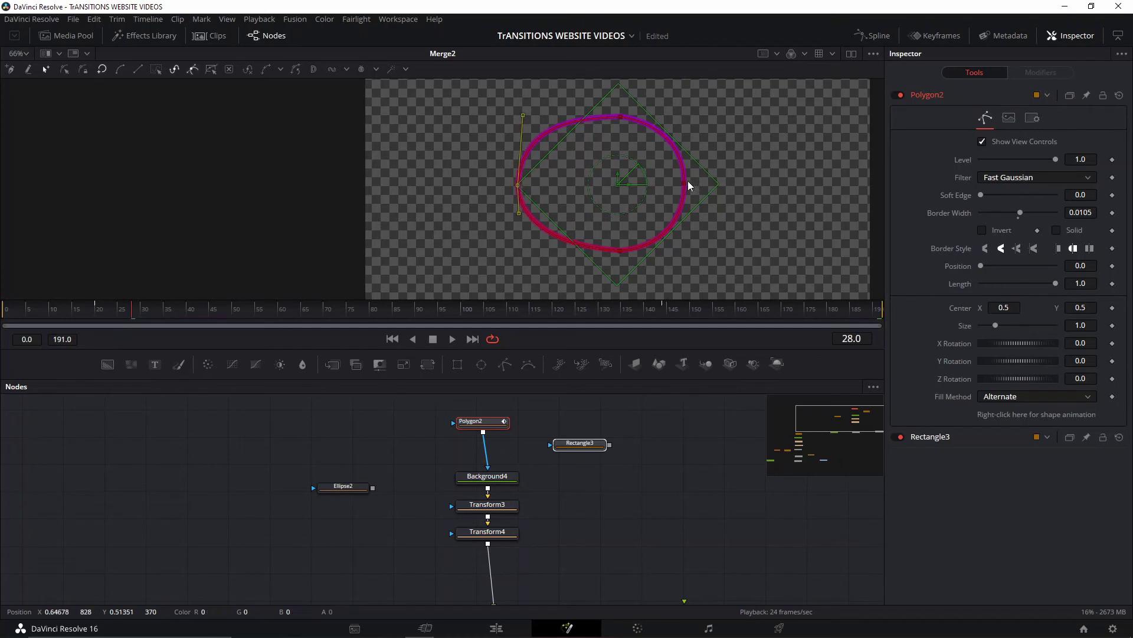
pyautogui.moveTo(683, 185); pyautogui.dragTo(717, 185)
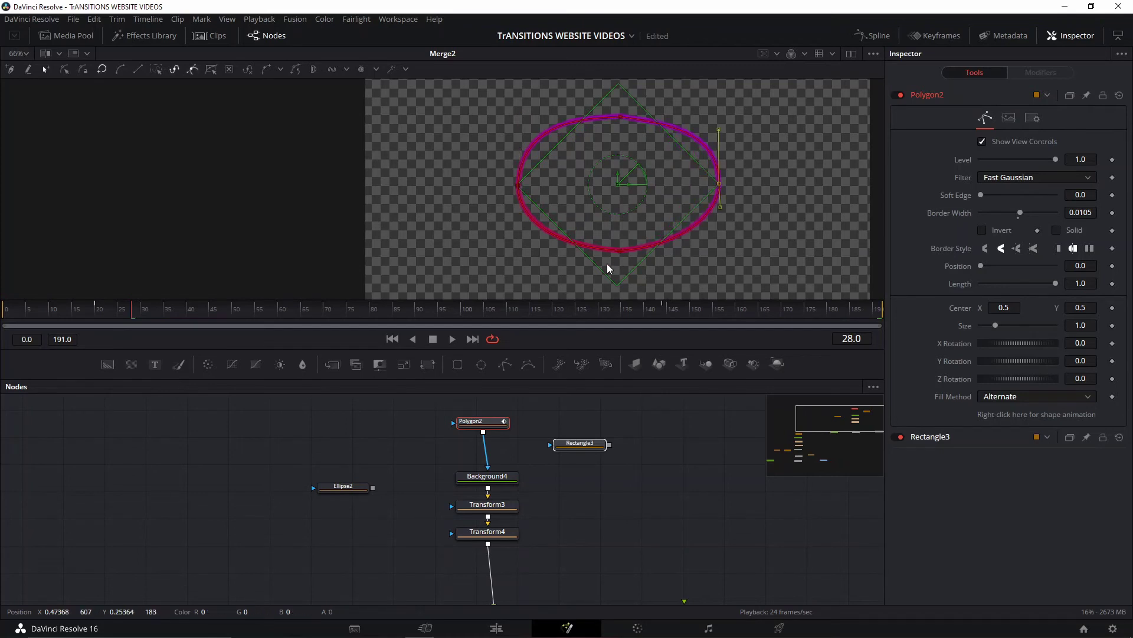
pyautogui.moveTo(619, 252); pyautogui.dragTo(620, 185)
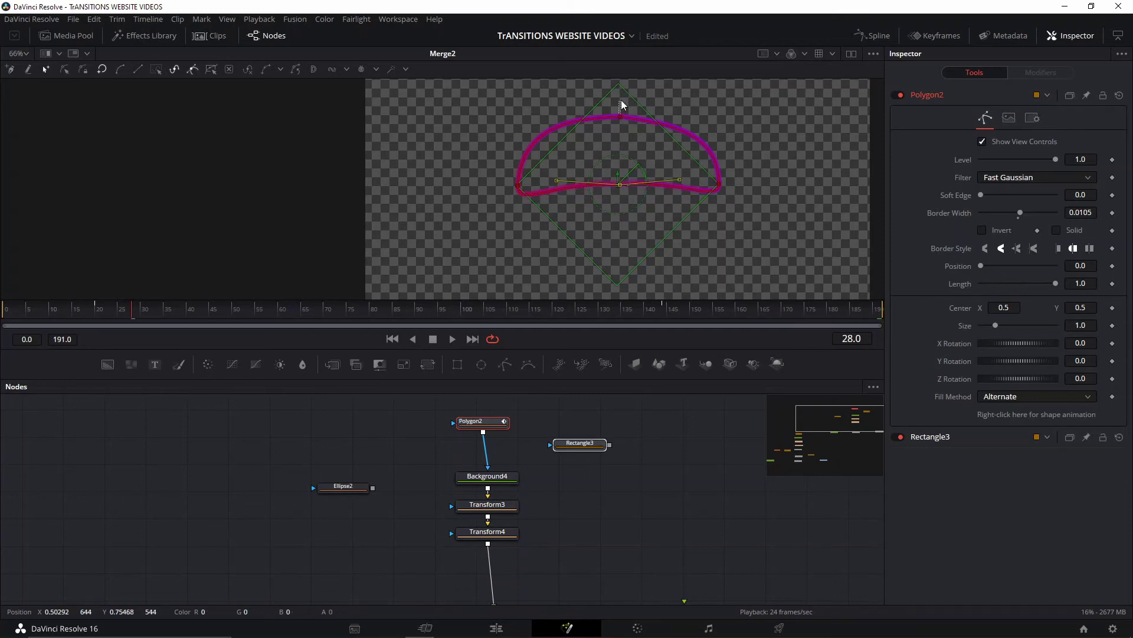
pyautogui.moveTo(620, 114); pyautogui.dragTo(616, 83)
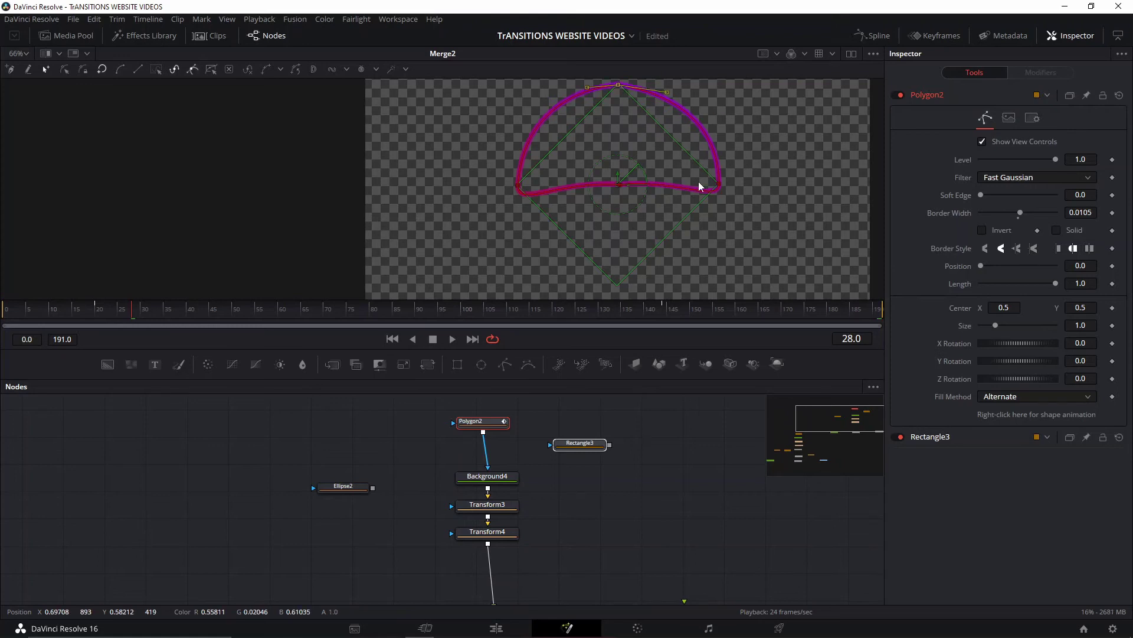
pyautogui.moveTo(661, 141); pyautogui.dragTo(668, 176)
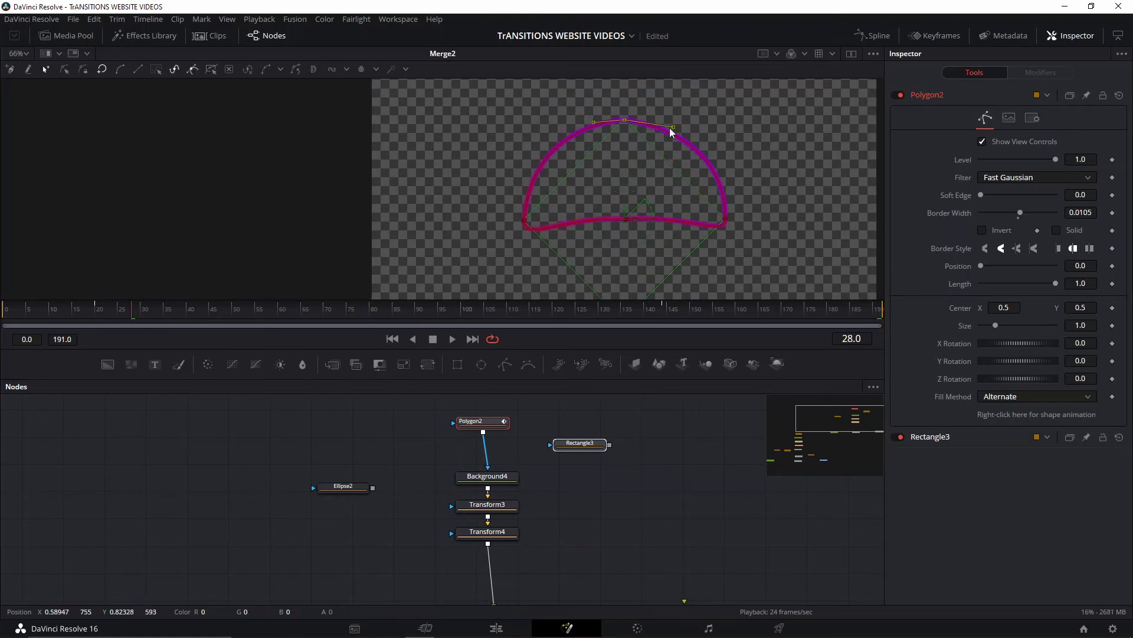
# - At frame 28, adjust the curve handles of Polygon2's top, left and right points so its two upper edges run straight along the diamond guide
pyautogui.moveTo(674, 126); pyautogui.dragTo(647, 151)
pyautogui.moveTo(593, 122); pyautogui.dragTo(596, 154)
pyautogui.click(524, 222)
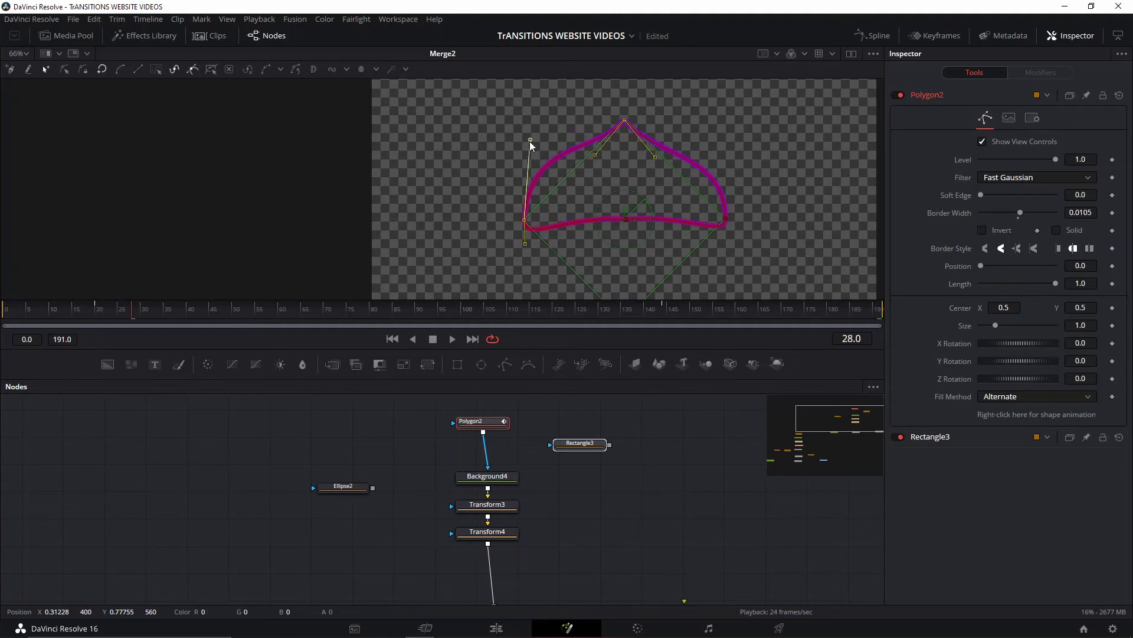
pyautogui.moveTo(529, 142); pyautogui.dragTo(566, 174)
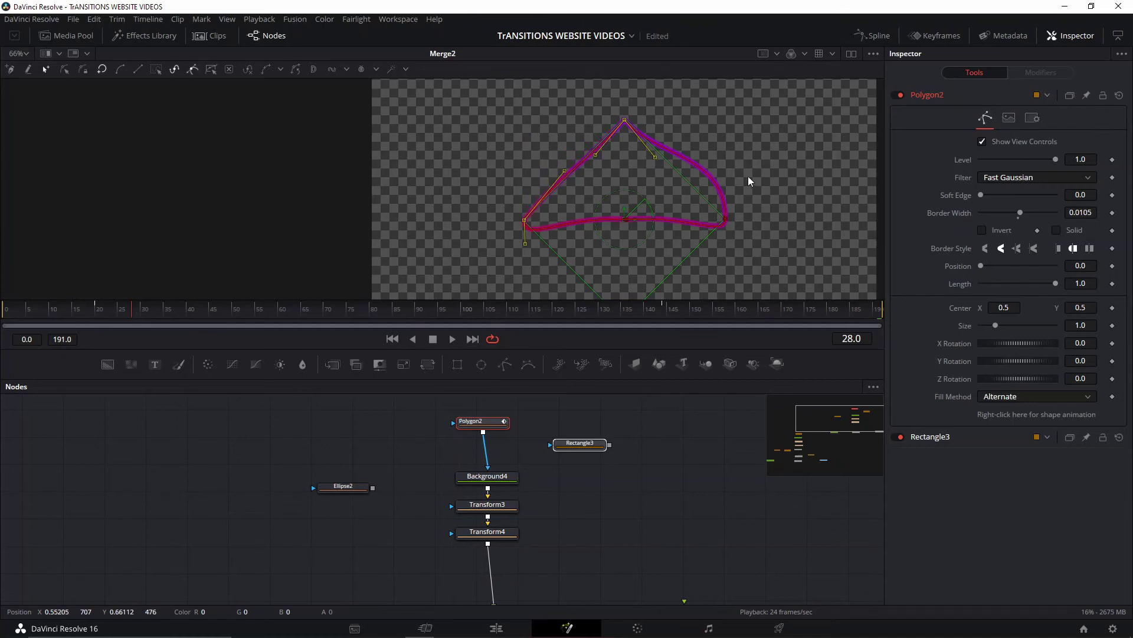
pyautogui.click(725, 219)
pyautogui.moveTo(726, 151); pyautogui.dragTo(678, 173)
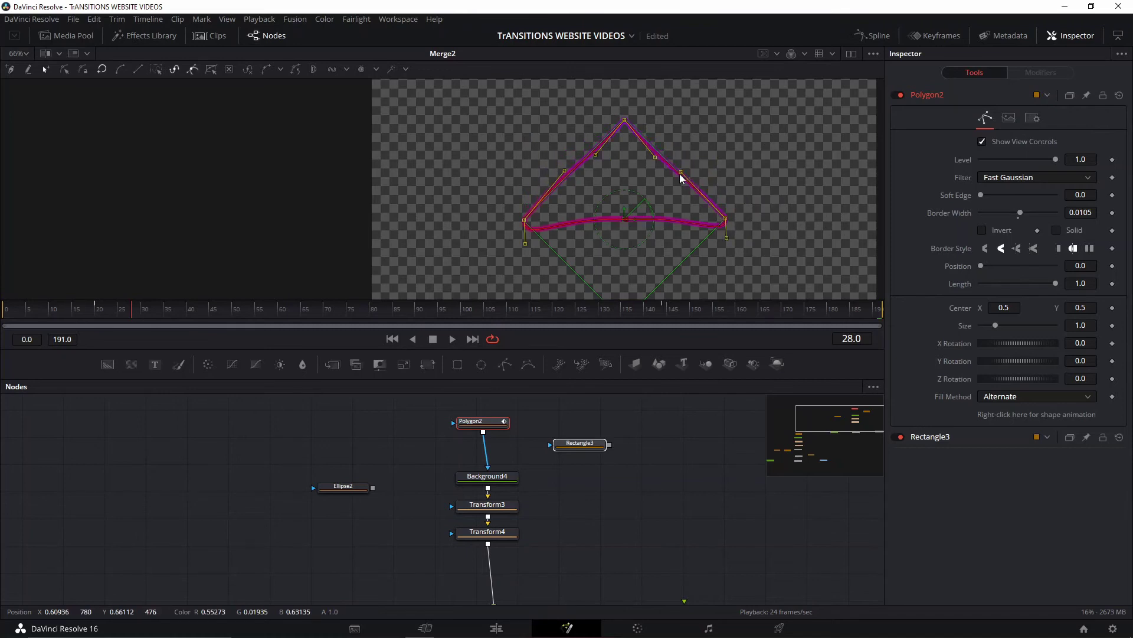
pyautogui.click(656, 155)
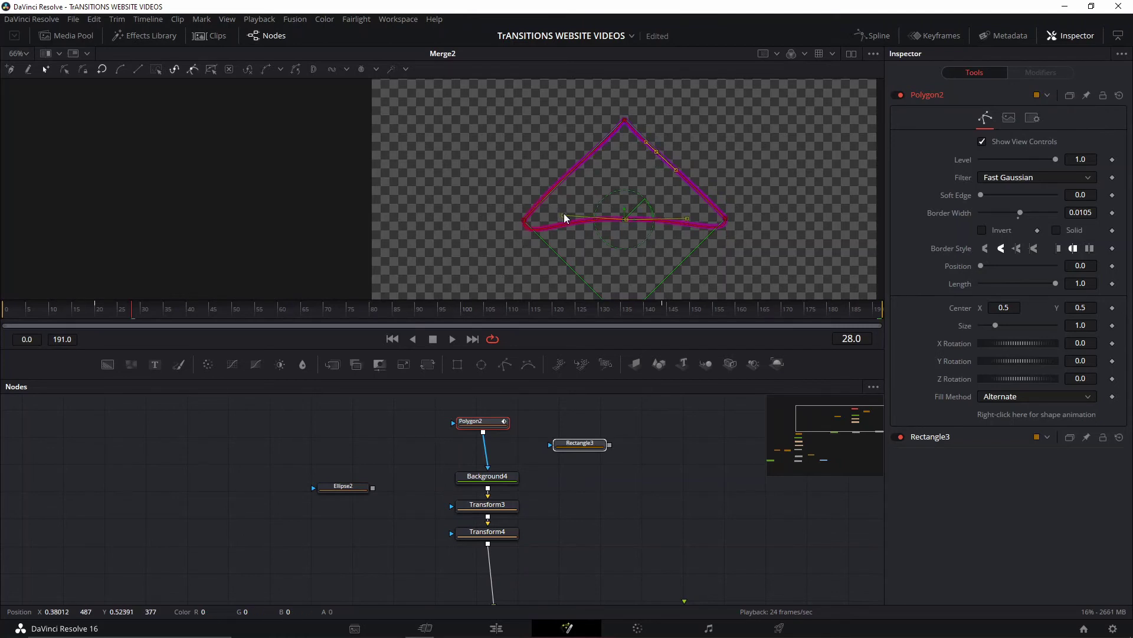
# - Align the curve handles along Polygon2's lower edge so it runs straight between the left and right corners, completing a triangle
pyautogui.moveTo(565, 215); pyautogui.dragTo(563, 255)
pyautogui.moveTo(553, 227); pyautogui.dragTo(554, 220)
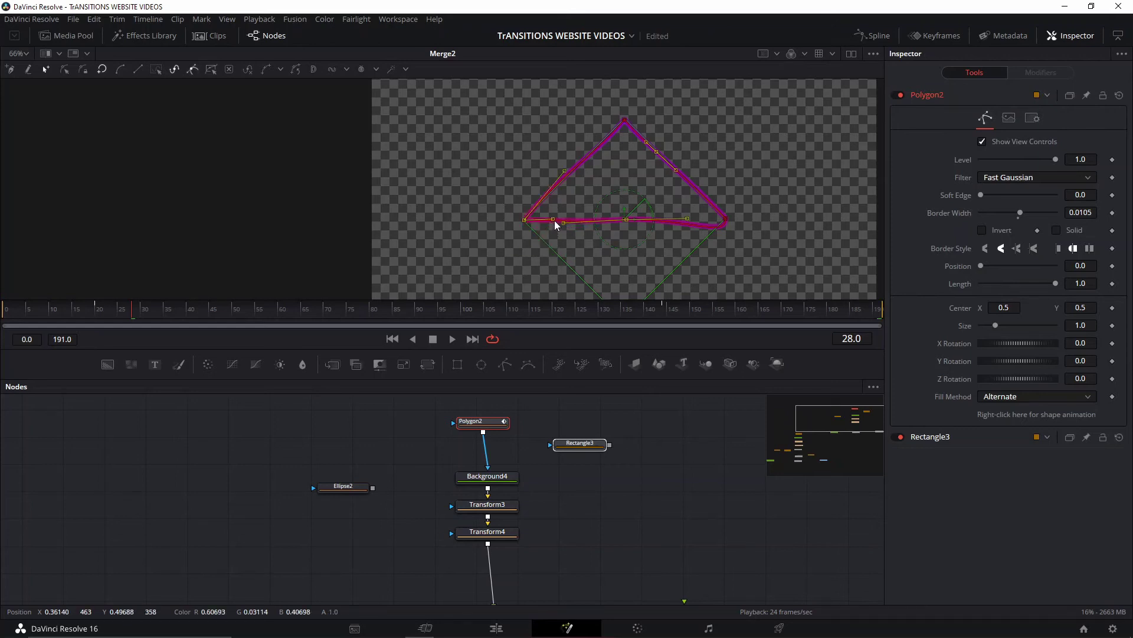
pyautogui.moveTo(718, 236); pyautogui.dragTo(688, 224)
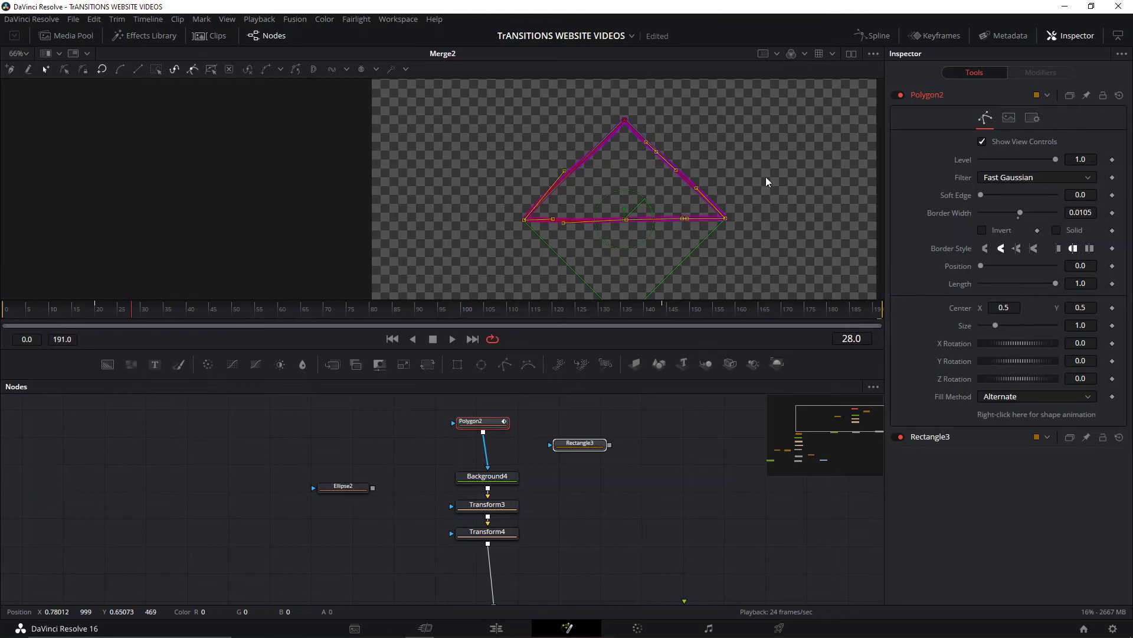
# - Play the animation from frame 20 with no node selected to check the ring's morph into the triangle
pyautogui.moveTo(155, 309); pyautogui.dragTo(96, 312)
pyautogui.press('space')
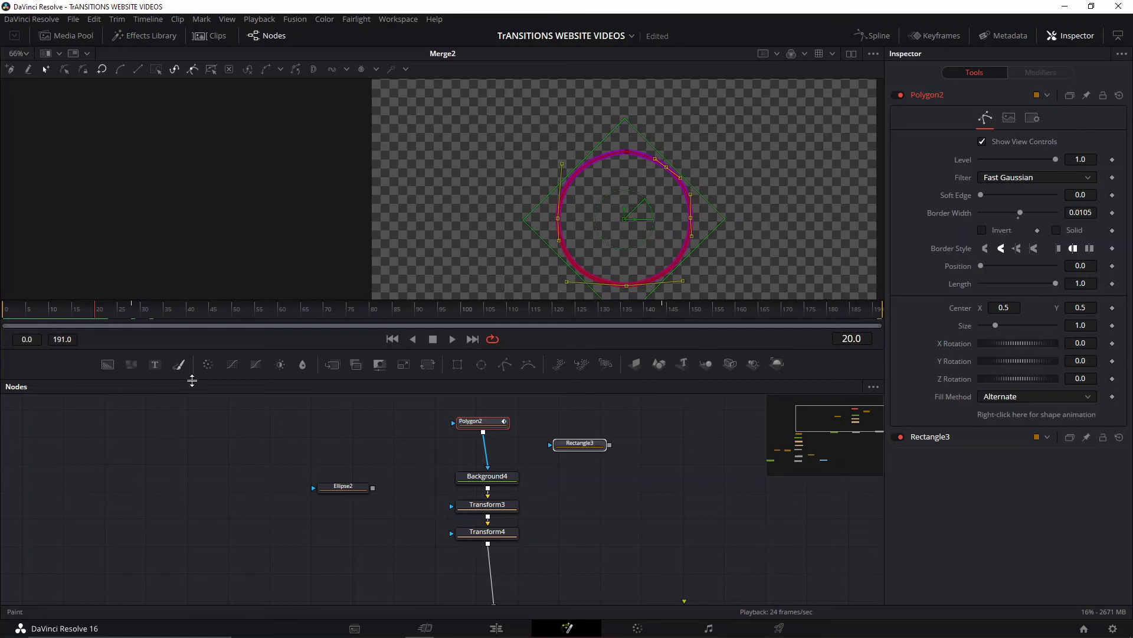
pyautogui.click(402, 433)
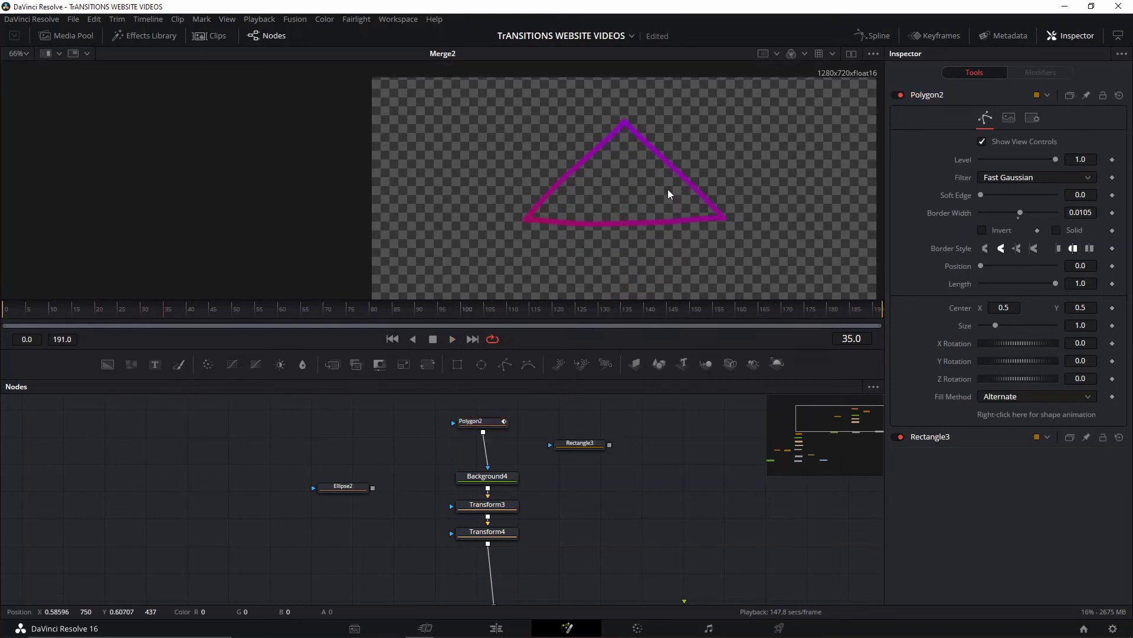
pyautogui.press('space')
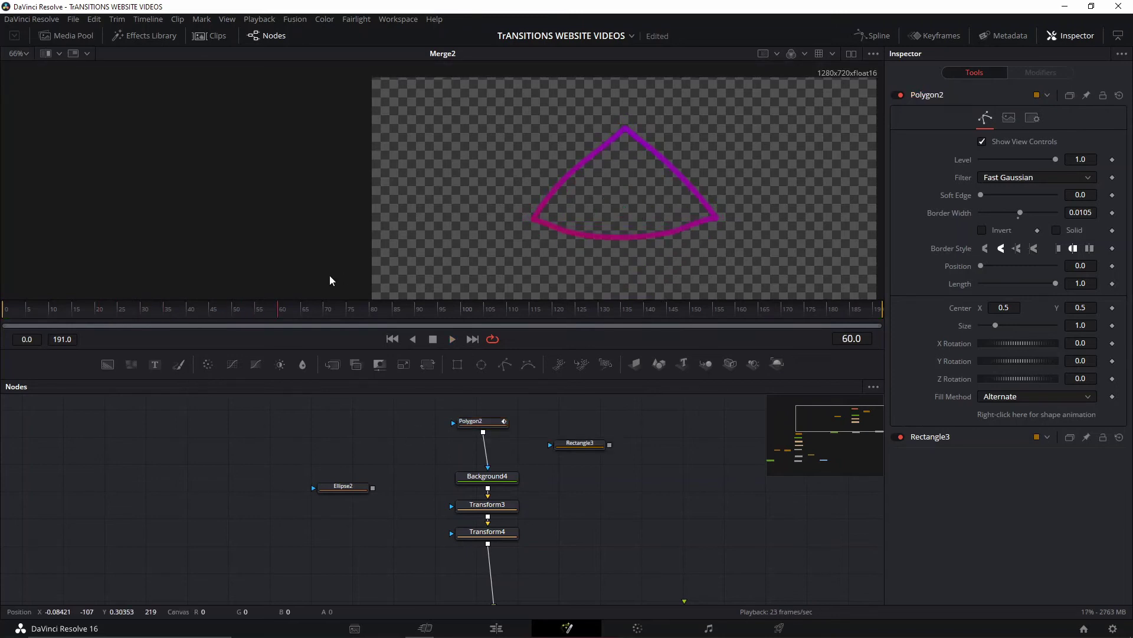
# - Select Polygon2 and review its shape from frame 20 through 28 to 144 to check how long the morph back to the ring takes
pyautogui.click(474, 427)
pyautogui.moveTo(122, 310)
pyautogui.mouseDown()
pyautogui.moveTo(93, 309)
pyautogui.moveTo(135, 320)
pyautogui.mouseUp()
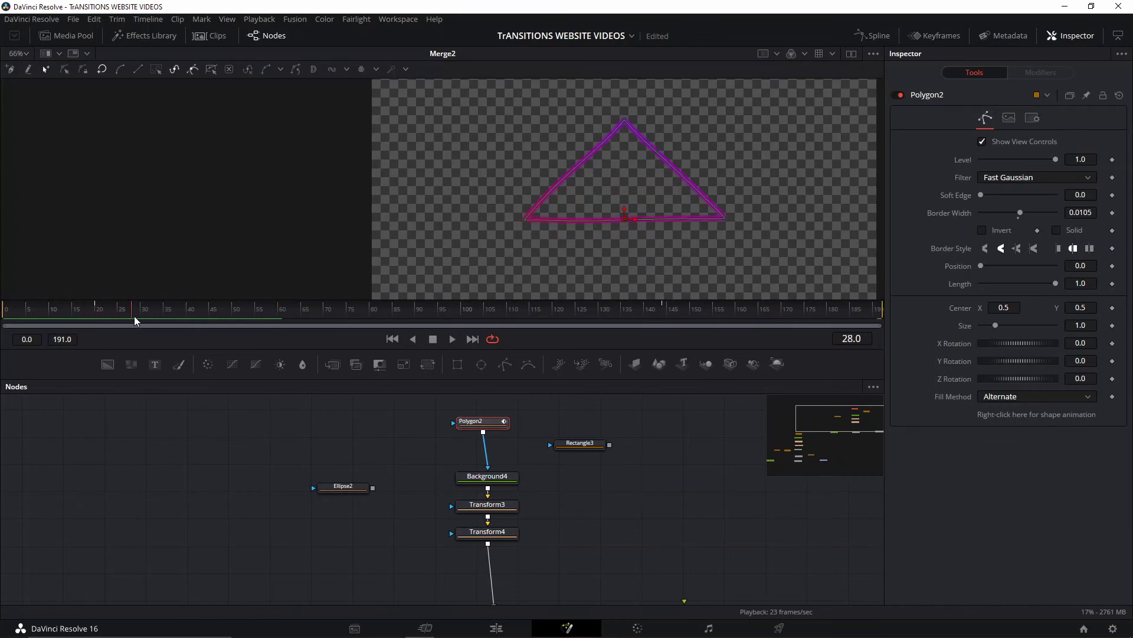
pyautogui.press('space')
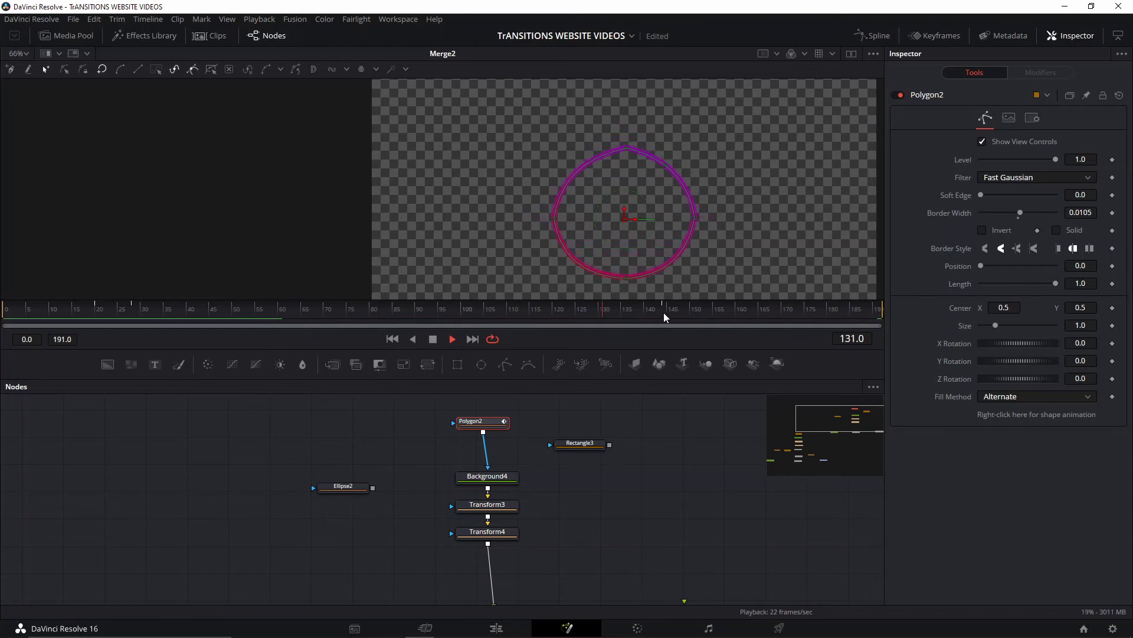
pyautogui.press('space')
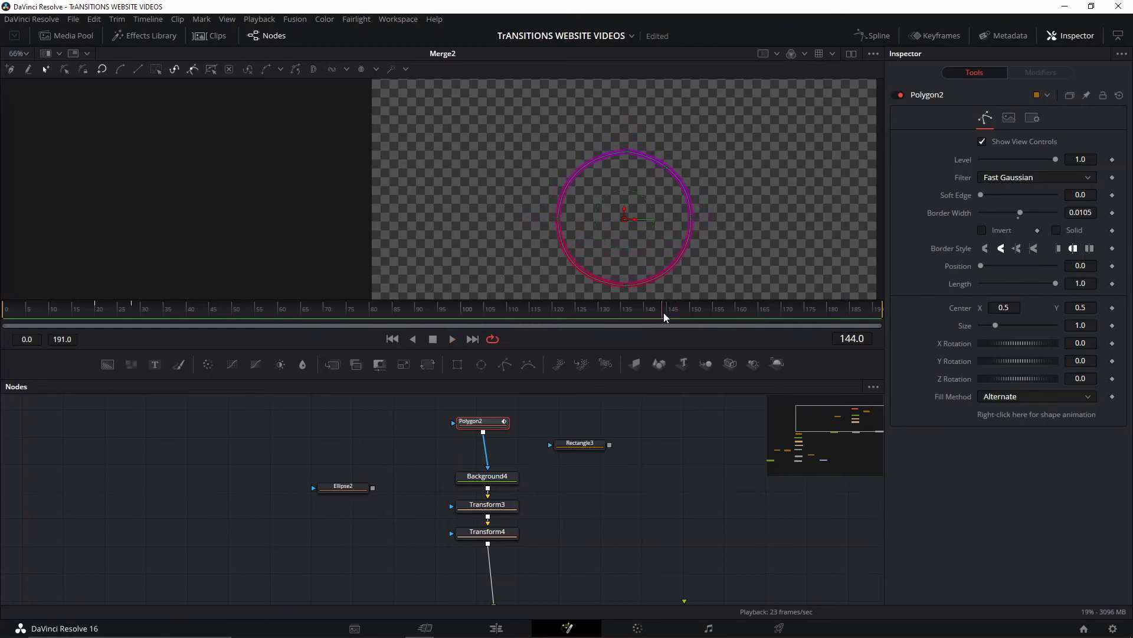
pyautogui.click(112, 315)
pyautogui.press('space')
pyautogui.moveTo(118, 317); pyautogui.dragTo(200, 331)
pyautogui.click(101, 309)
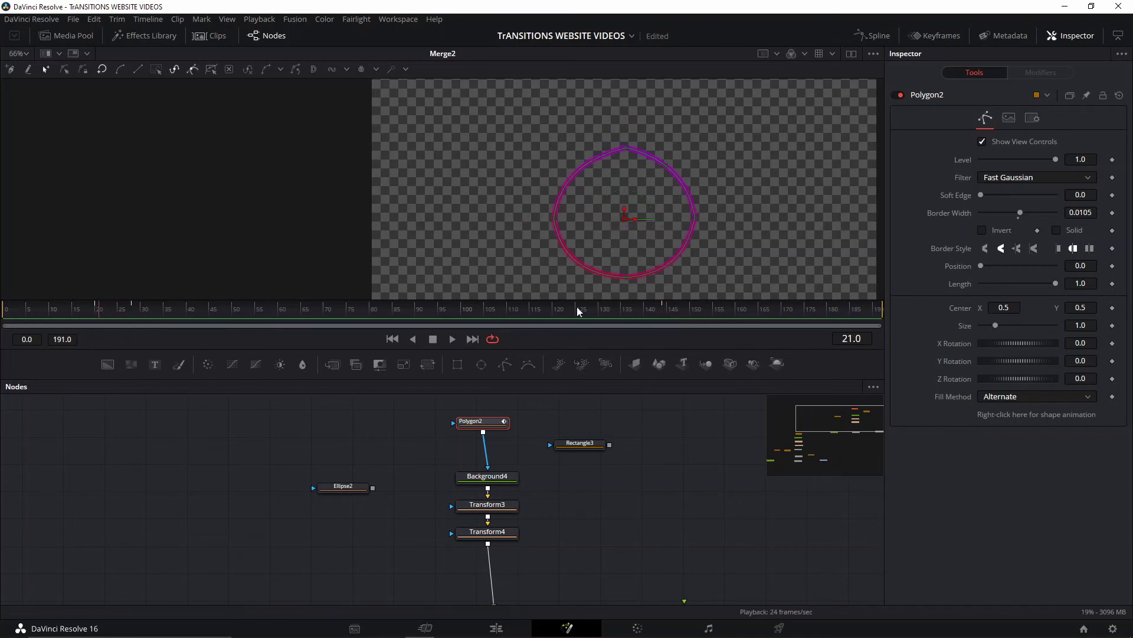
pyautogui.click(663, 310)
pyautogui.moveTo(113, 309)
pyautogui.mouseDown()
pyautogui.moveTo(147, 318)
pyautogui.moveTo(120, 308)
pyautogui.moveTo(133, 308)
pyautogui.mouseUp()
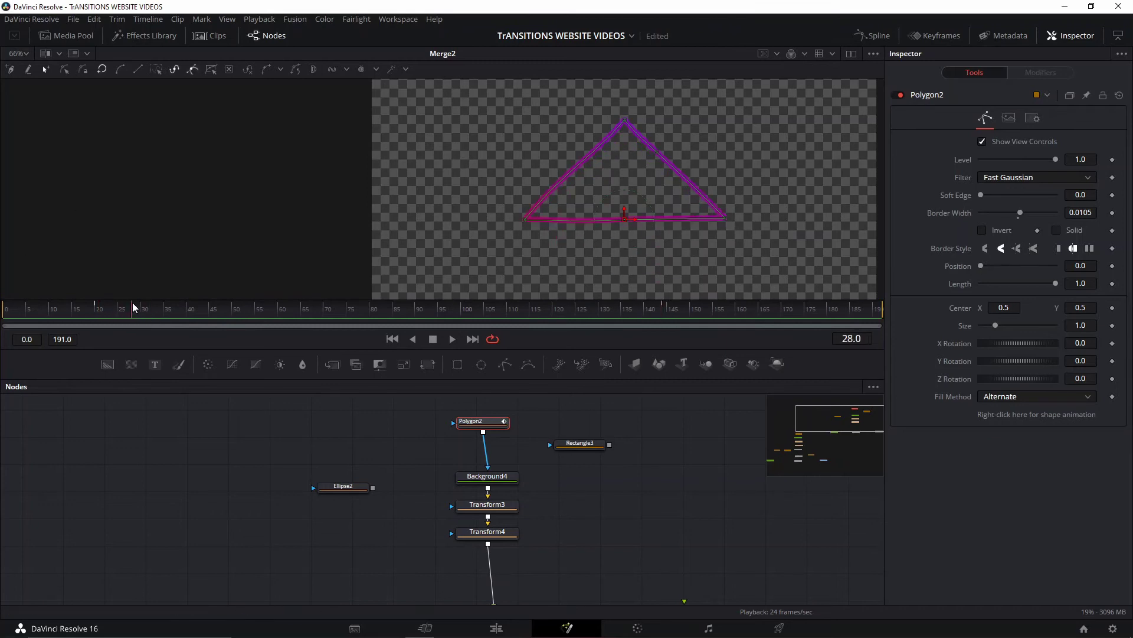
# - In the Keyframes editor, copy Polygon2's Polyline keyframe at frame 28 to about frame 37 so the triangle holds, and play the result
pyautogui.click(931, 37)
pyautogui.click(614, 417)
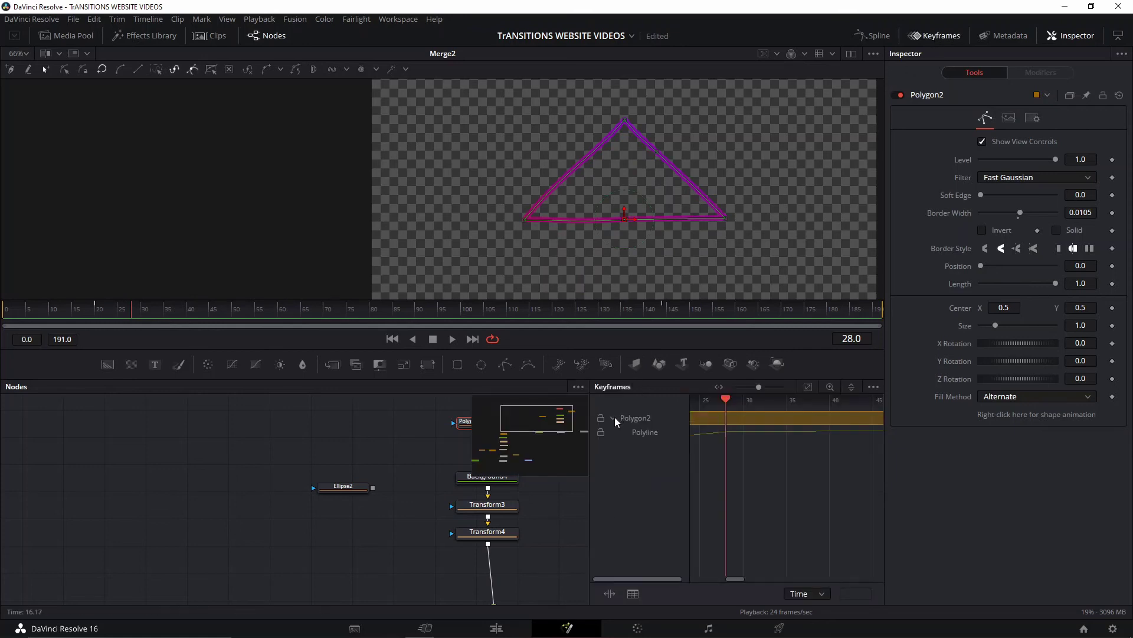
pyautogui.moveTo(743, 470); pyautogui.dragTo(841, 470)
pyautogui.click(643, 432)
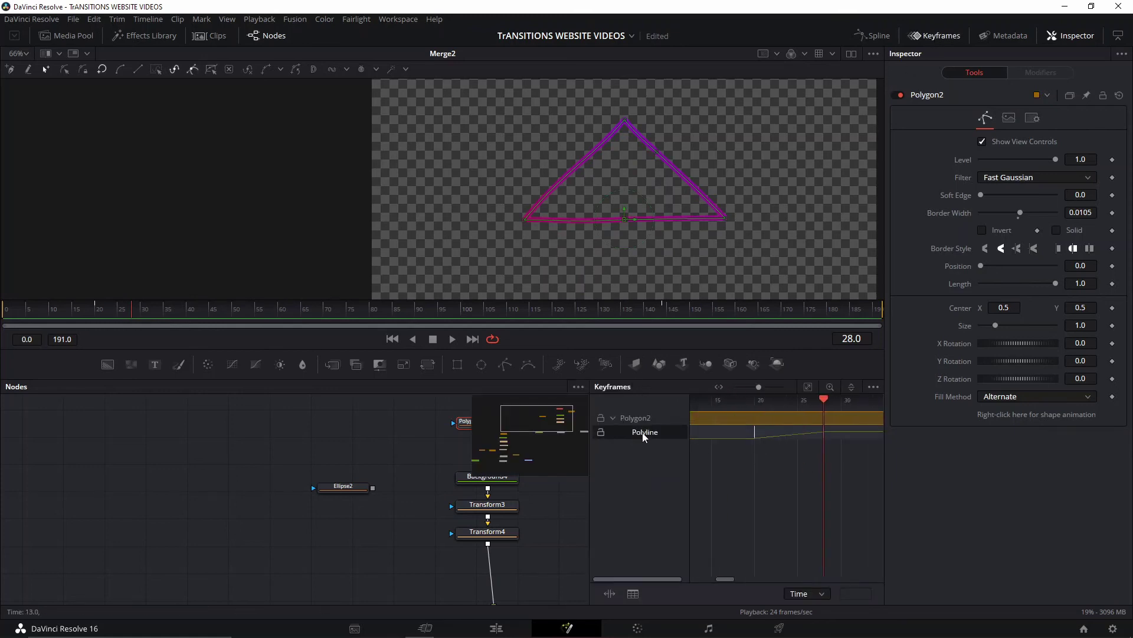
pyautogui.moveTo(828, 401); pyautogui.dragTo(816, 399)
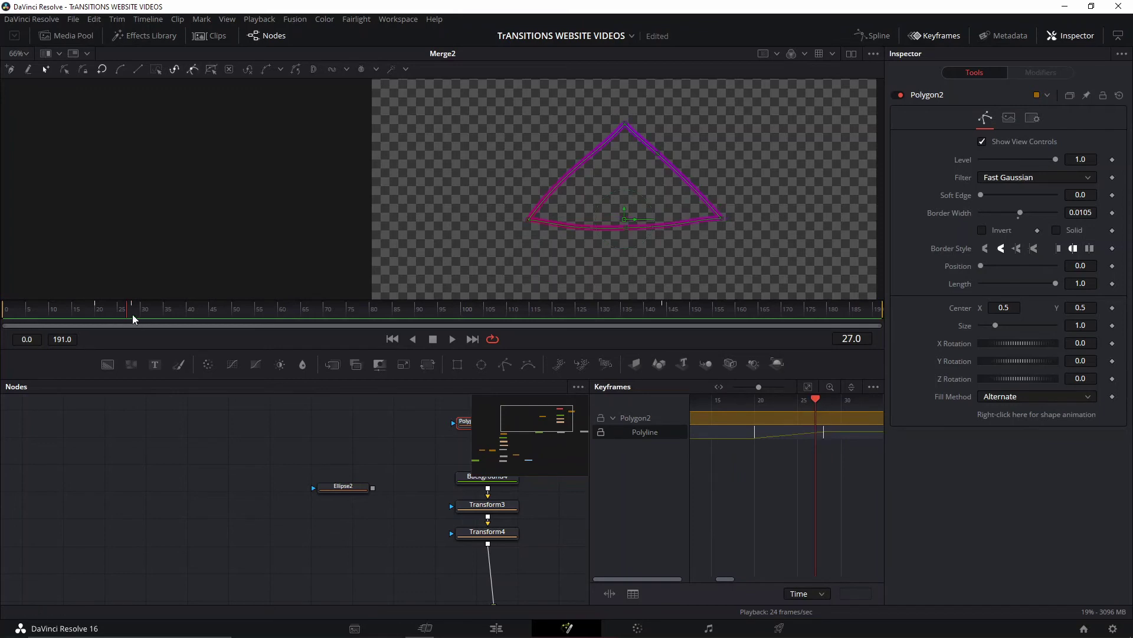
pyautogui.hscroll(2, 779, 460)
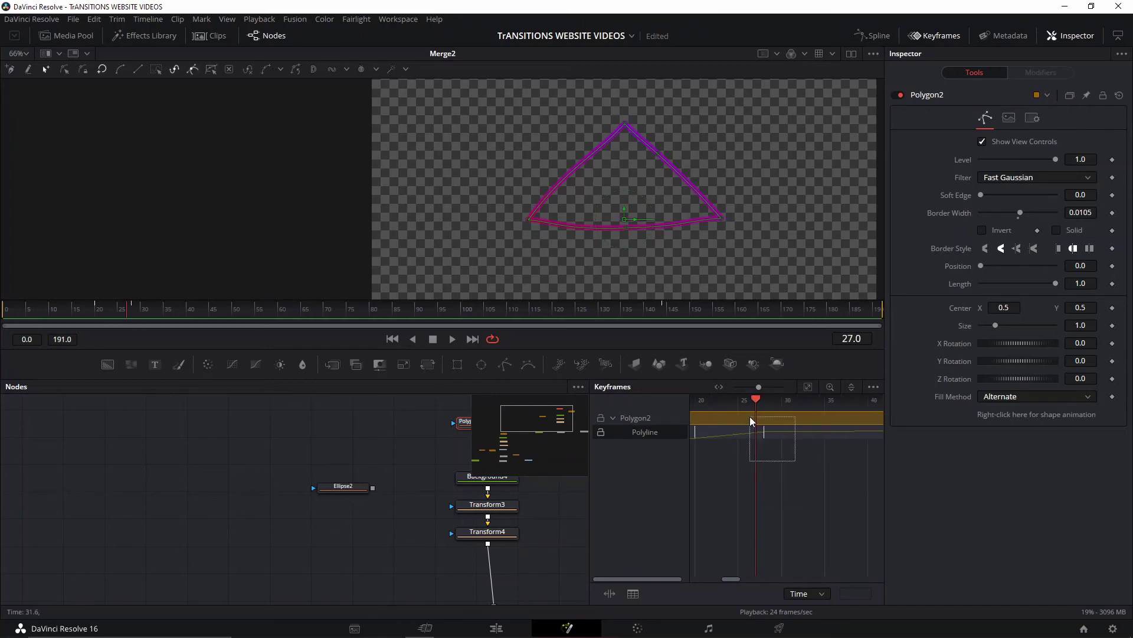
pyautogui.click(764, 435)
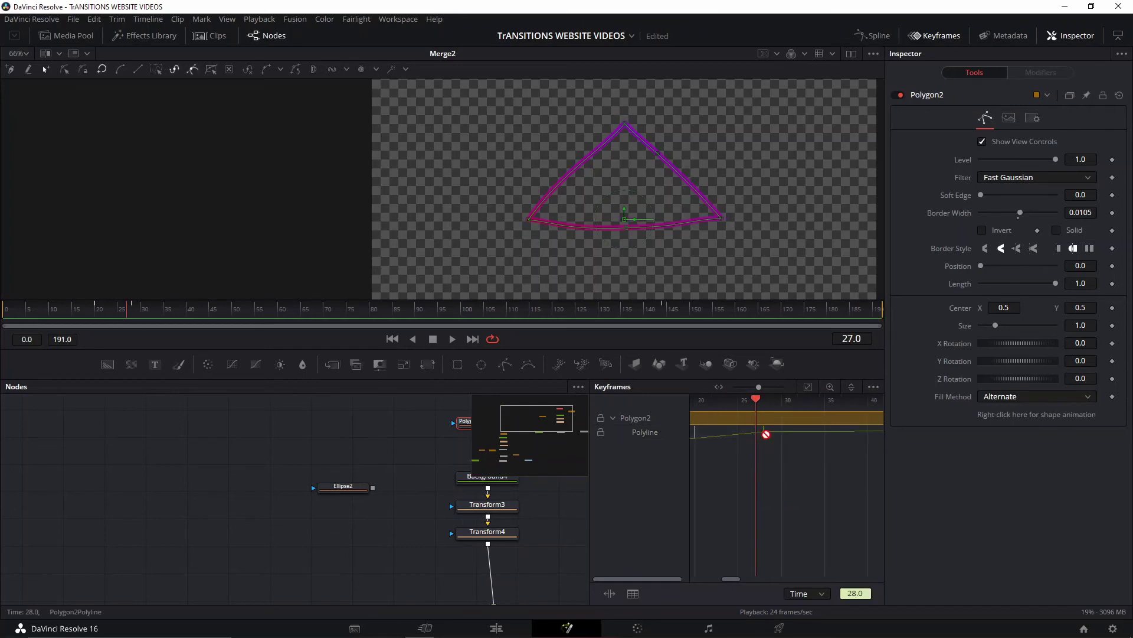
pyautogui.moveTo(766, 435); pyautogui.dragTo(849, 437)
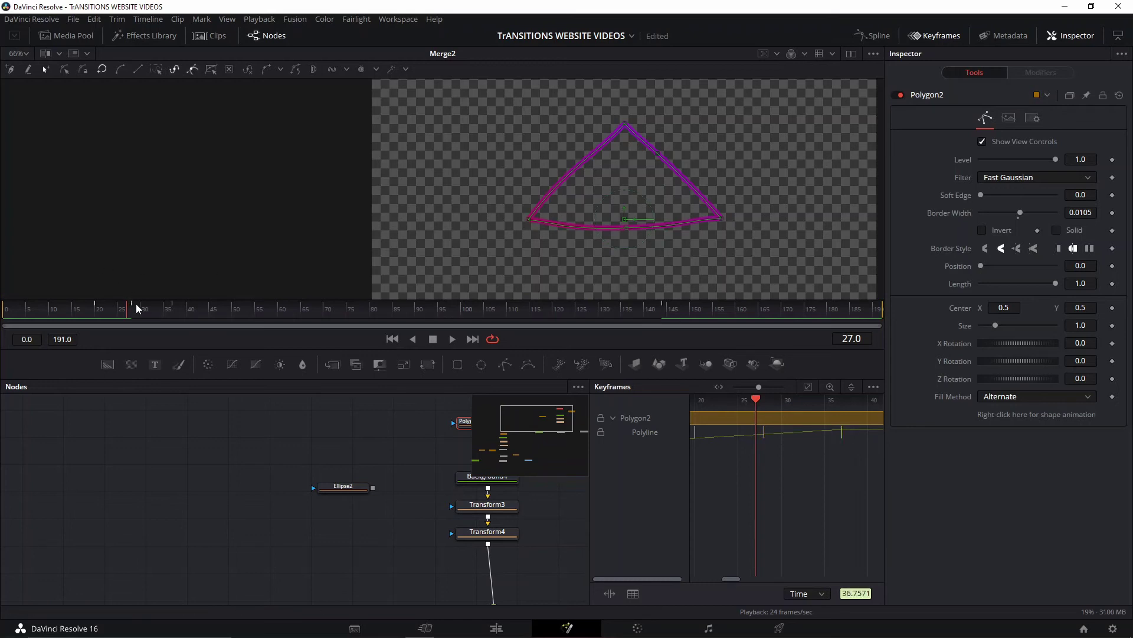
pyautogui.moveTo(136, 307); pyautogui.dragTo(94, 308)
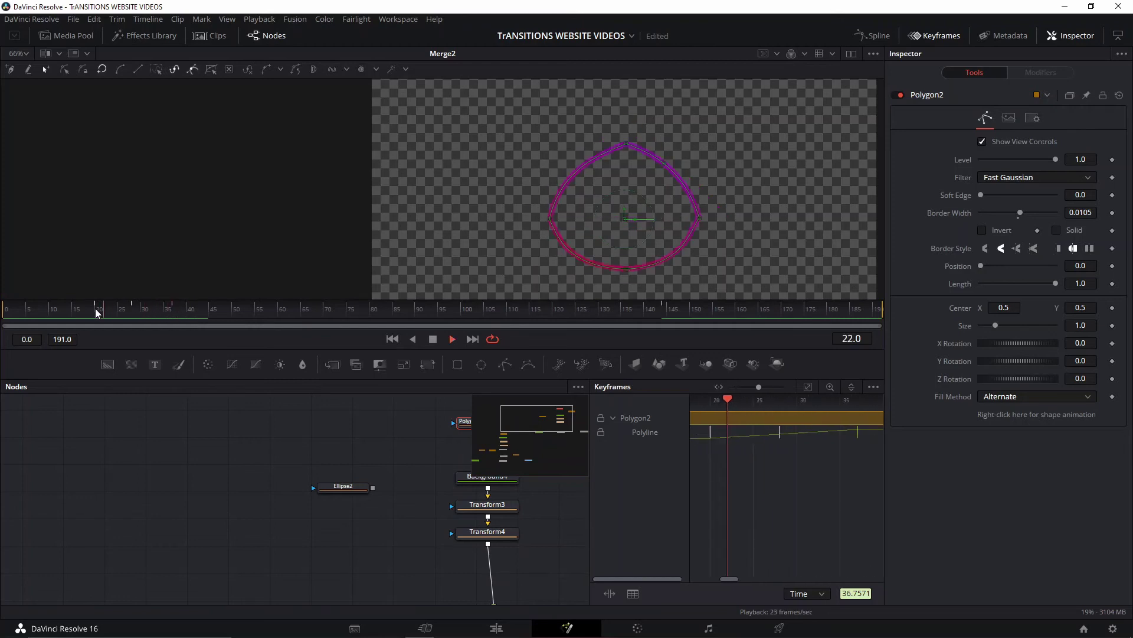
pyautogui.press('space')
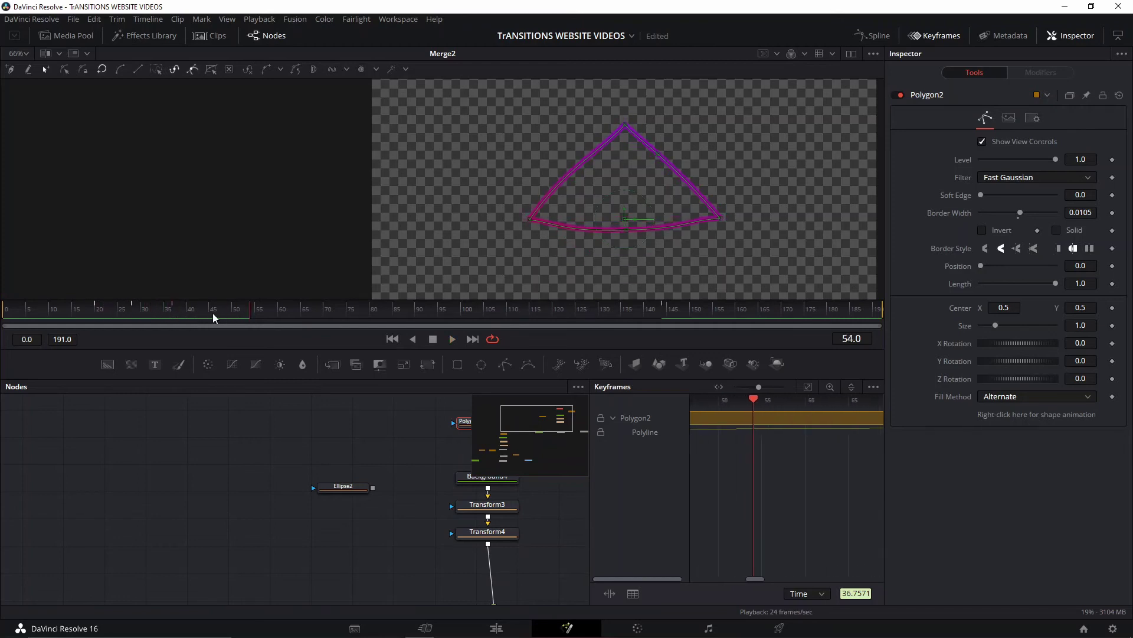
# - Move Polygon2's last Polyline keyframe to frame 46 and play the shortened morph from frame 20
pyautogui.moveTo(212, 312)
pyautogui.mouseDown()
pyautogui.moveTo(194, 310)
pyautogui.moveTo(213, 310)
pyautogui.mouseUp()
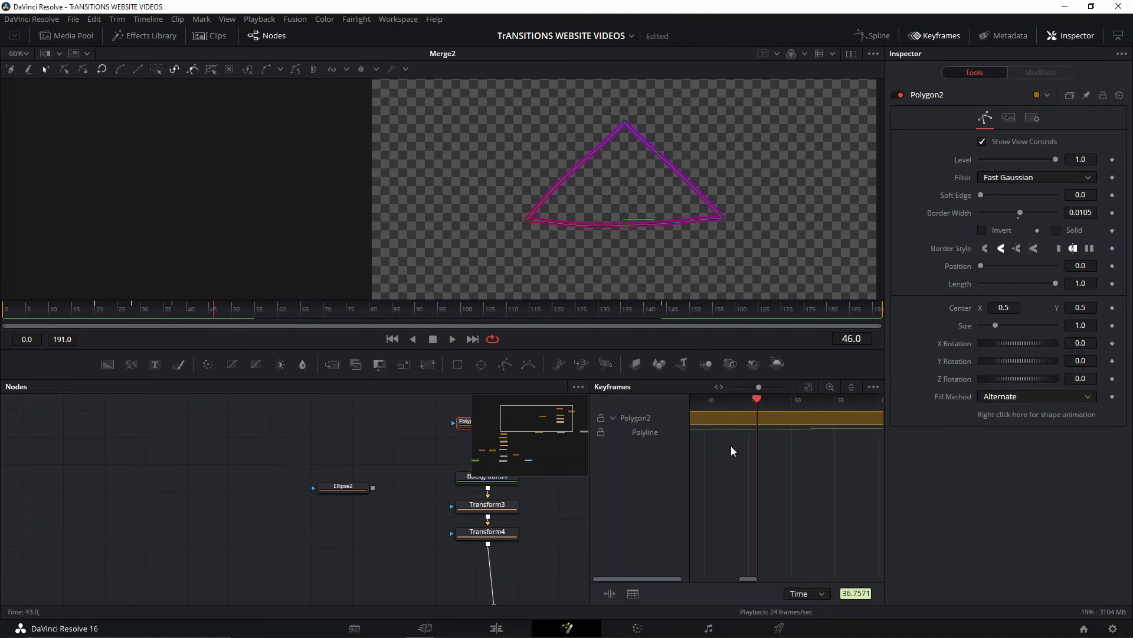
pyautogui.hscroll(10, 730, 446)
pyautogui.hscroll(3, 730, 451)
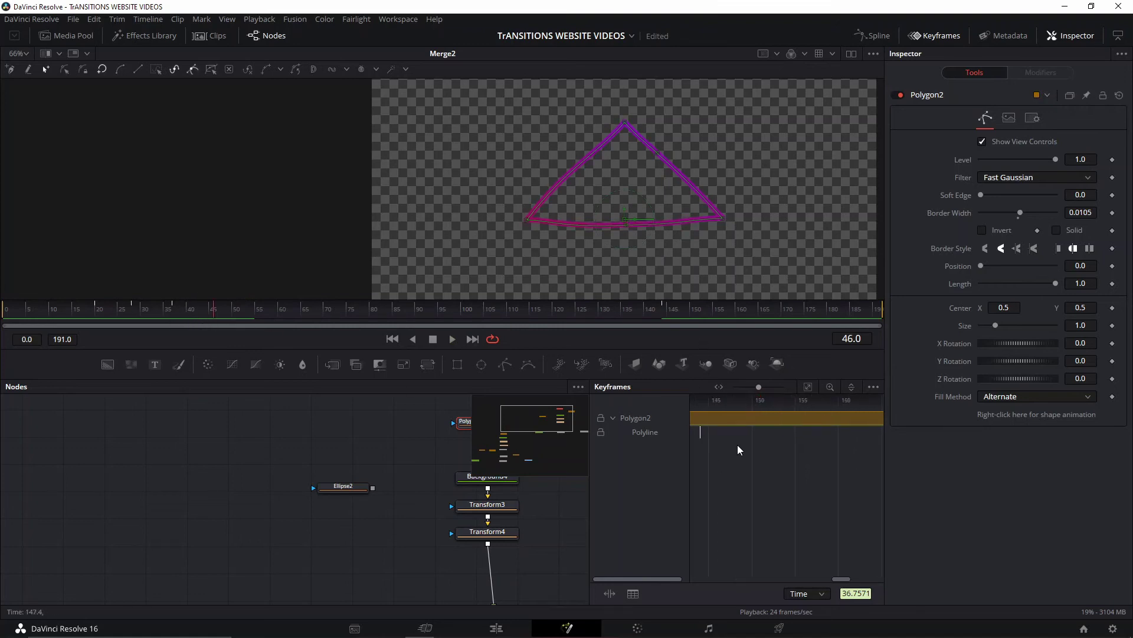
pyautogui.hscroll(-18, 702, 432)
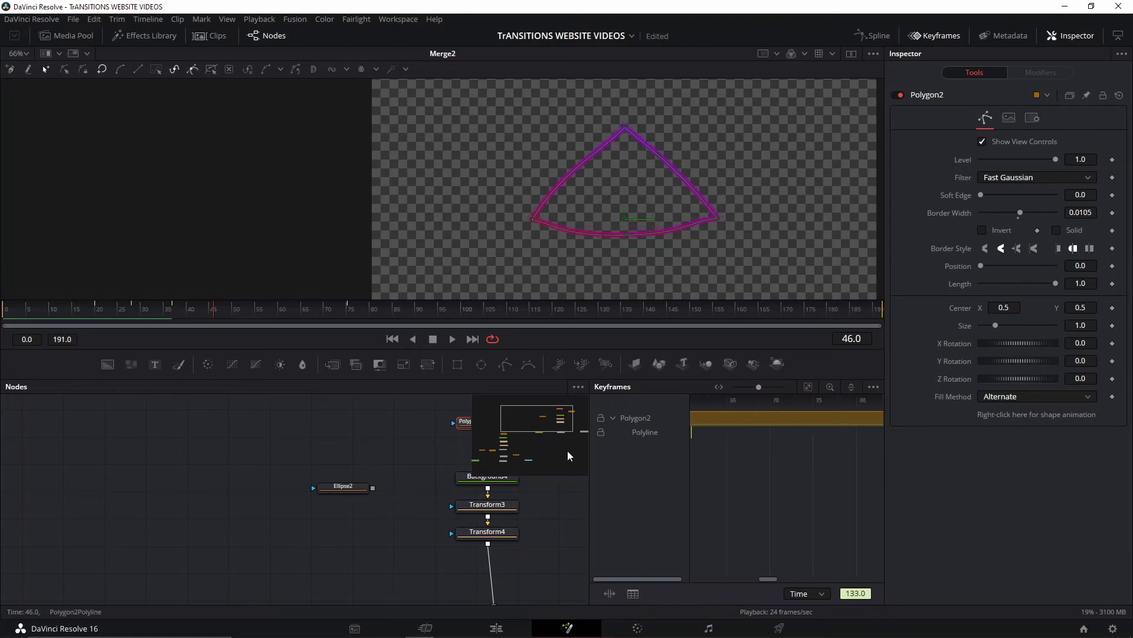
pyautogui.moveTo(643, 455); pyautogui.dragTo(908, 445)
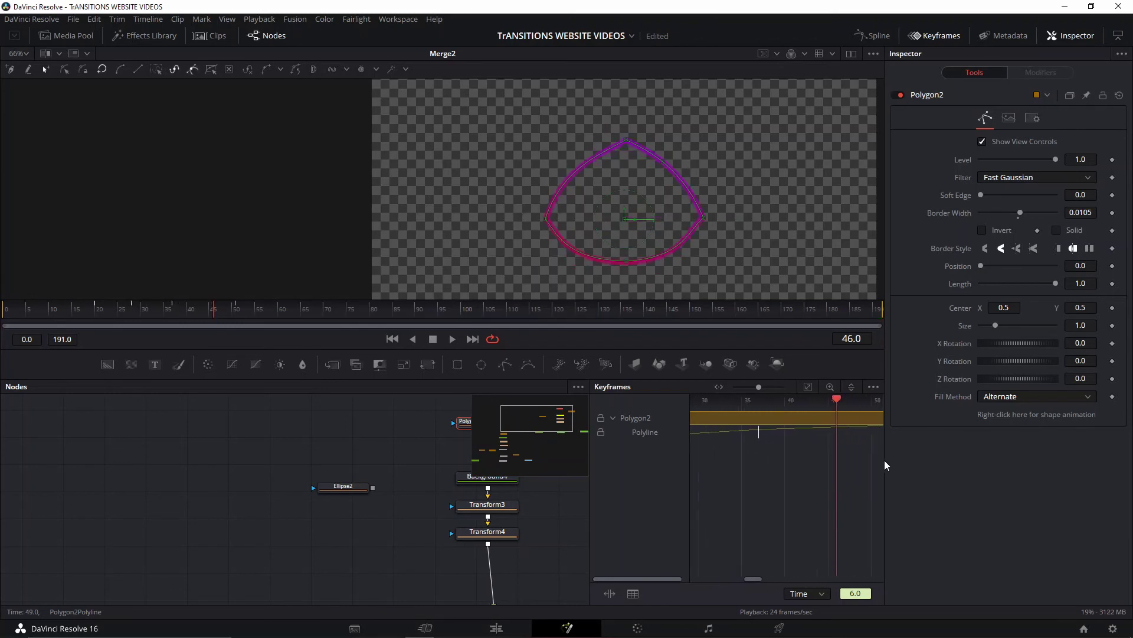
pyautogui.press('Delete')
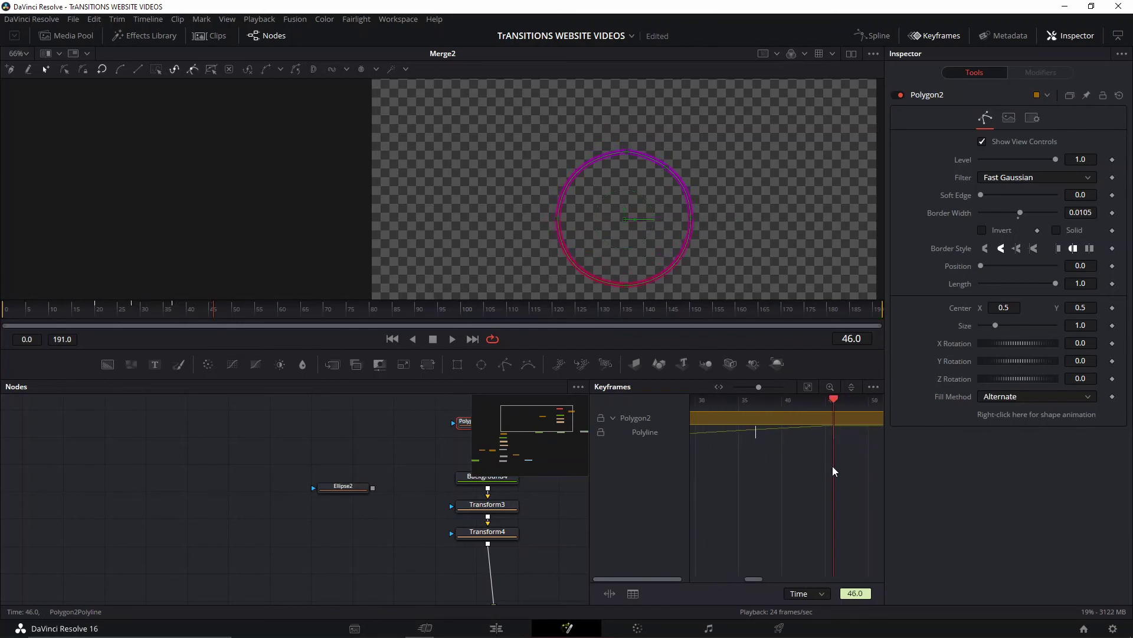
pyautogui.moveTo(213, 308); pyautogui.dragTo(97, 314)
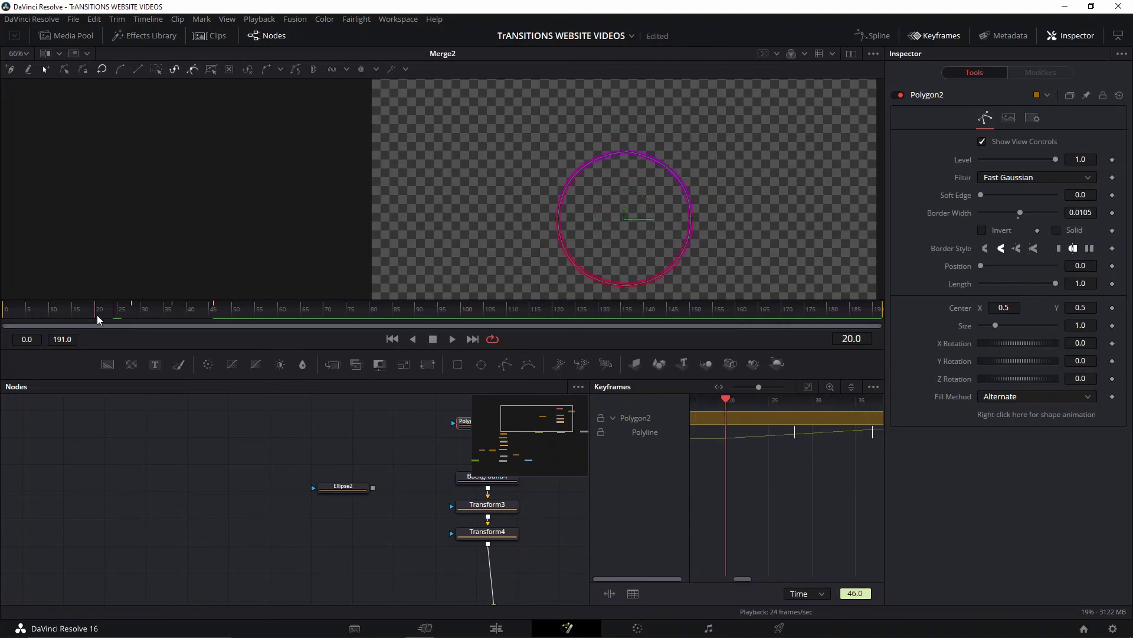
pyautogui.press('space')
pyautogui.press('space')
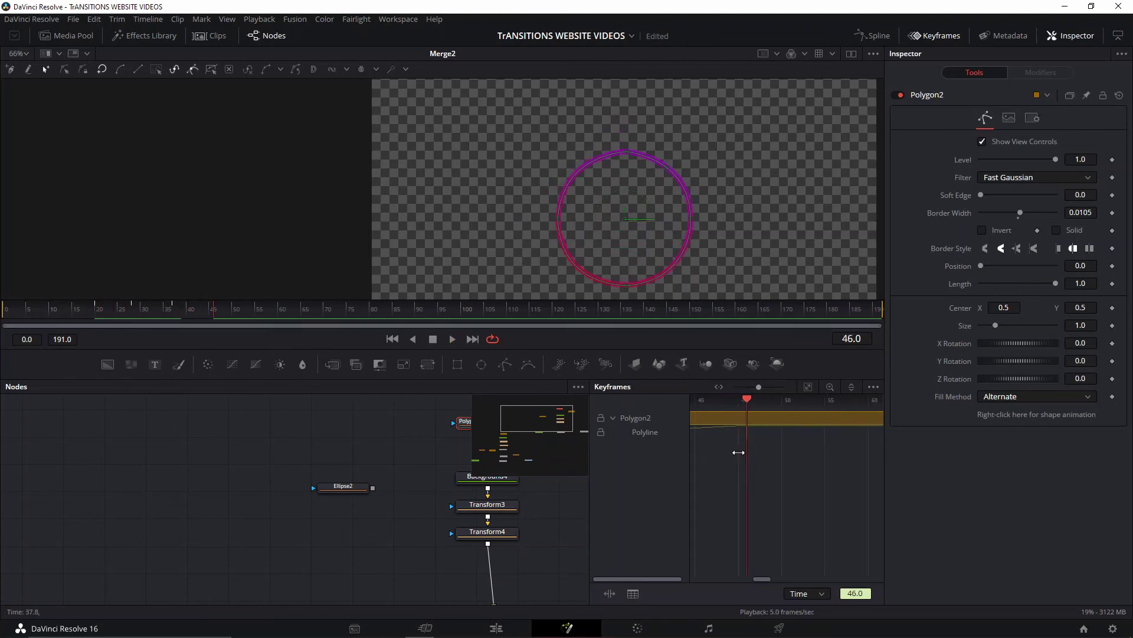
# - Display Polygon2's Polyline curve in the Spline editor and ease all its keyframes with flat handles
pyautogui.click(939, 36)
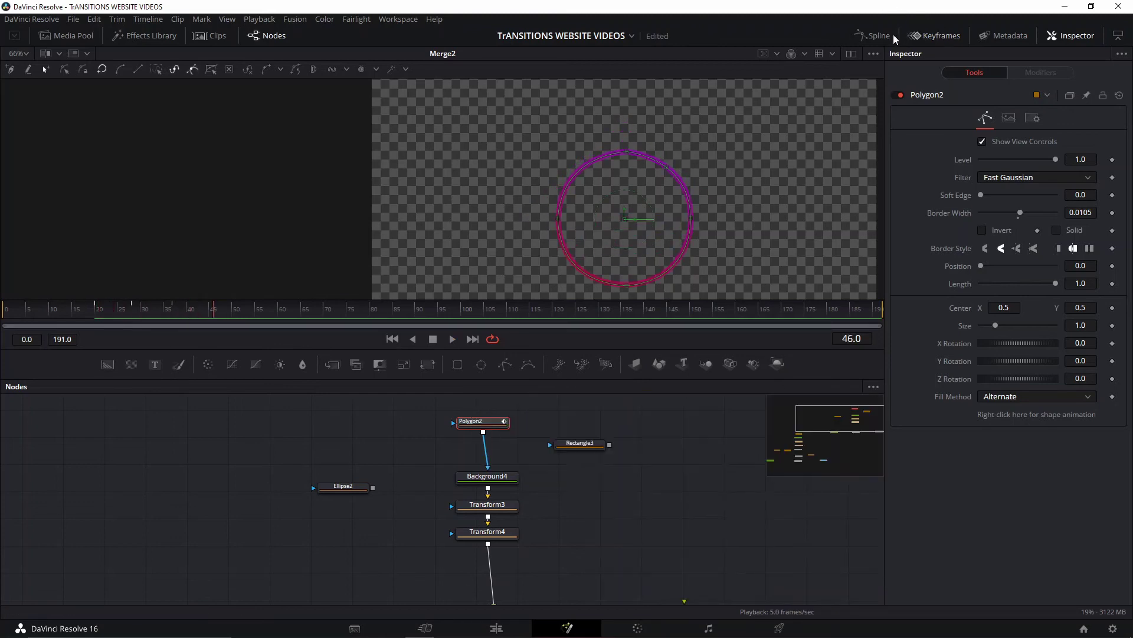
pyautogui.click(878, 36)
pyautogui.click(611, 418)
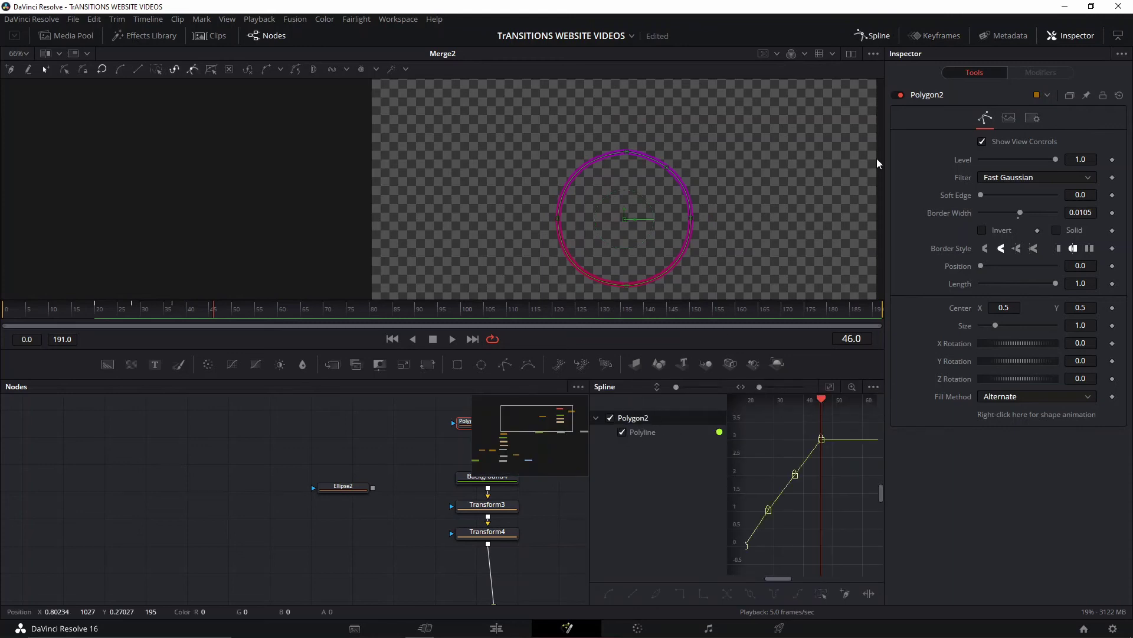
pyautogui.moveTo(778, 444); pyautogui.dragTo(880, 555)
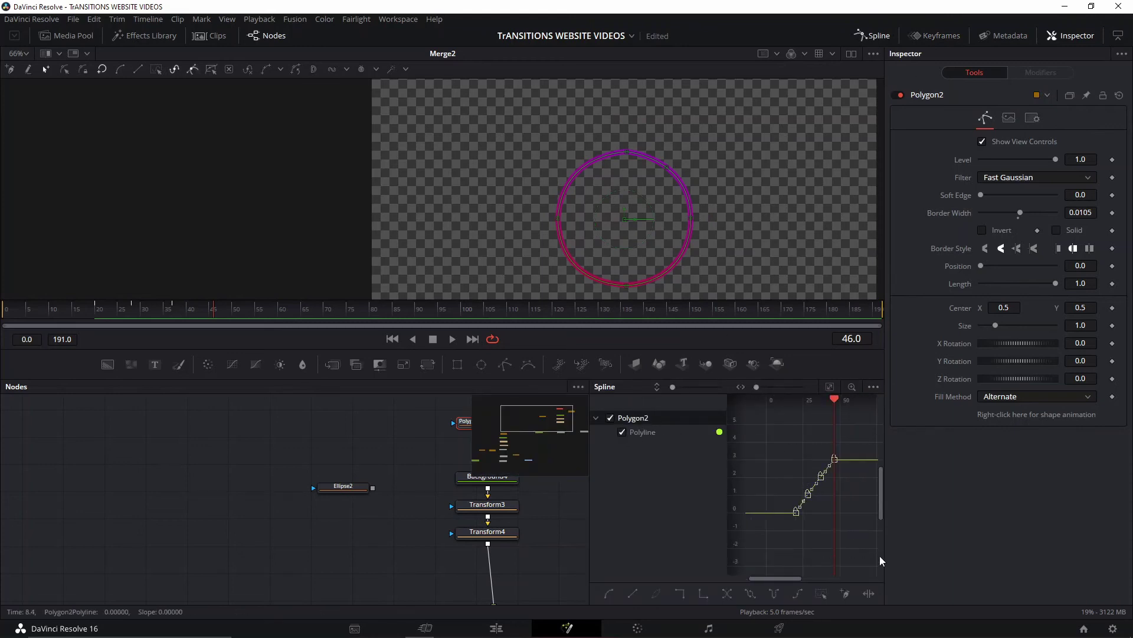
pyautogui.press('f')
pyautogui.scroll(3, 814, 494)
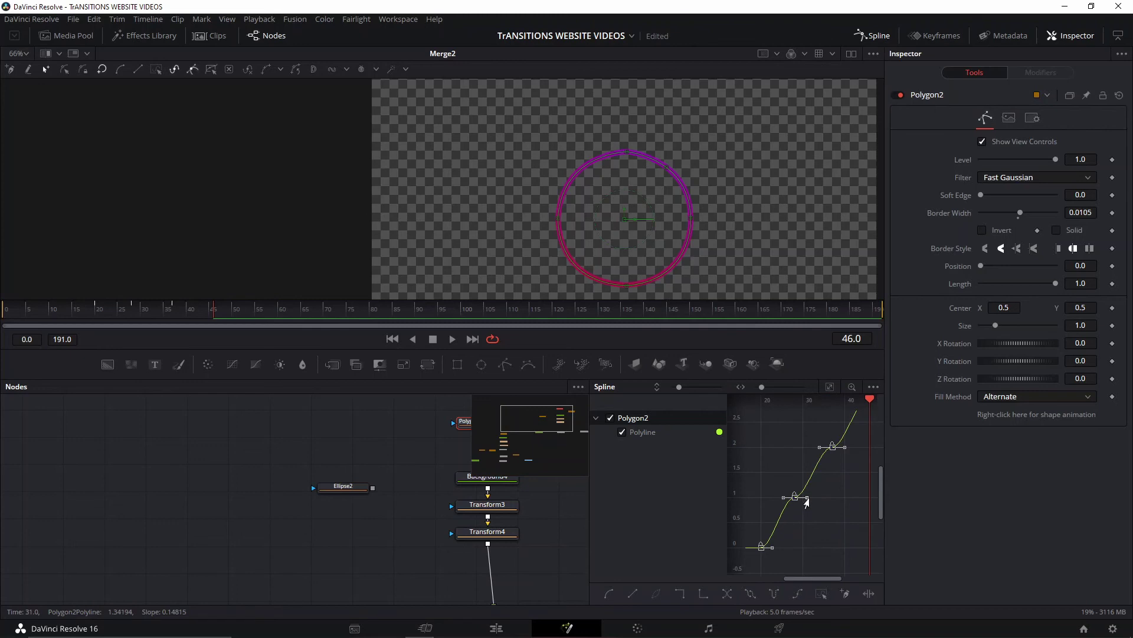
# - Try to reshape the Polyline curve just after the frame 28 keyframe, play it from frame 19, and undo the last curve change
pyautogui.moveTo(807, 497)
pyautogui.mouseDown()
pyautogui.moveTo(794, 477)
pyautogui.moveTo(809, 498)
pyautogui.mouseUp()
pyautogui.click(807, 494)
pyautogui.moveTo(807, 494); pyautogui.dragTo(810, 505)
pyautogui.click(92, 310)
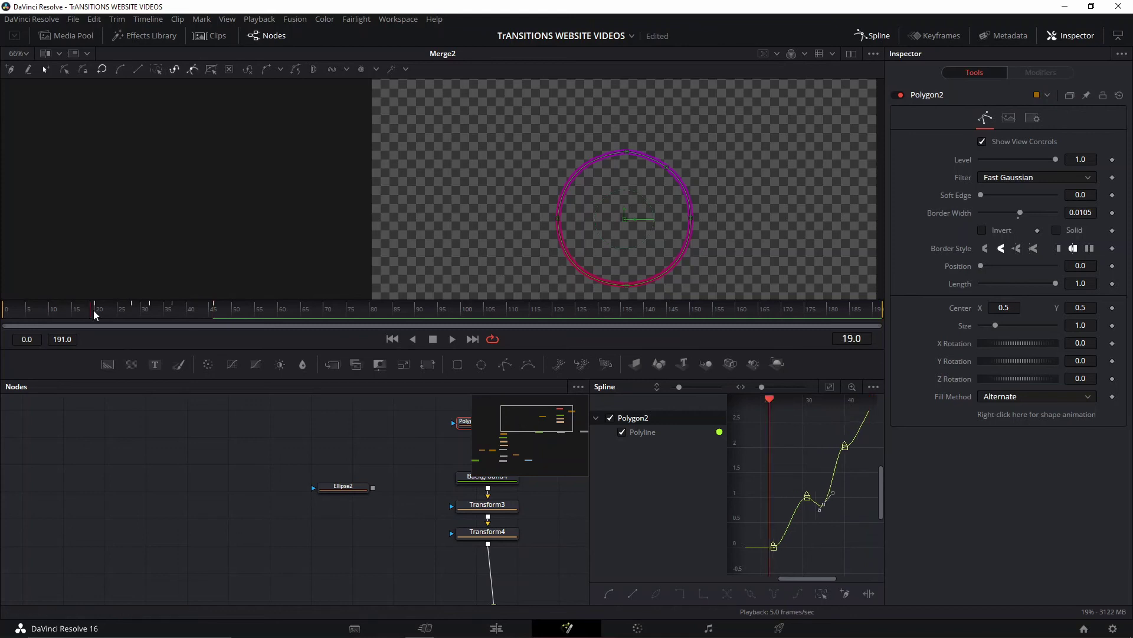
pyautogui.press('space')
pyautogui.press('space')
pyautogui.hotkey('ctrl', 'z')
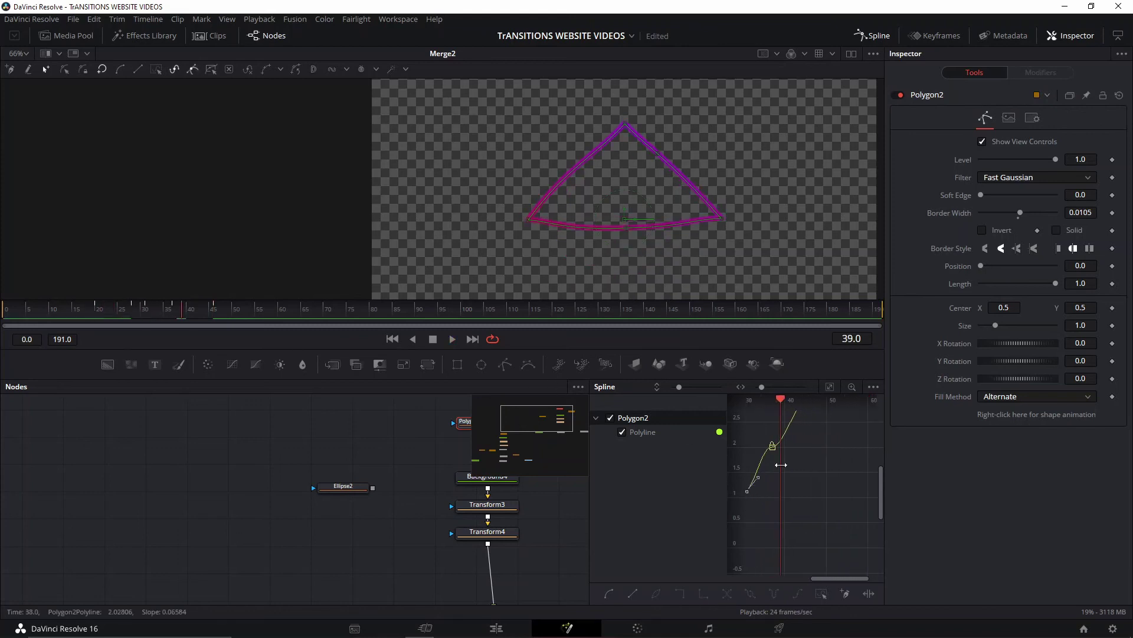
# - Try to move Polygon2's bottom midpoint in the viewer at frame 31, and undo the last two changes
pyautogui.click(146, 309)
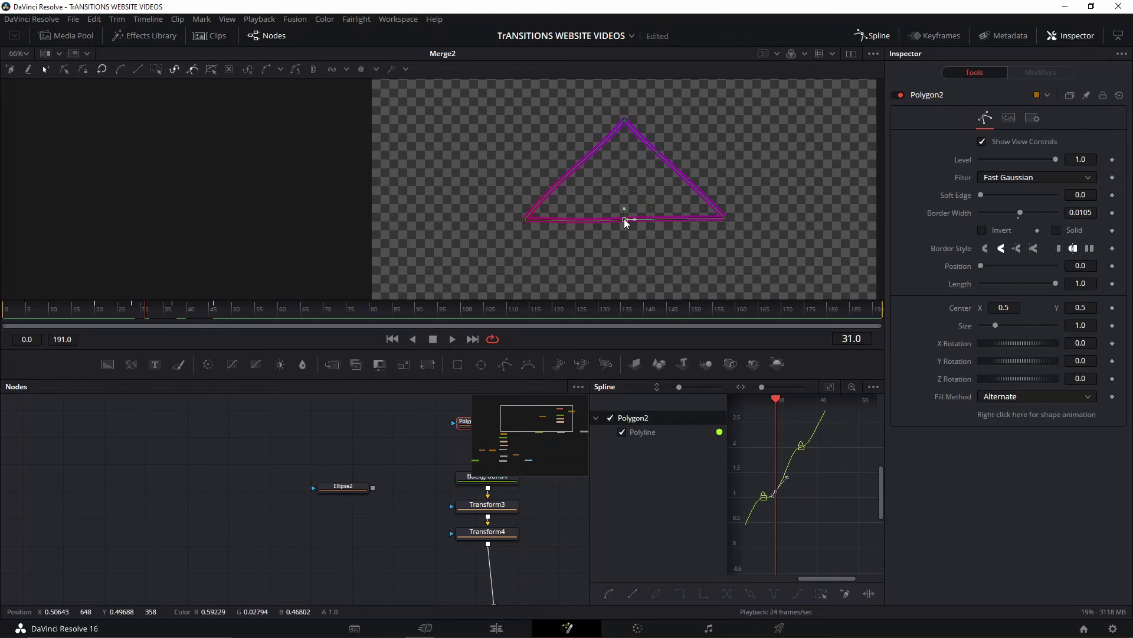
pyautogui.moveTo(624, 219); pyautogui.dragTo(655, 258)
pyautogui.hotkey('ctrl', 'z')
pyautogui.hotkey('ctrl', 'z')
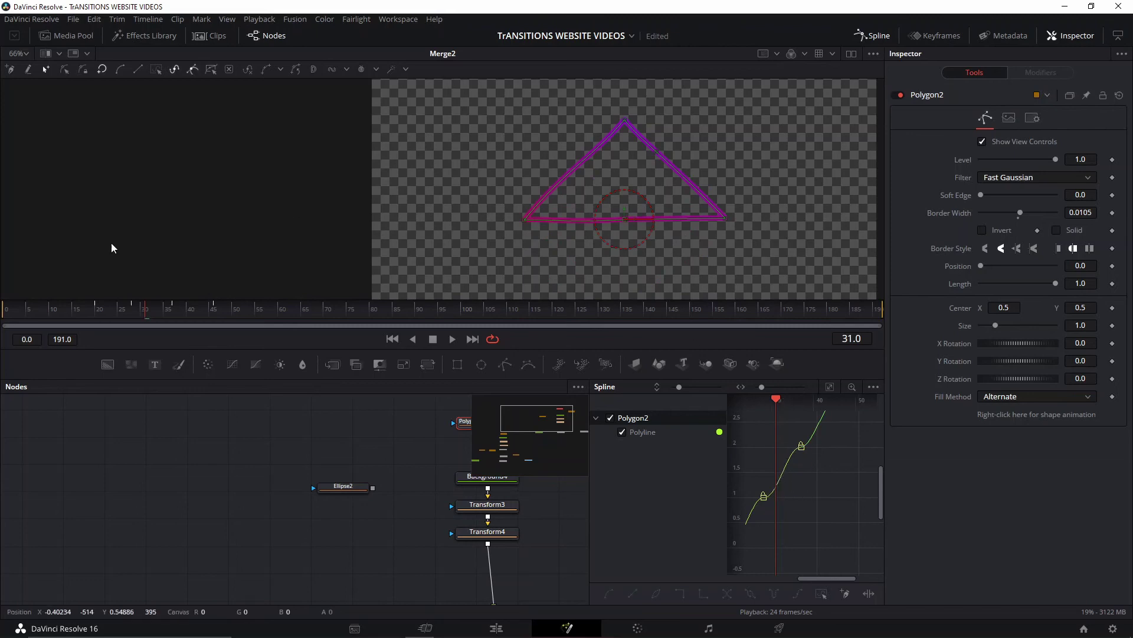
# - At frame 30, raise the midpoint of the triangle's bottom edge slightly
pyautogui.moveTo(97, 312); pyautogui.dragTo(133, 332)
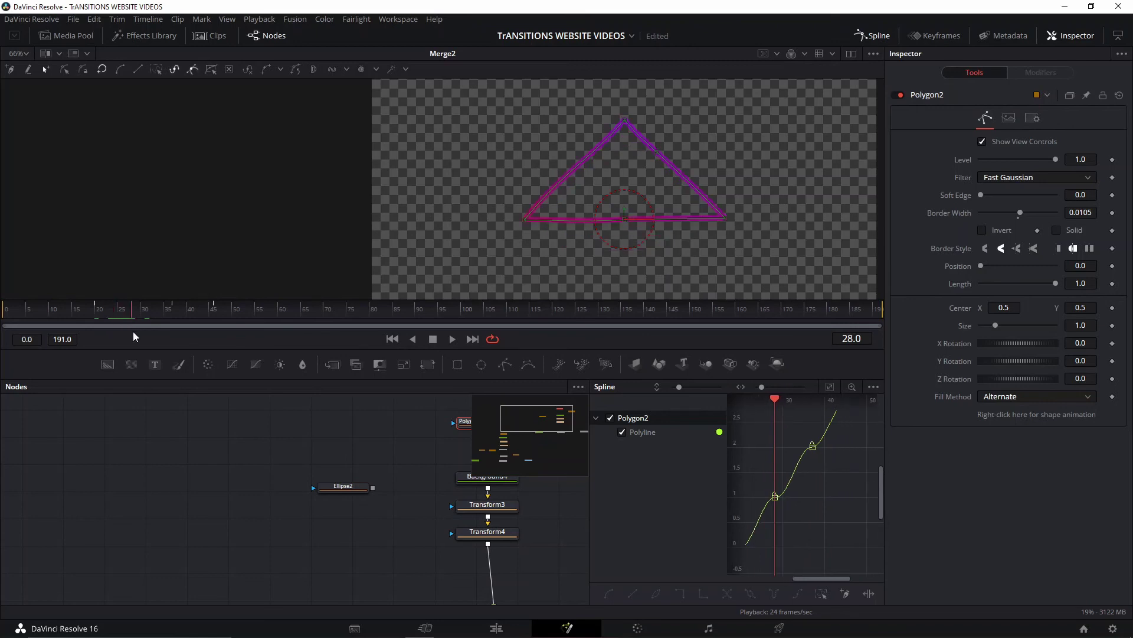
pyautogui.moveTo(133, 331); pyautogui.dragTo(141, 341)
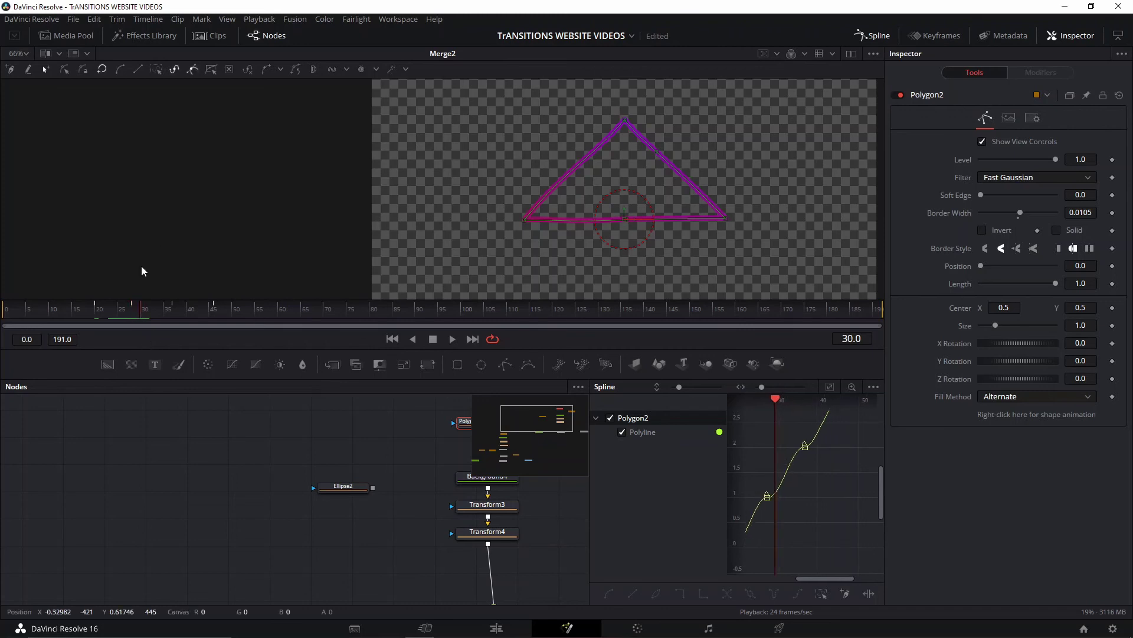
pyautogui.scroll(3, 625, 215)
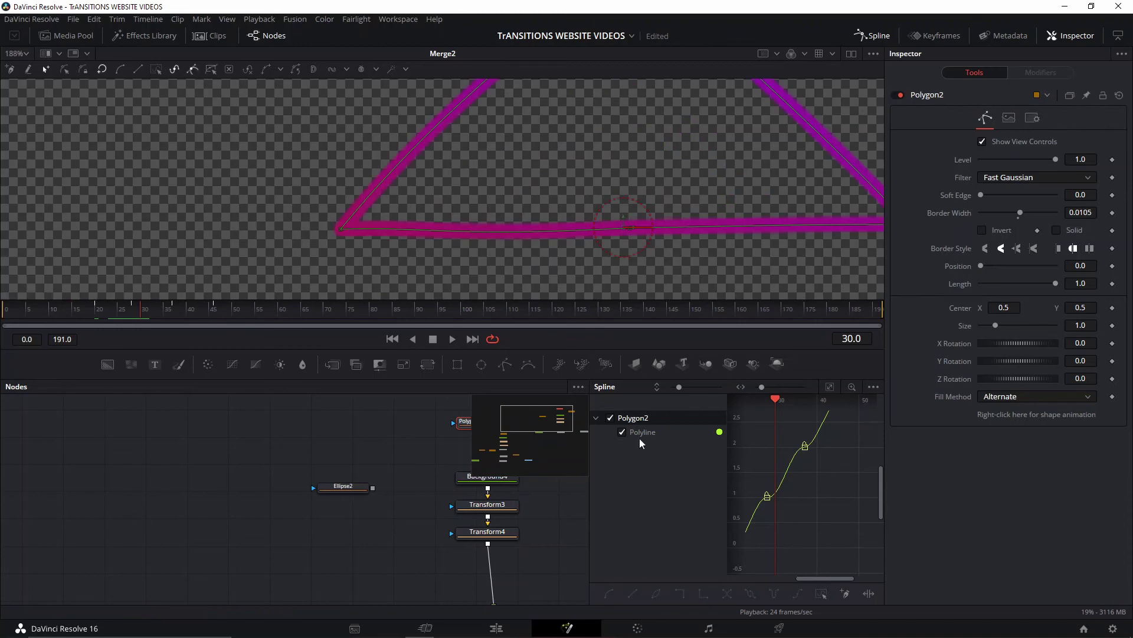
pyautogui.moveTo(399, 467); pyautogui.dragTo(356, 478)
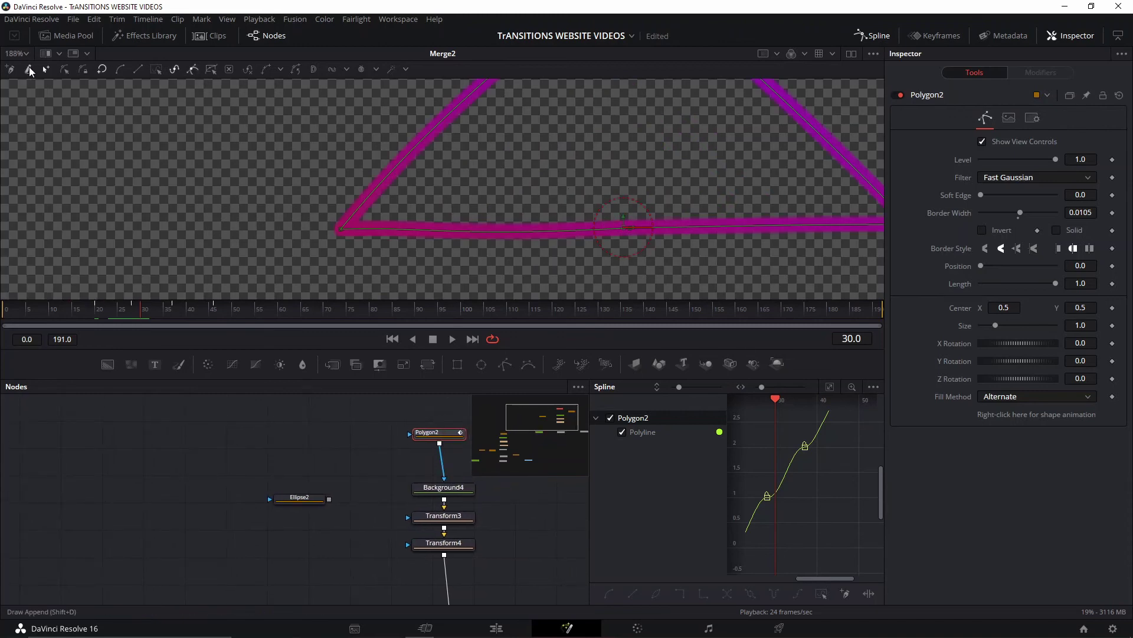
pyautogui.moveTo(302, 205); pyautogui.dragTo(433, 279)
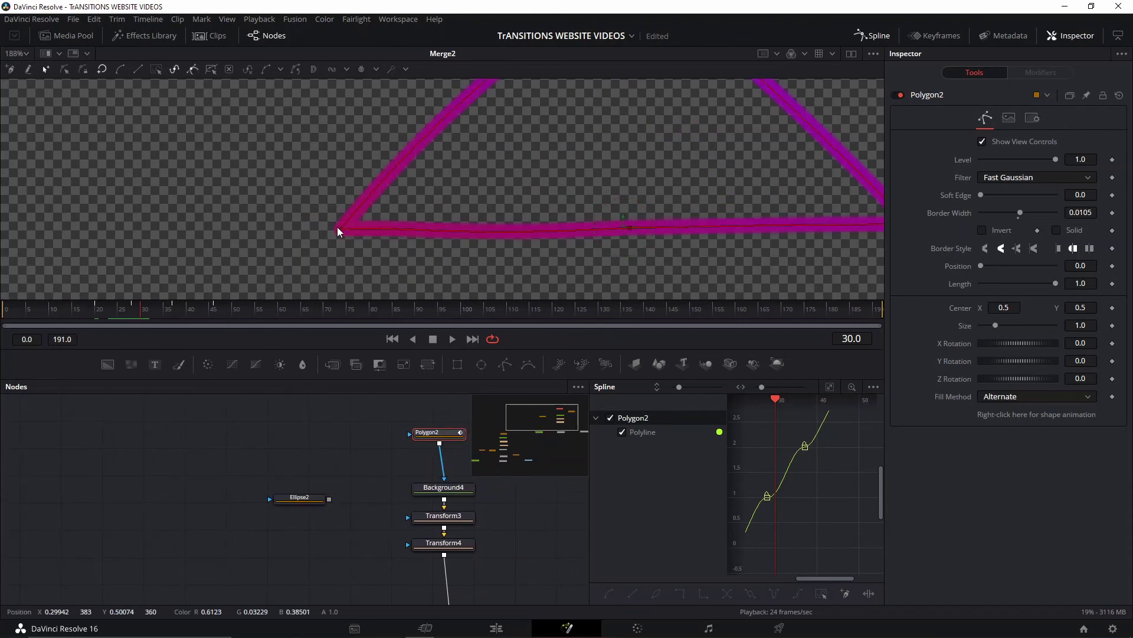
pyautogui.click(633, 227)
pyautogui.moveTo(630, 228); pyautogui.dragTo(632, 211)
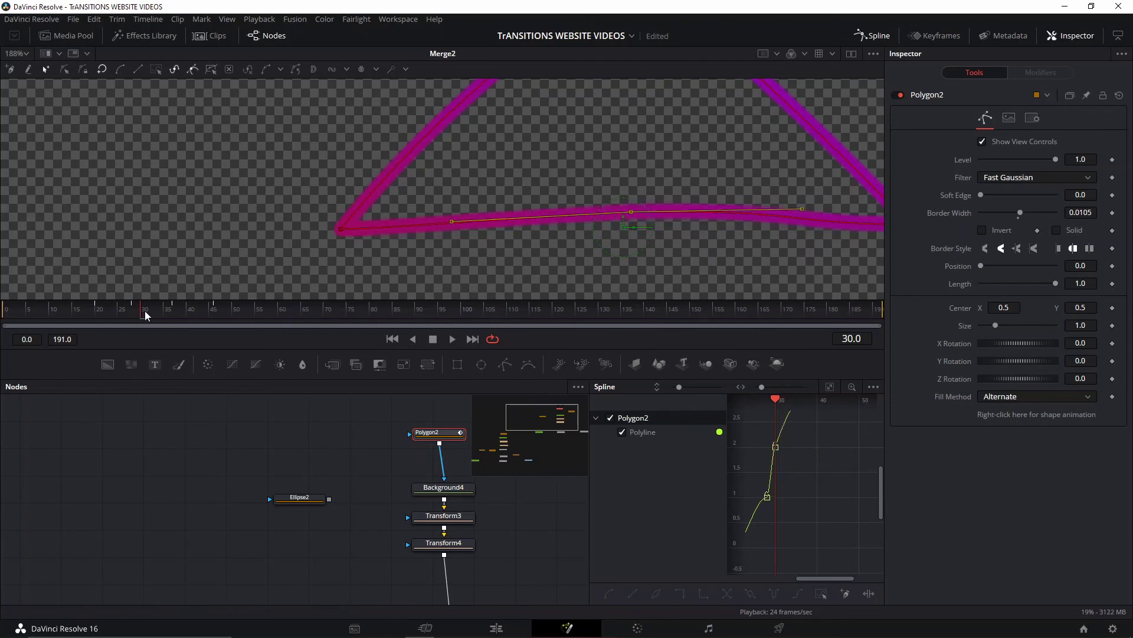
# - Lower the bottom-edge midpoint slightly at frame 32 to level the edge, and play the triangle hold
pyautogui.moveTo(144, 310); pyautogui.dragTo(133, 312)
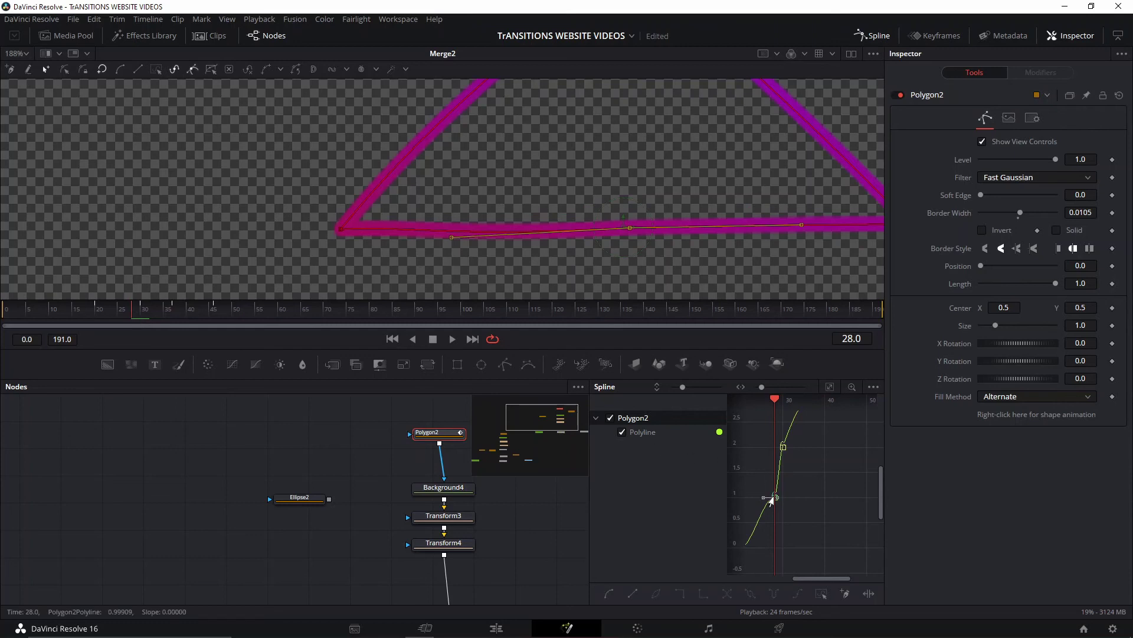
pyautogui.click(150, 314)
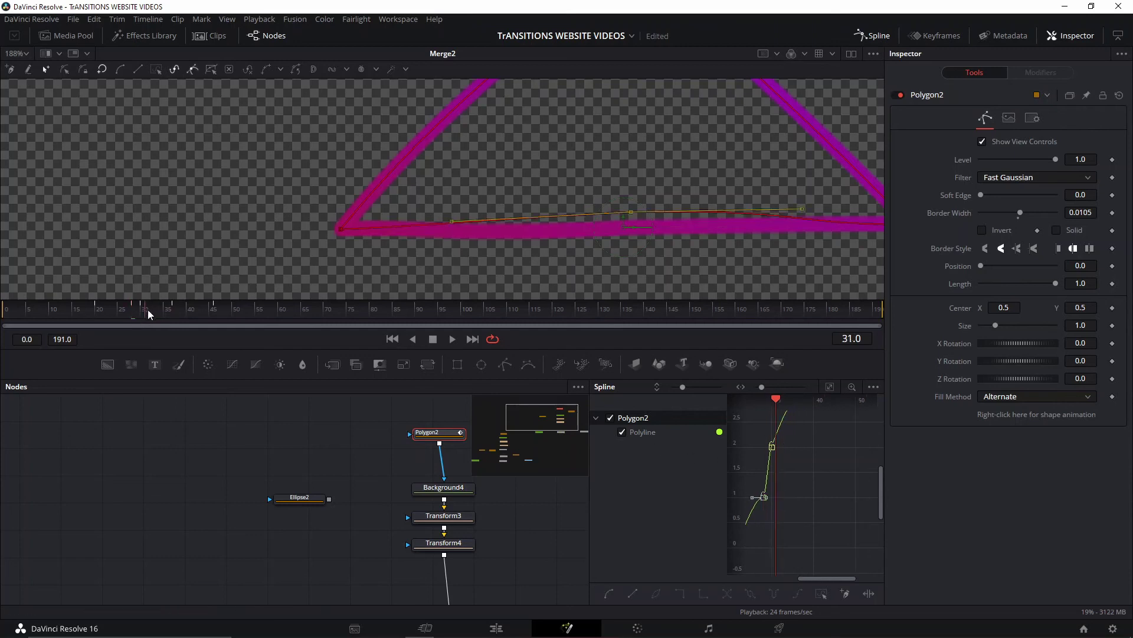
pyautogui.moveTo(149, 315); pyautogui.dragTo(136, 321)
pyautogui.click(149, 317)
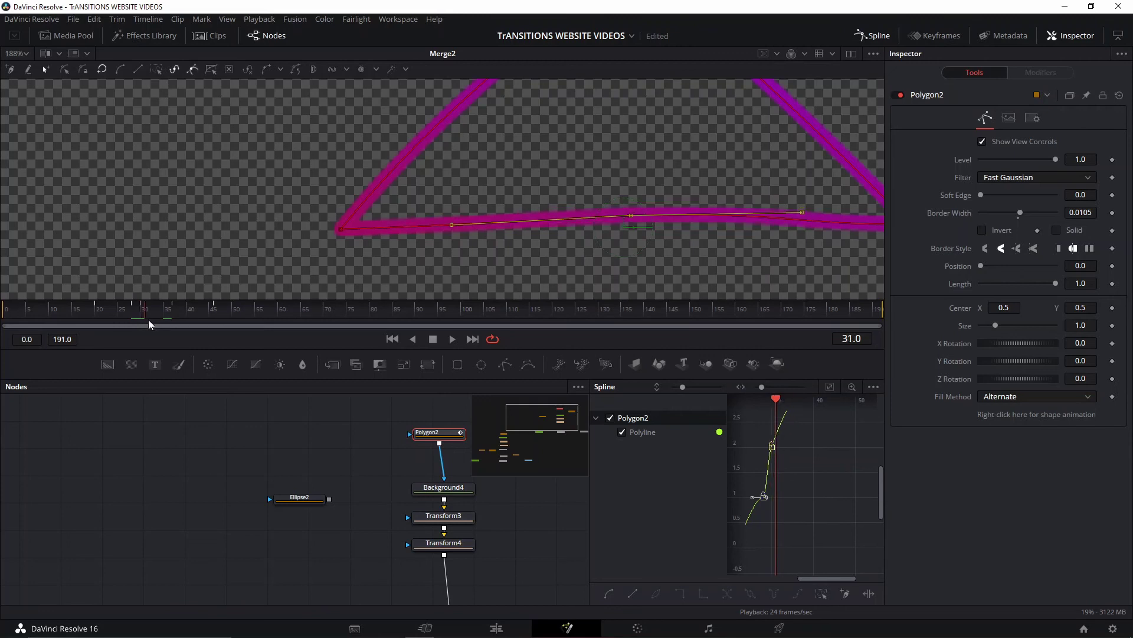
pyautogui.press('space')
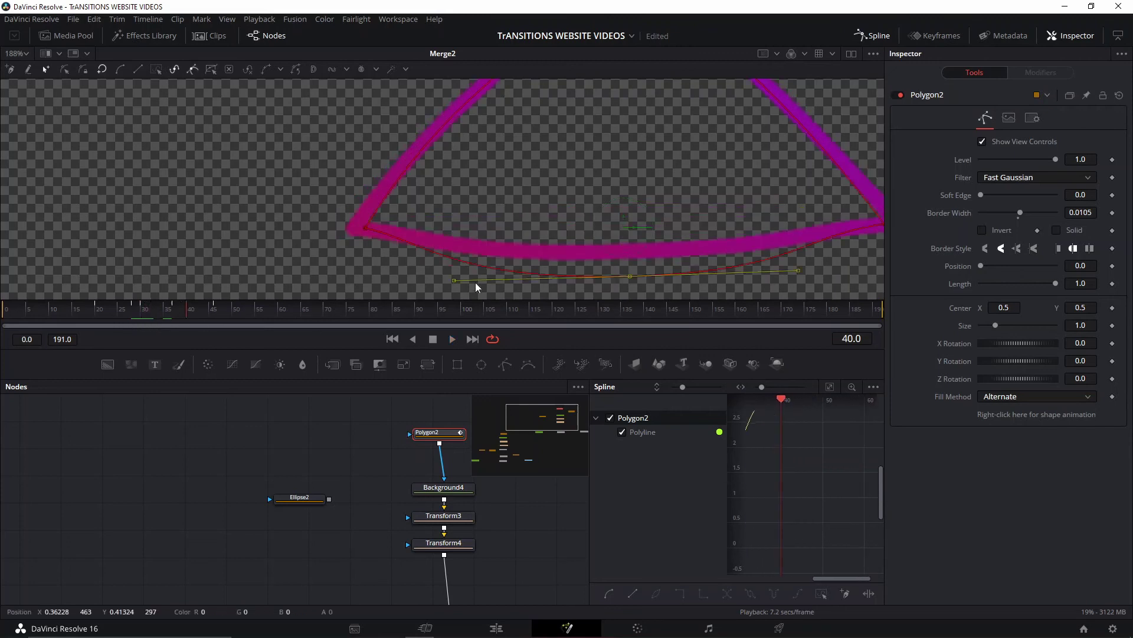
pyautogui.click(147, 313)
pyautogui.press('space')
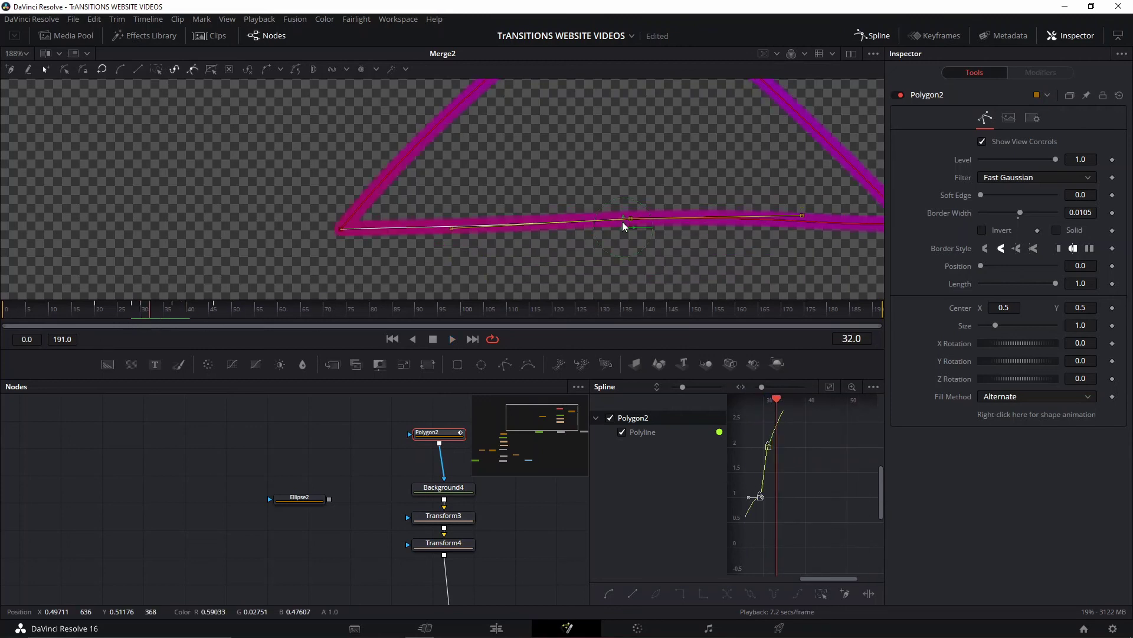
pyautogui.moveTo(630, 221); pyautogui.dragTo(630, 224)
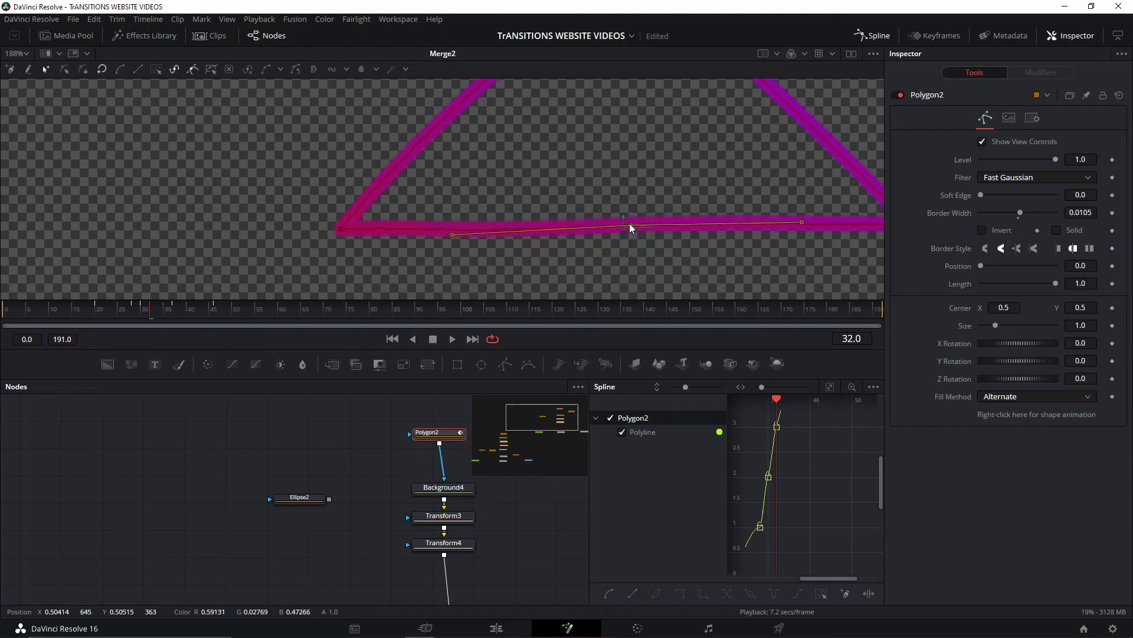
pyautogui.click(113, 313)
pyautogui.press('space')
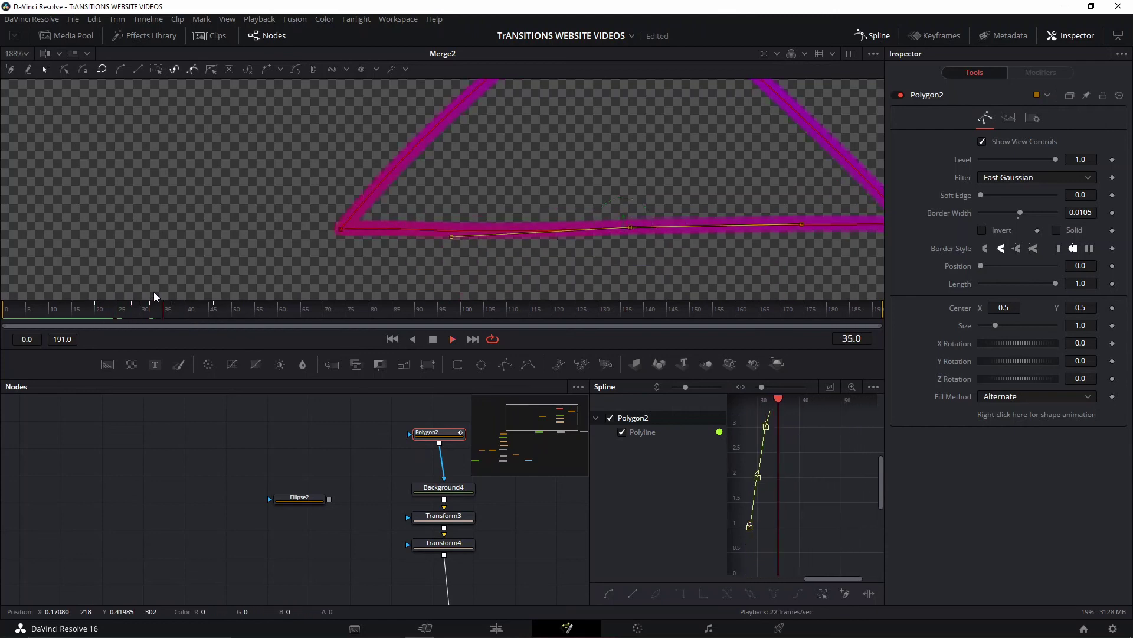
pyautogui.scroll(-2, 682, 153)
pyautogui.click(173, 310)
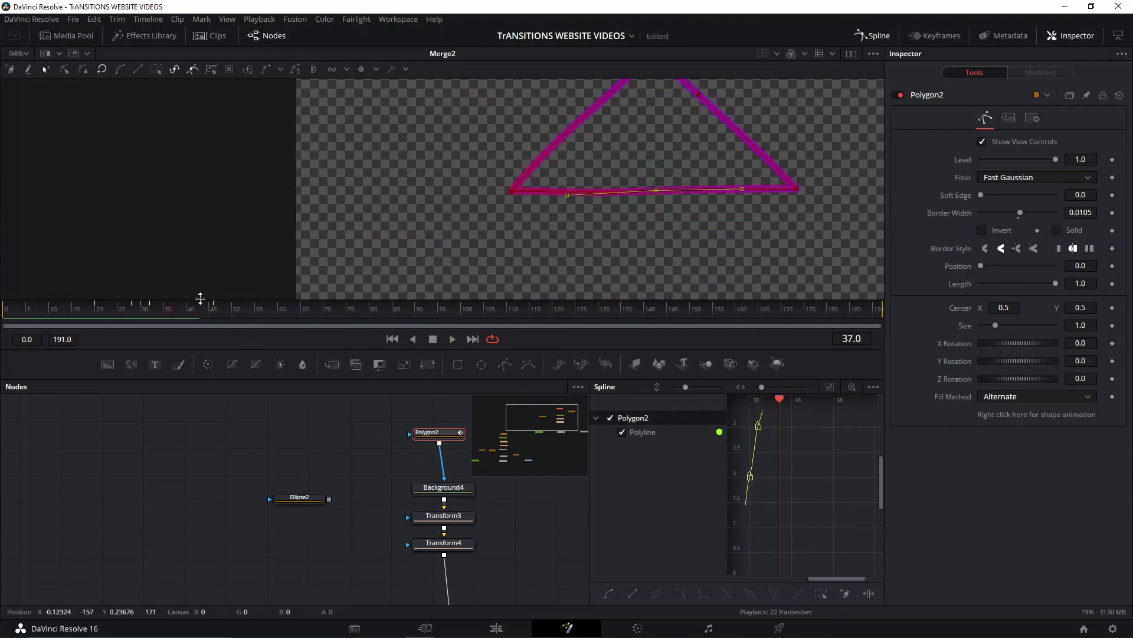
# - In the Spline editor, shift Polygon2's last two Polyline keyframes to about frames 61 and 70
pyautogui.click(109, 310)
pyautogui.press('space')
pyautogui.press('space')
pyautogui.moveTo(822, 480); pyautogui.dragTo(832, 536)
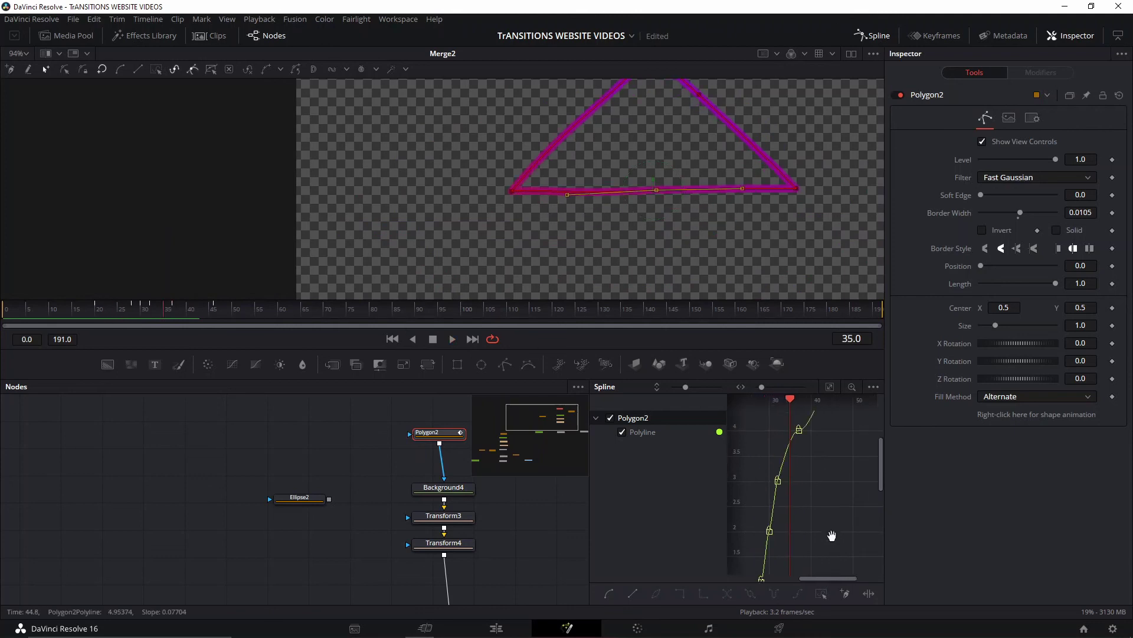
pyautogui.scroll(-2, 822, 473)
pyautogui.scroll(-3, 820, 470)
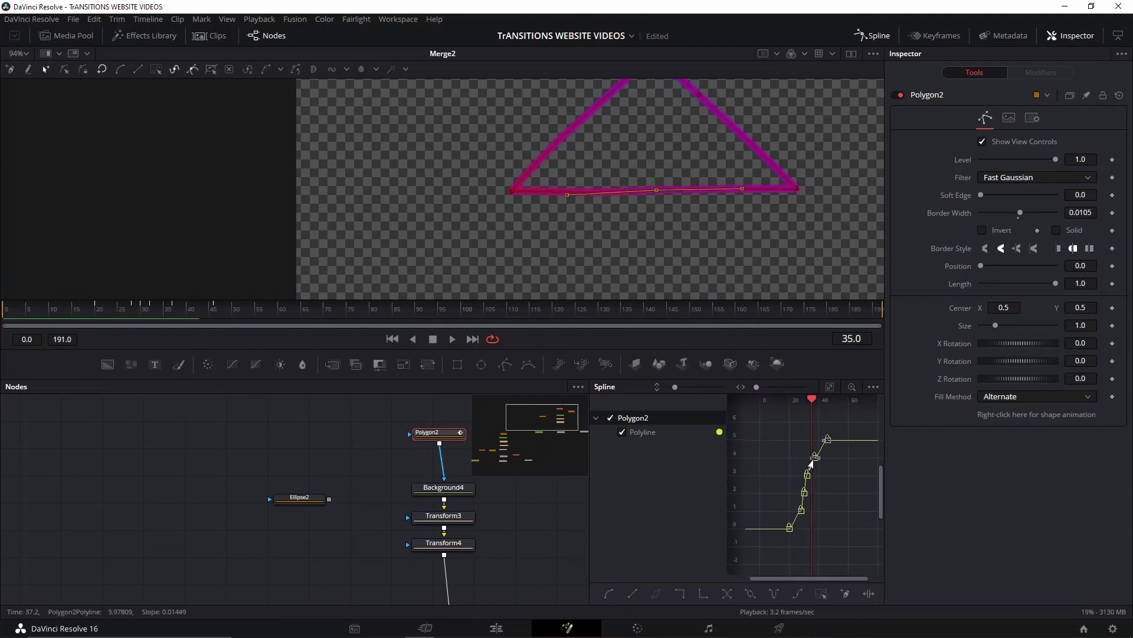
pyautogui.moveTo(814, 460); pyautogui.dragTo(850, 459)
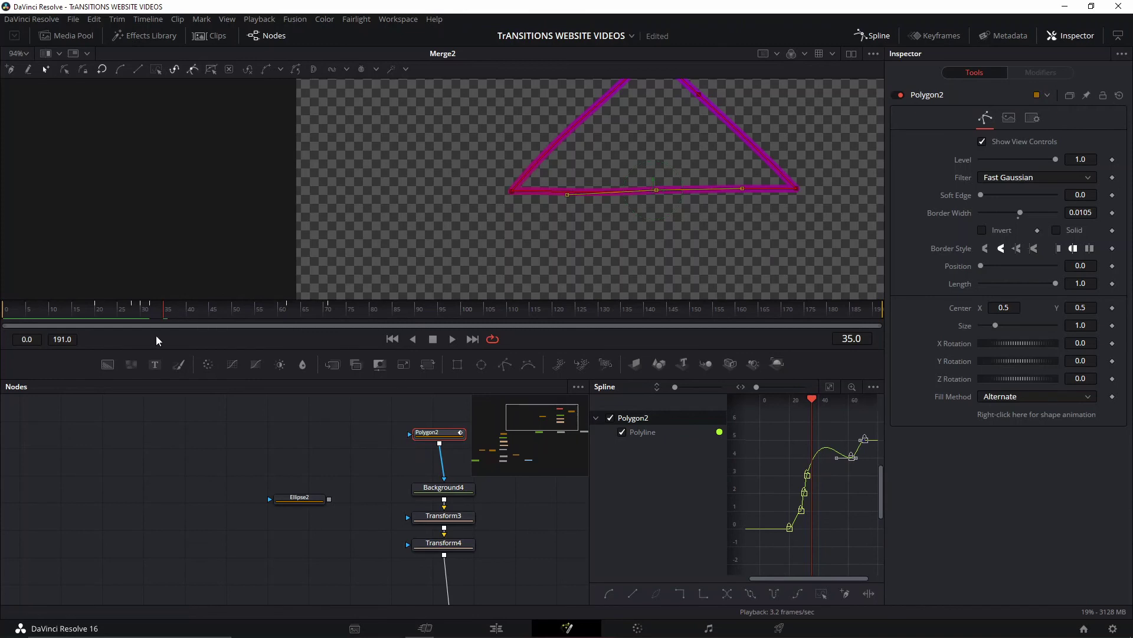
# - Play the animation from around frames 20 to 25 to check the extended triangle hold and return to the ring
pyautogui.click(119, 314)
pyautogui.press('space')
pyautogui.press('space')
pyautogui.scroll(-2, 742, 262)
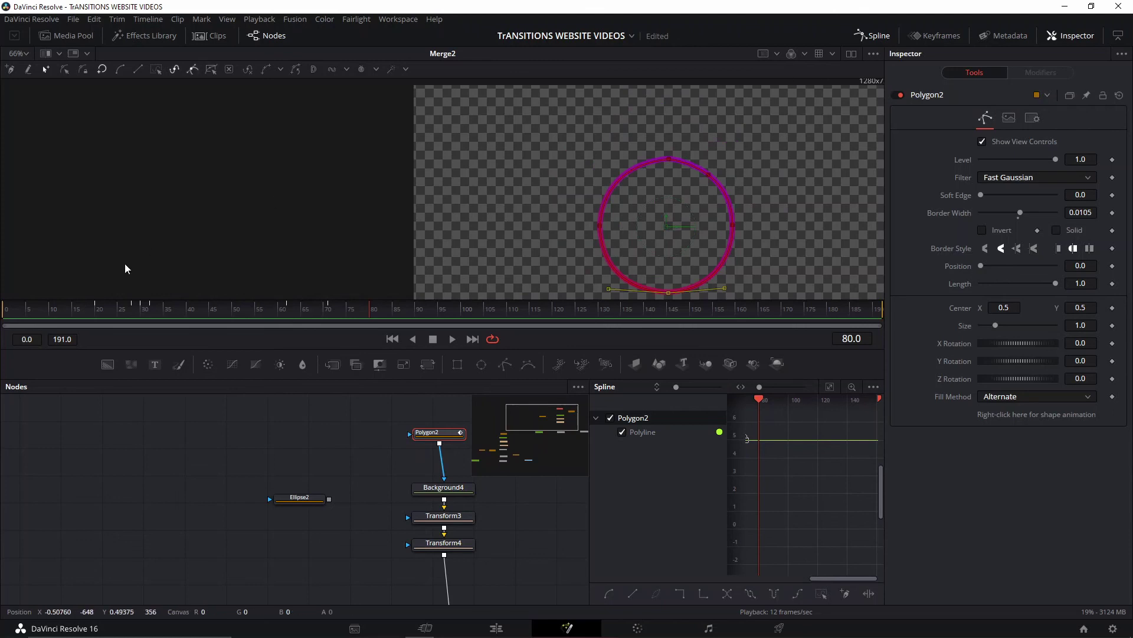
pyautogui.moveTo(110, 310); pyautogui.dragTo(94, 310)
pyautogui.press('space')
pyautogui.press('space')
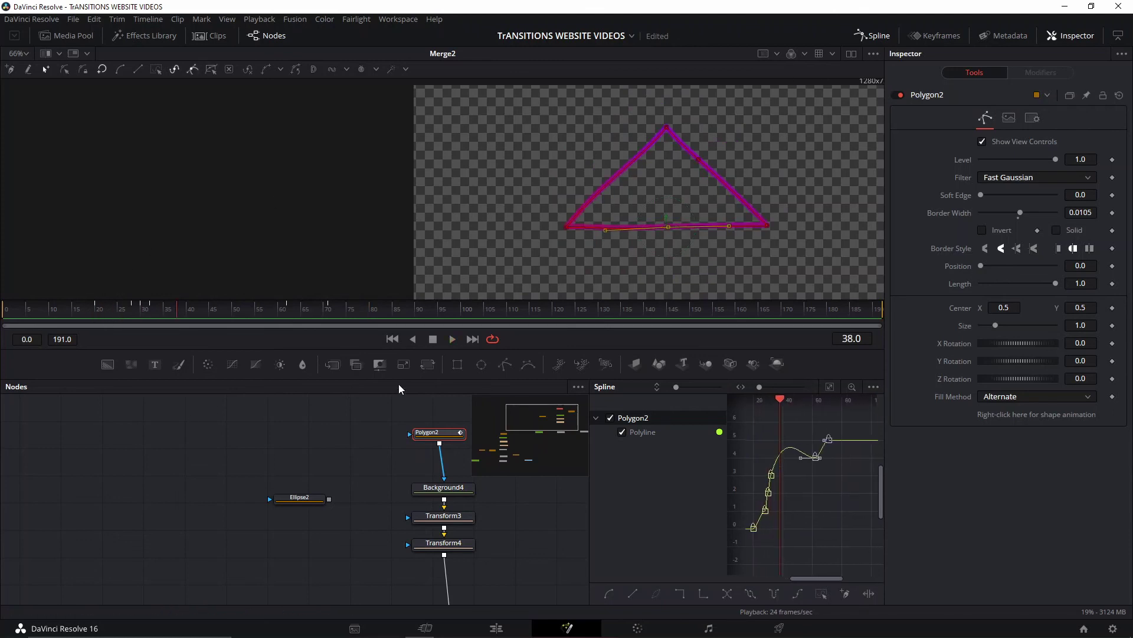
# - Close the Spline editor, move the Transform4 node farther below Transform3, and review both nodes' settings
pyautogui.moveTo(330, 426); pyautogui.dragTo(283, 429)
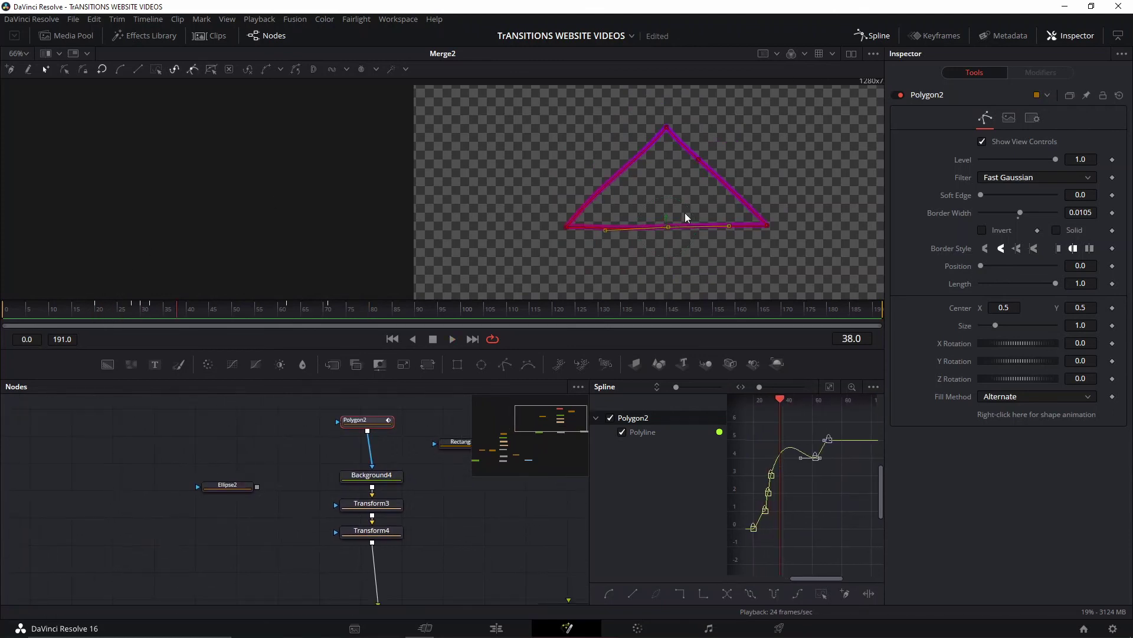
pyautogui.click(876, 35)
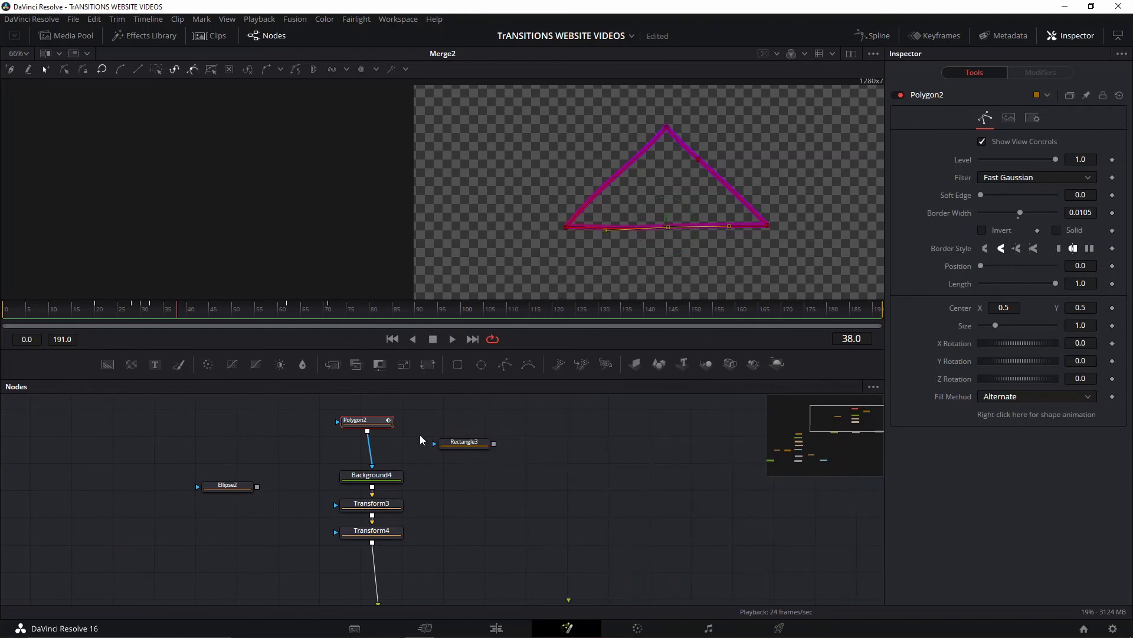
pyautogui.click(392, 509)
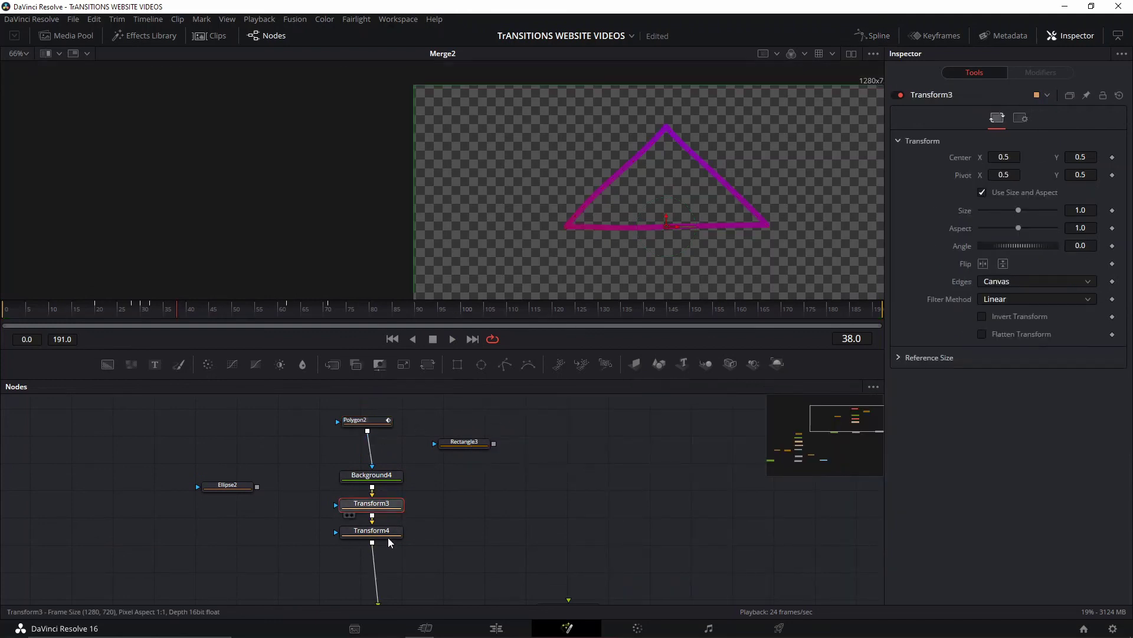
pyautogui.click(387, 535)
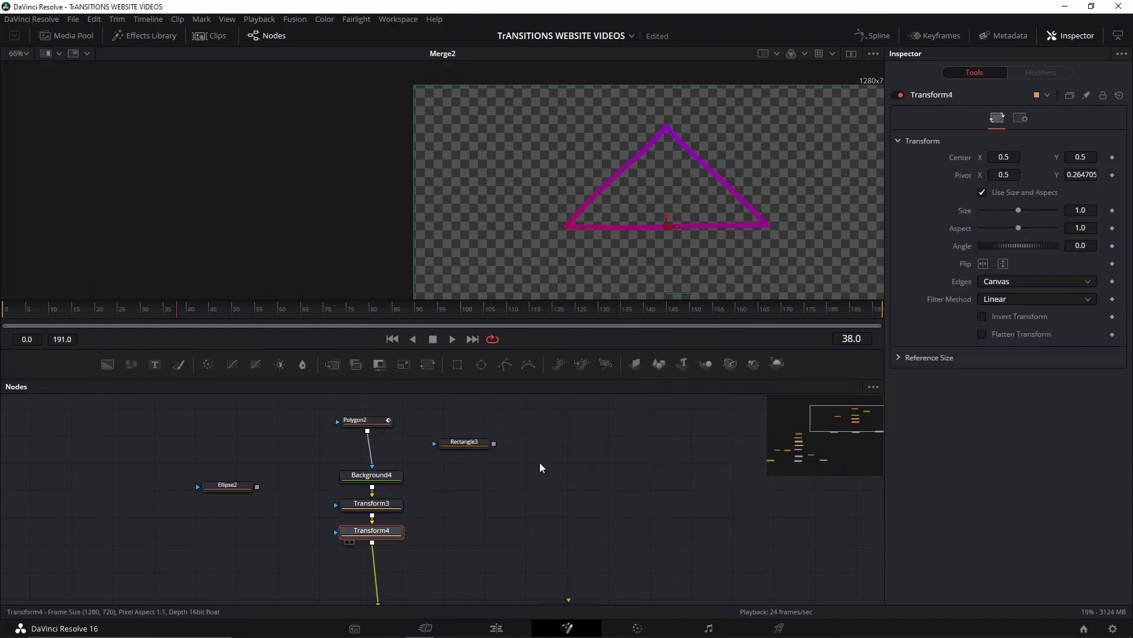
pyautogui.click(398, 508)
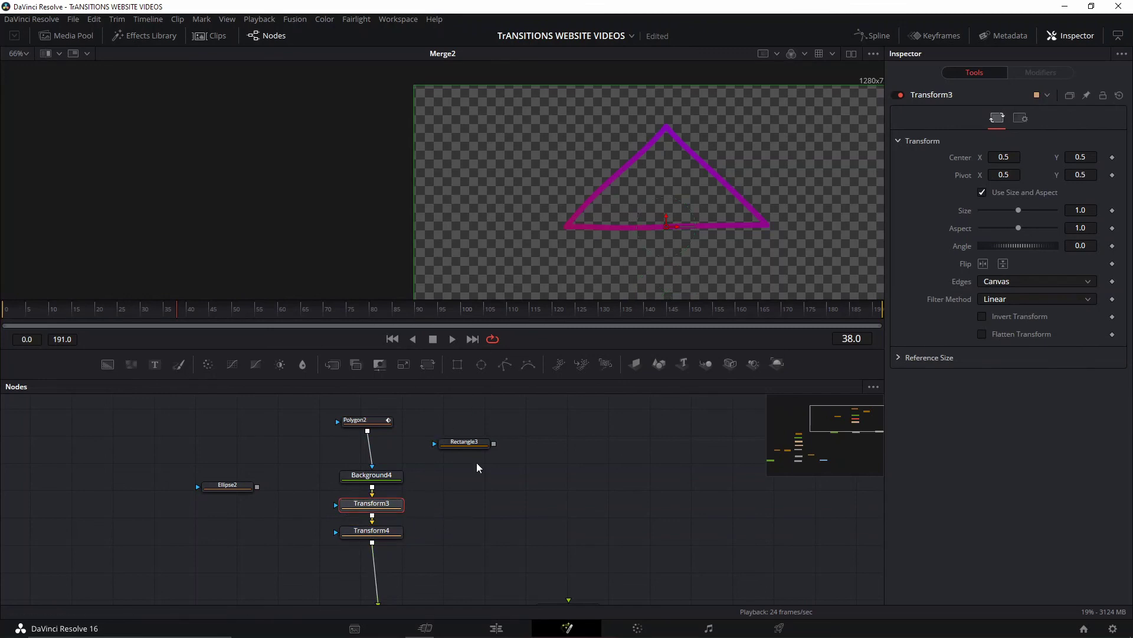
pyautogui.click(378, 536)
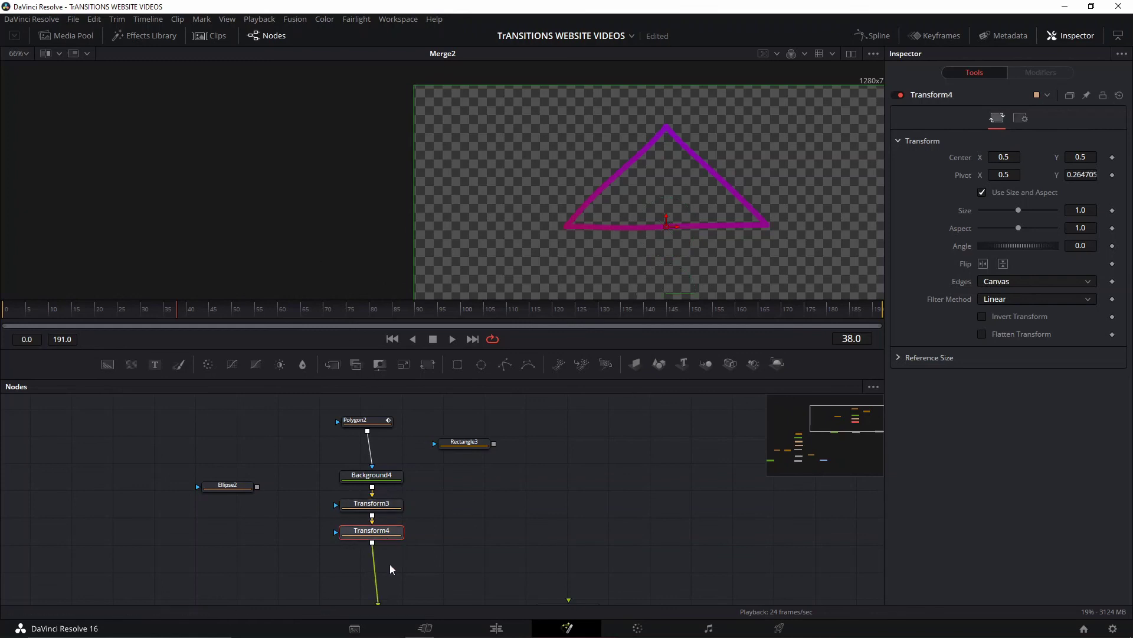
pyautogui.moveTo(380, 533); pyautogui.dragTo(380, 555)
pyautogui.click(384, 506)
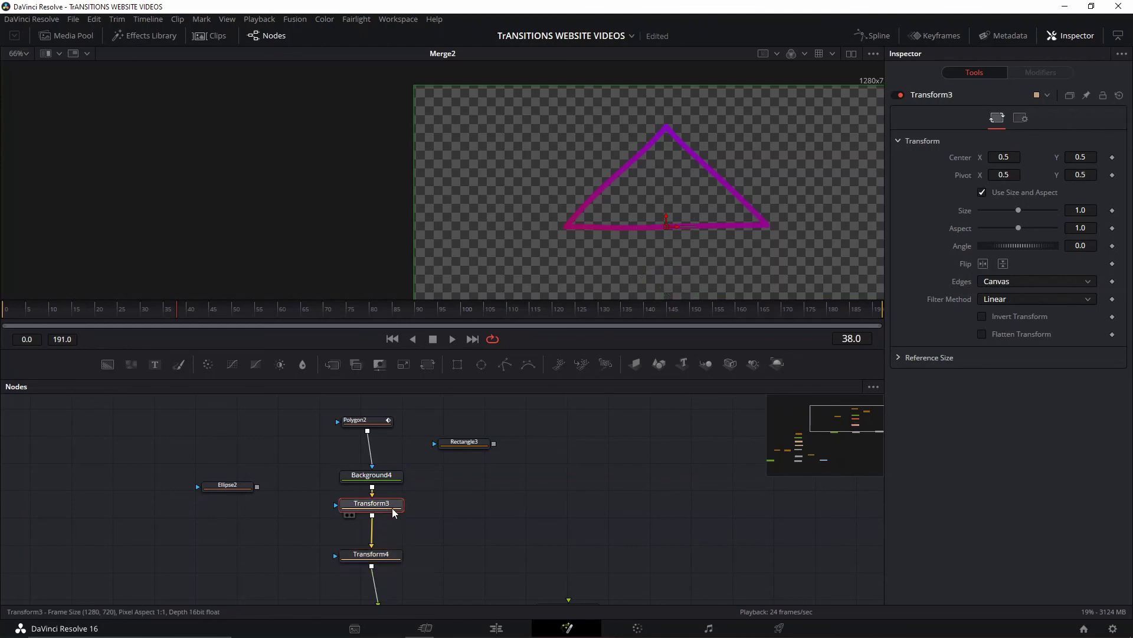
pyautogui.click(378, 553)
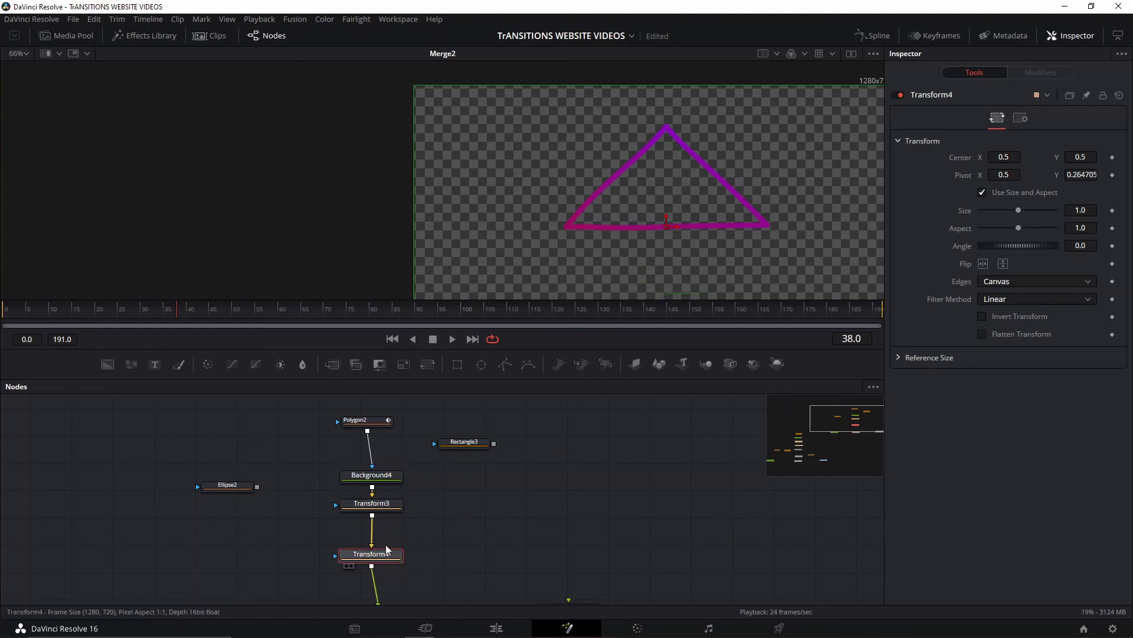
# - Select Polygon2 and examine its ring-to-triangle morph by scrubbing and playing from frame 19
pyautogui.click(361, 420)
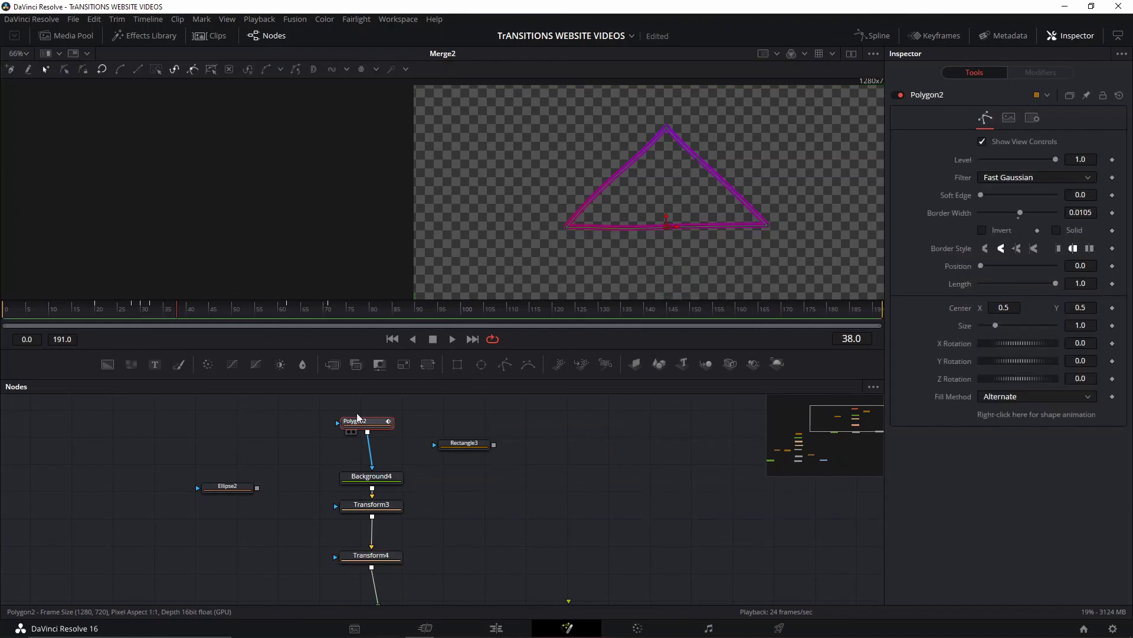
pyautogui.moveTo(129, 308)
pyautogui.mouseDown()
pyautogui.moveTo(108, 313)
pyautogui.moveTo(136, 317)
pyautogui.moveTo(108, 314)
pyautogui.mouseUp()
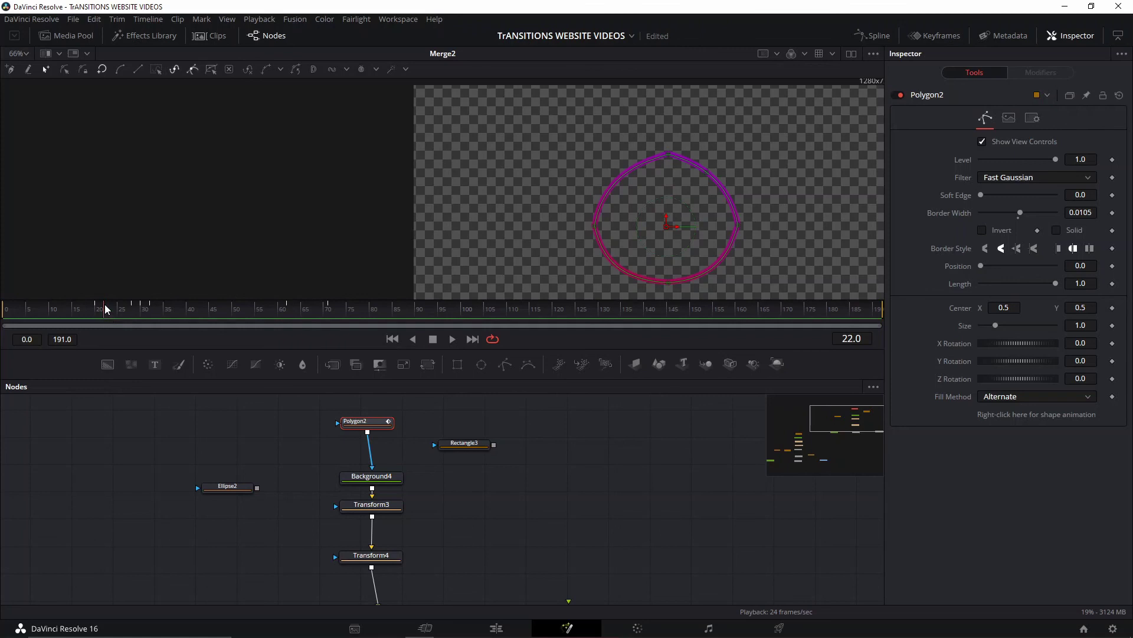
pyautogui.moveTo(84, 313); pyautogui.dragTo(97, 312)
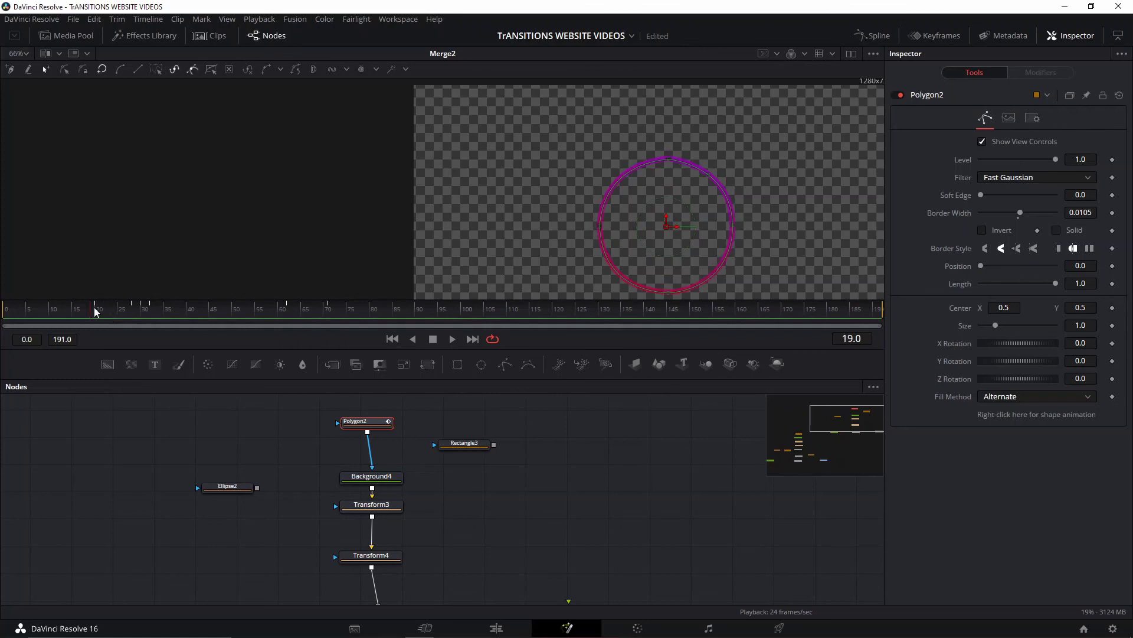
pyautogui.scroll(-2, 653, 213)
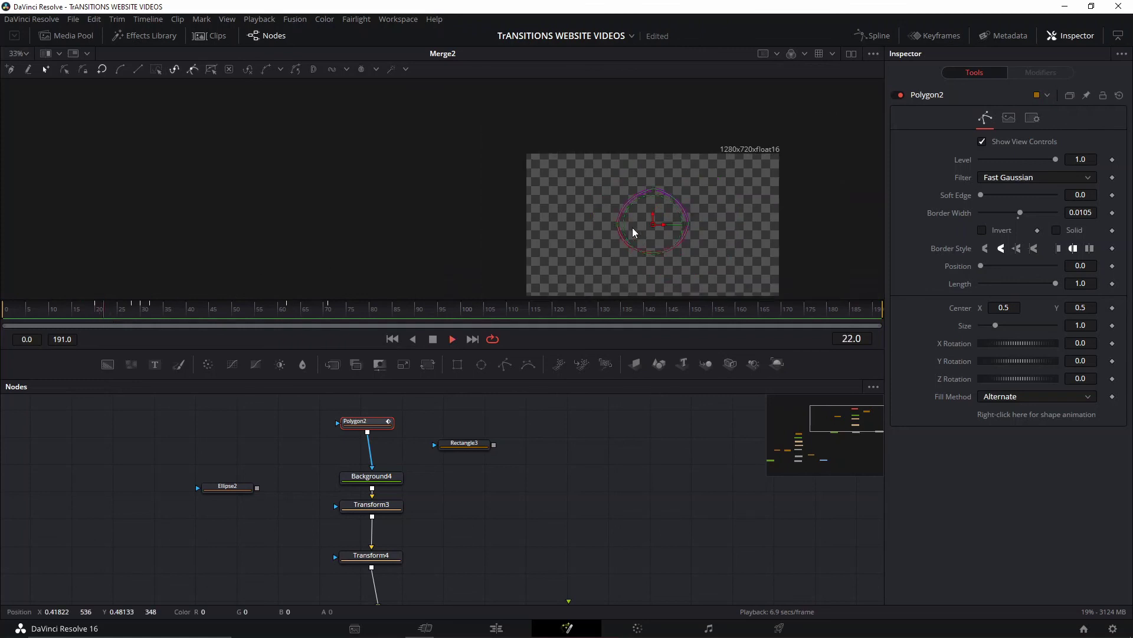
pyautogui.press('space')
pyautogui.scroll(1, 661, 228)
pyautogui.moveTo(660, 228)
pyautogui.mouseDown()
pyautogui.moveTo(653, 269)
pyautogui.moveTo(652, 230)
pyautogui.mouseUp()
pyautogui.scroll(1, 650, 239)
pyautogui.click(208, 311)
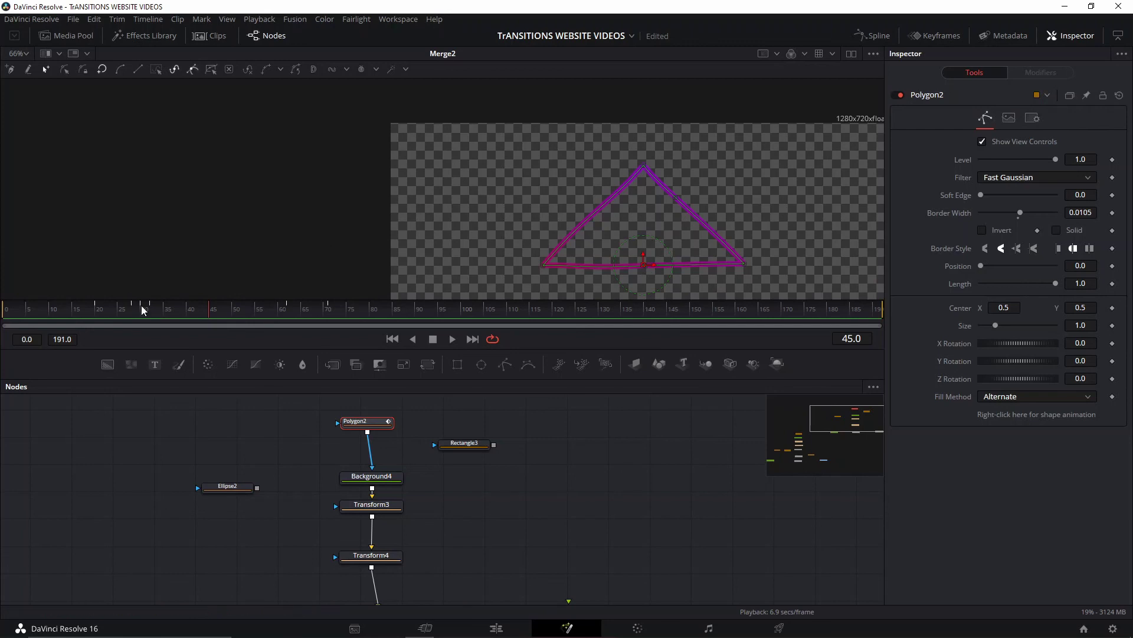
# - Add a control point on the triangle's right edge at about frame 43, and check the shape at frame 21
pyautogui.moveTo(142, 310); pyautogui.dragTo(187, 316)
pyautogui.moveTo(183, 312); pyautogui.dragTo(118, 299)
pyautogui.click(695, 216)
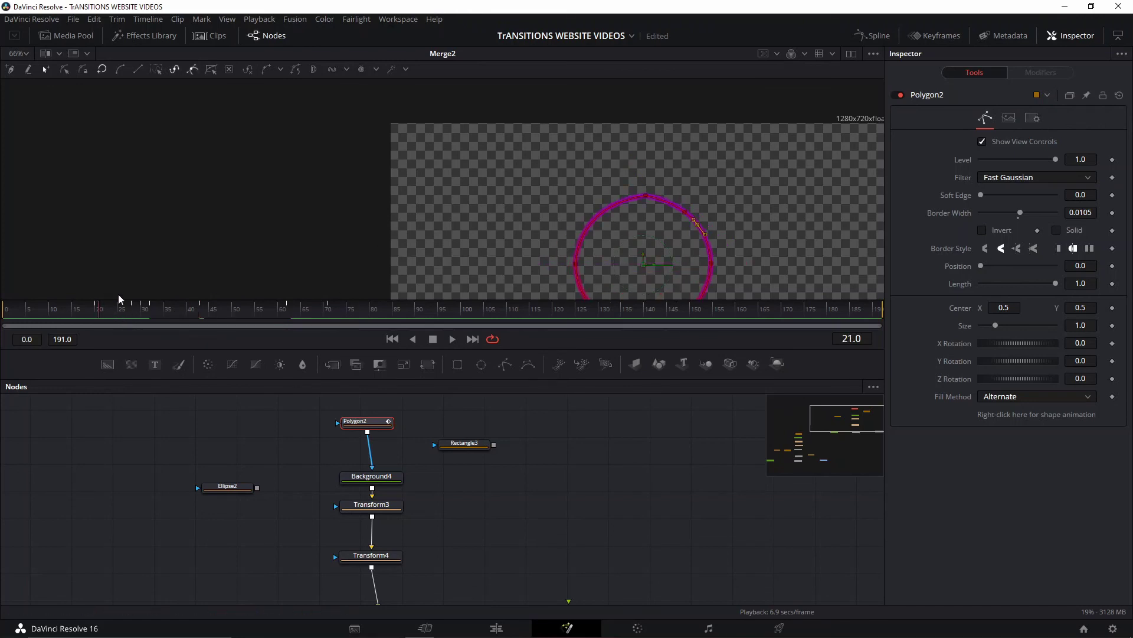
# - Review Polygon2's morph through frame 41, and add another control point on the shape's upper-right edge at frame 24
pyautogui.press('space')
pyautogui.click(196, 311)
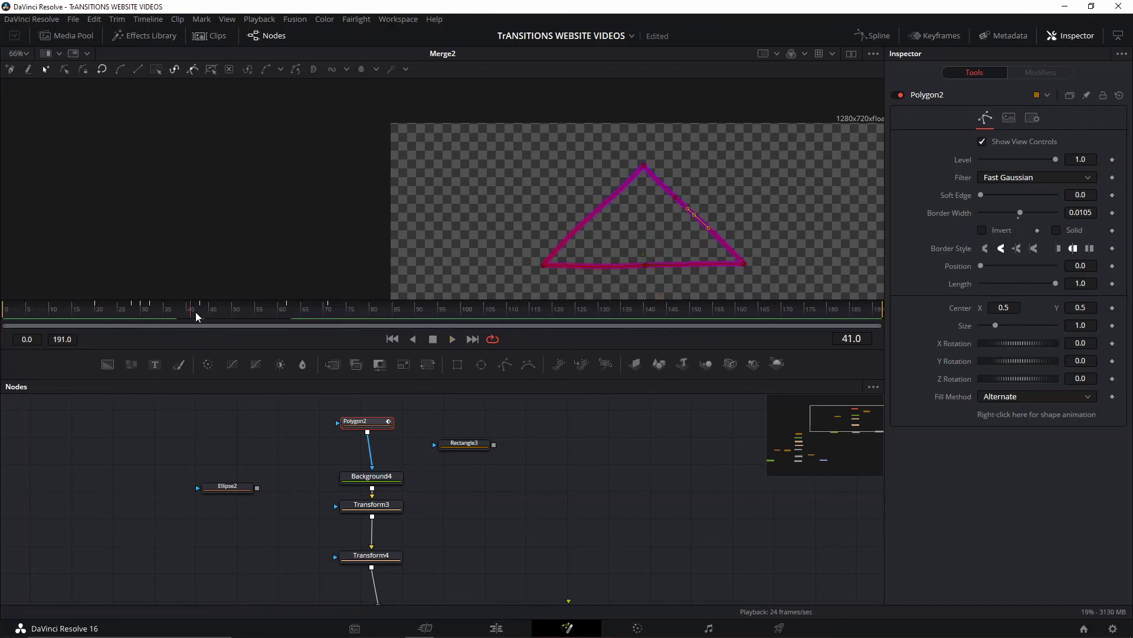
pyautogui.moveTo(201, 315); pyautogui.dragTo(113, 316)
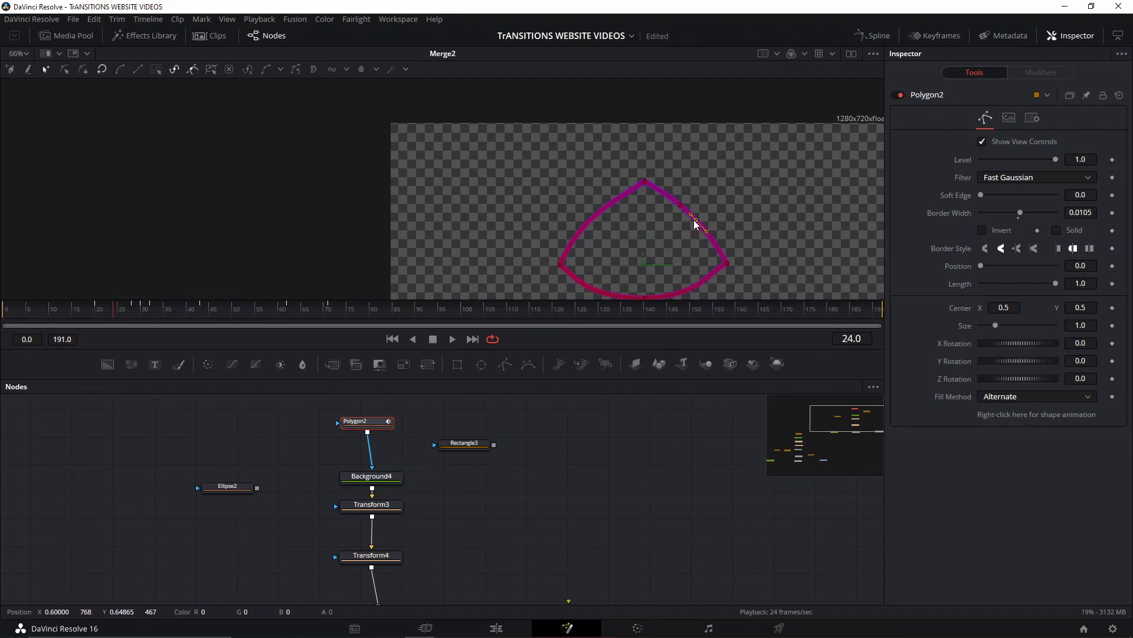
pyautogui.click(681, 204)
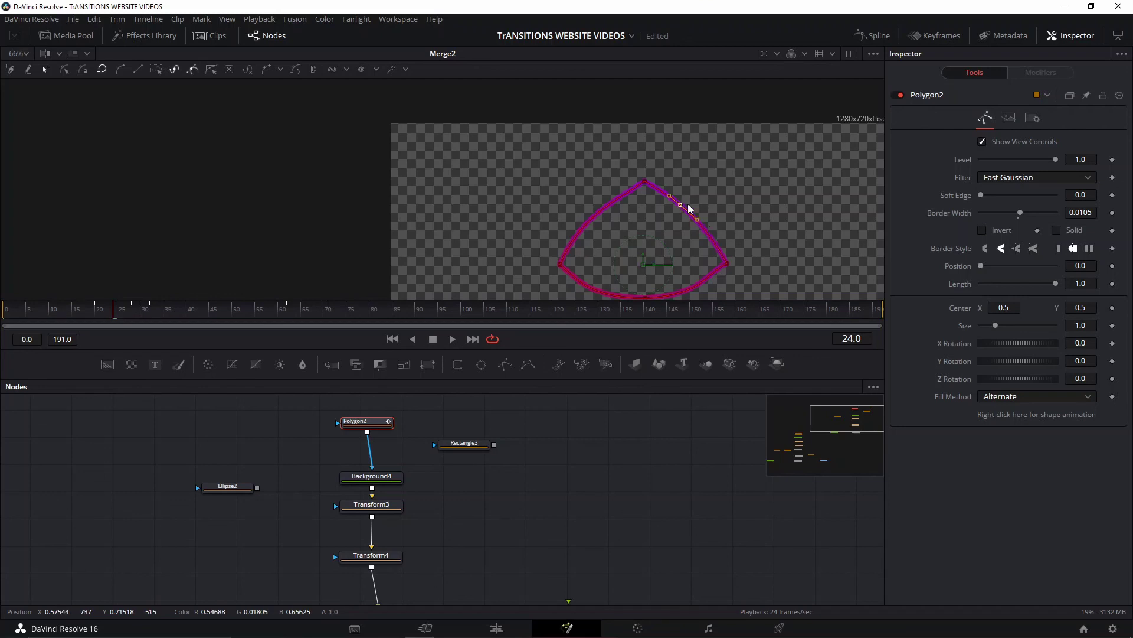
# - Try pulling the upper-right edge inward at frame 24, and check the deformed outline around frame 22
pyautogui.moveTo(697, 220); pyautogui.dragTo(676, 231)
pyautogui.press('space')
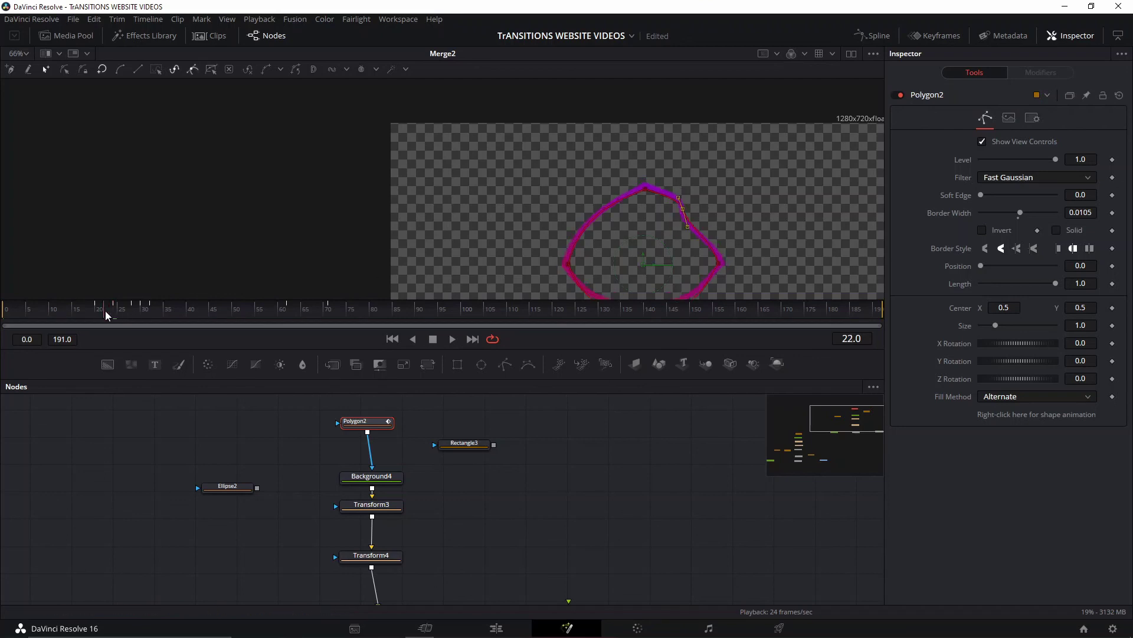
pyautogui.press('space')
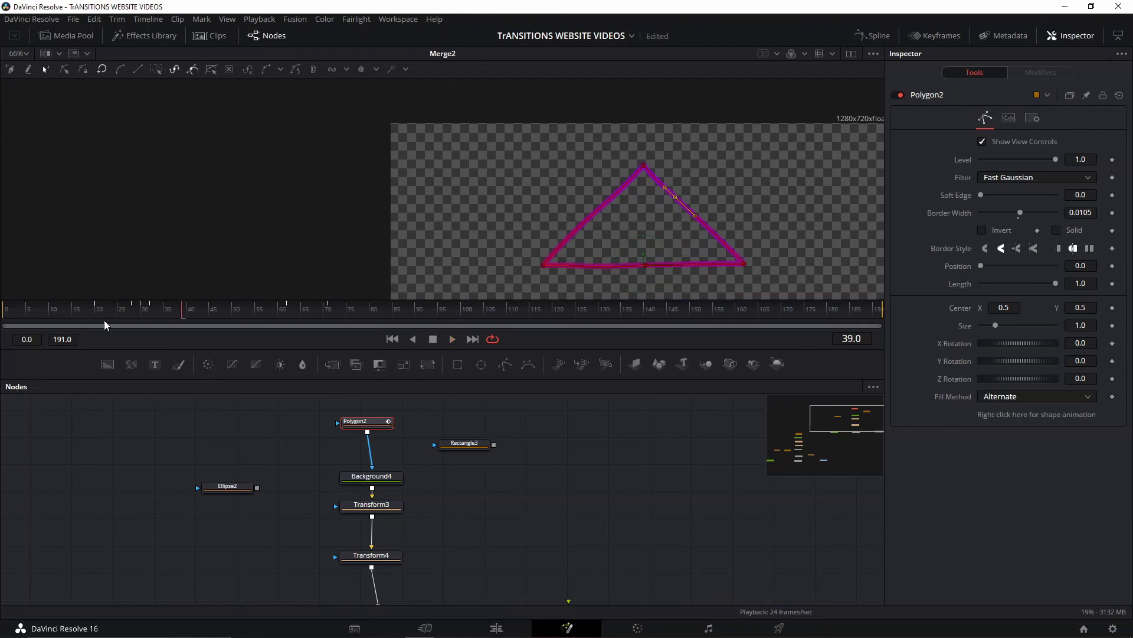
# - Scrub and play the animation to check the triangle hold and return to the ring, including a replay from frame 20
pyautogui.moveTo(138, 314); pyautogui.dragTo(198, 317)
pyautogui.press('space')
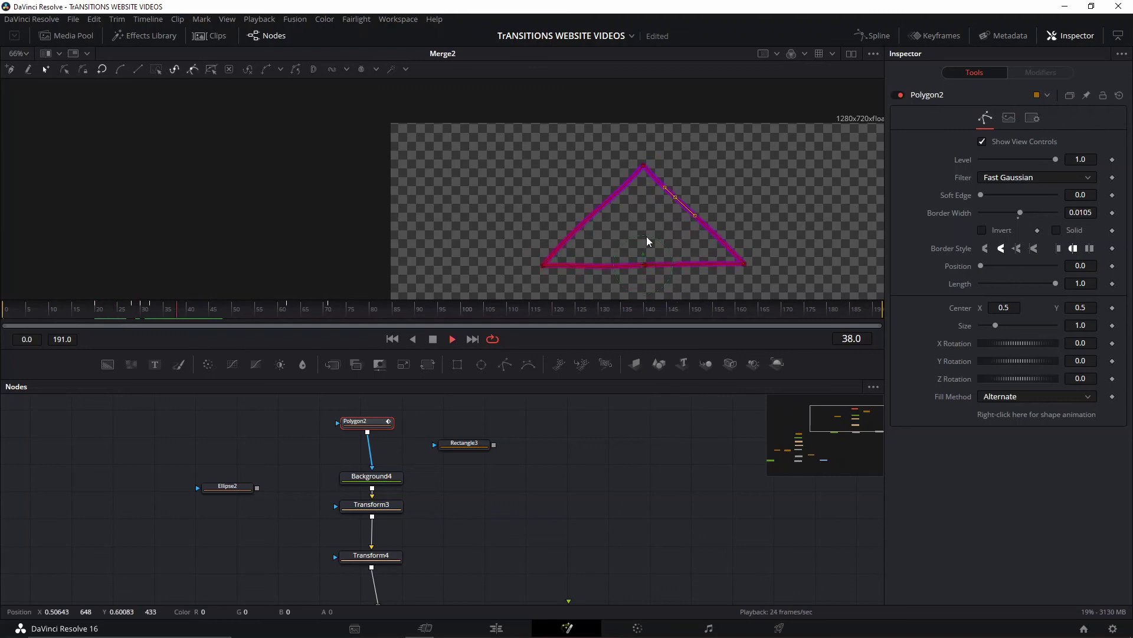
pyautogui.press('space')
pyautogui.scroll(-2, 682, 206)
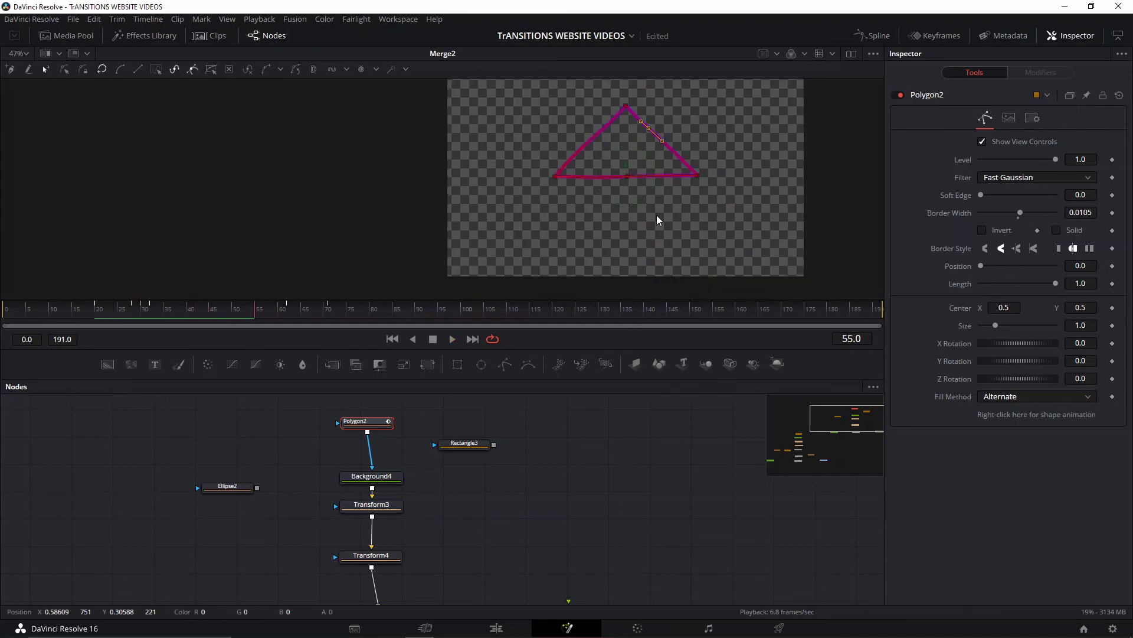
pyautogui.press('space')
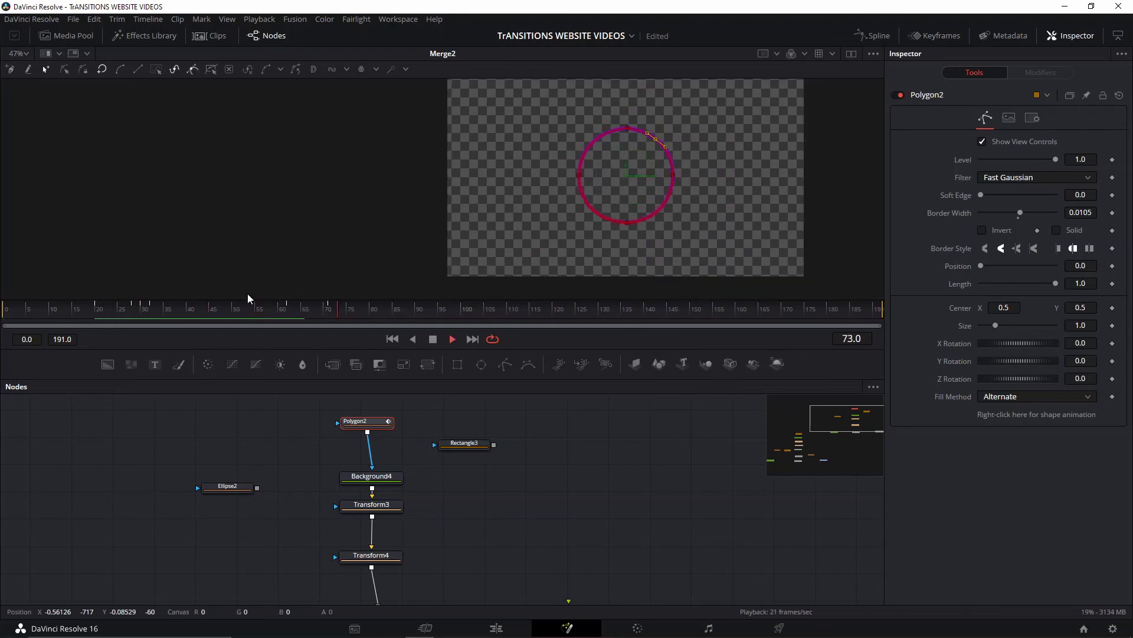
pyautogui.click(281, 319)
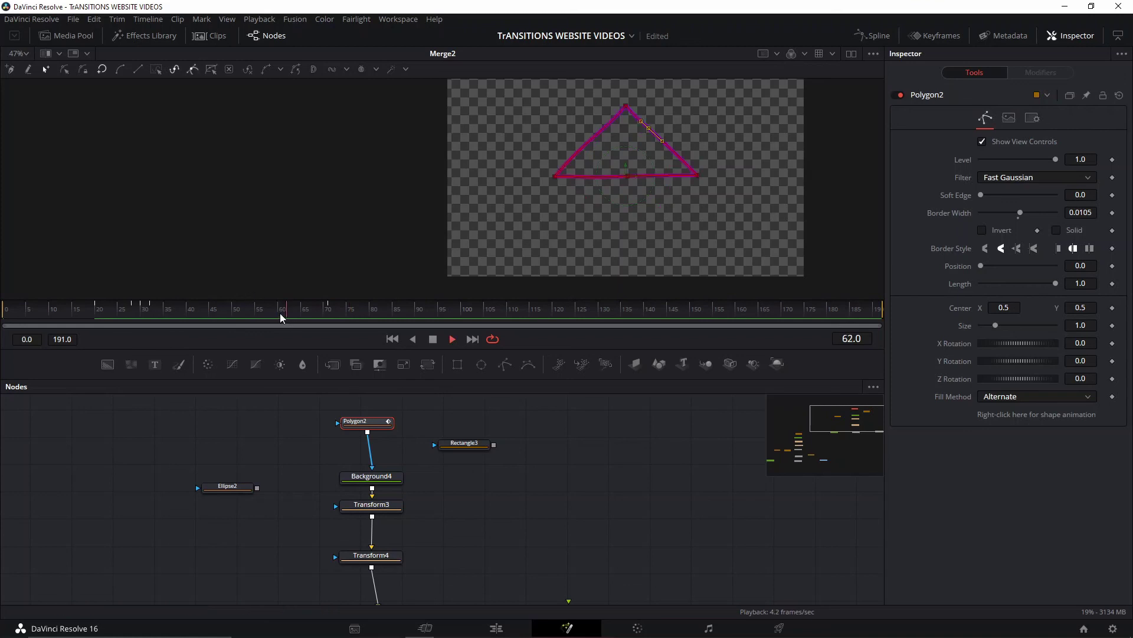
pyautogui.click(99, 309)
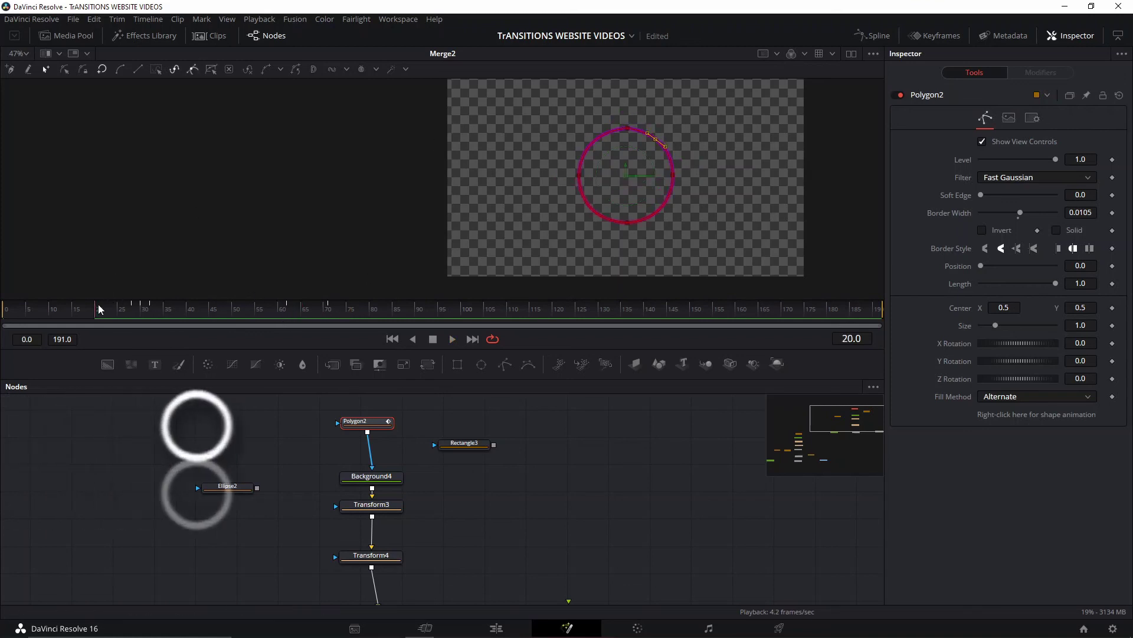
pyautogui.press('space')
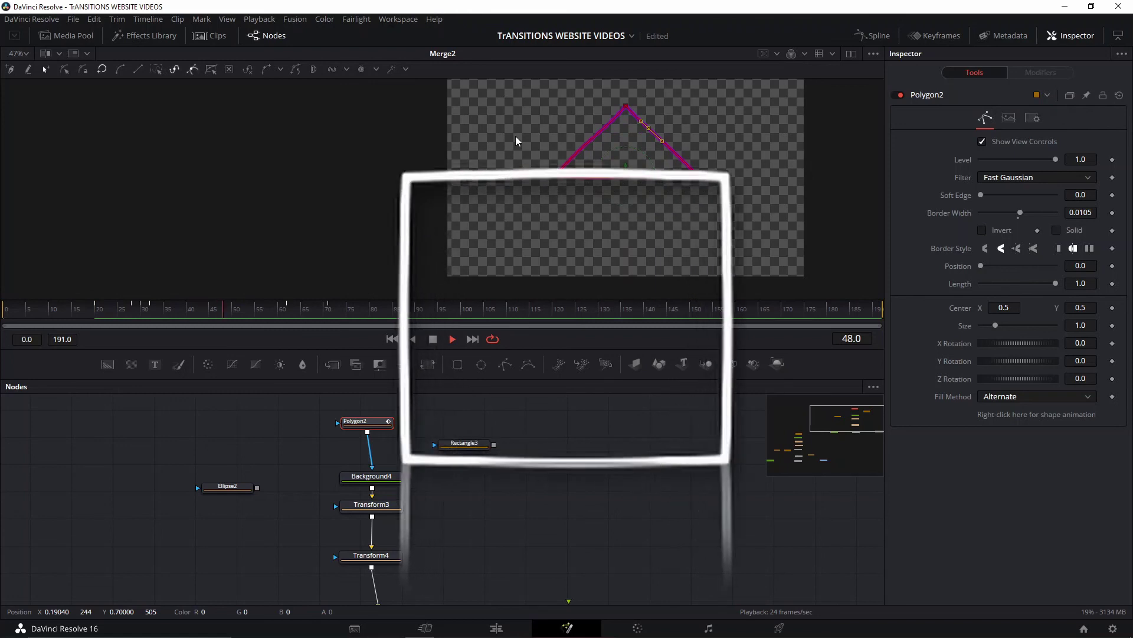
pyautogui.press('space')
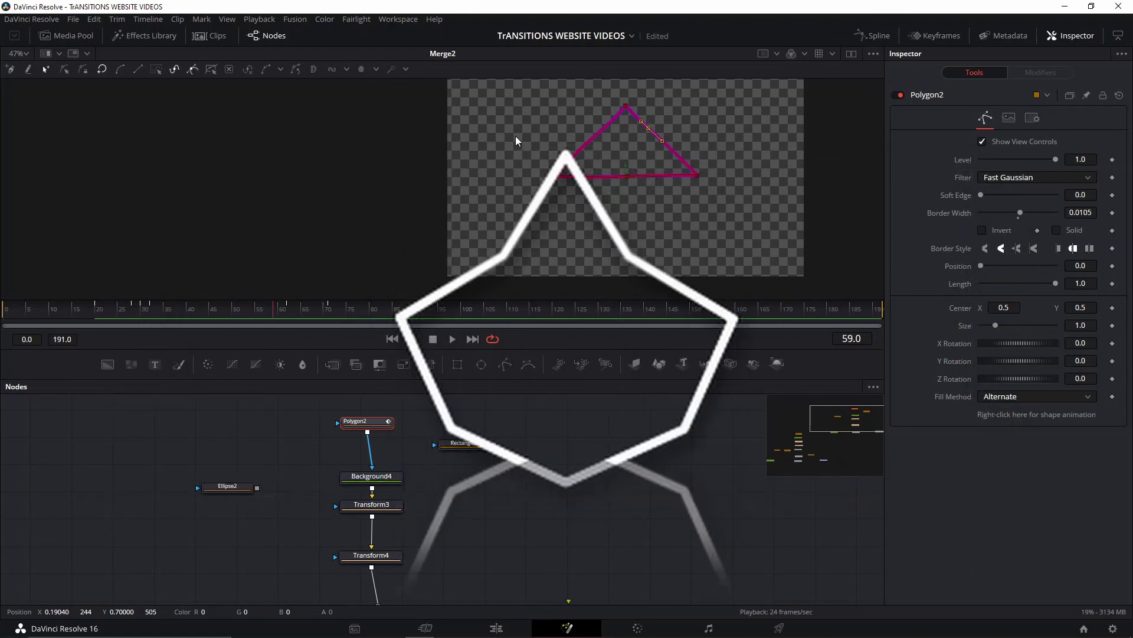